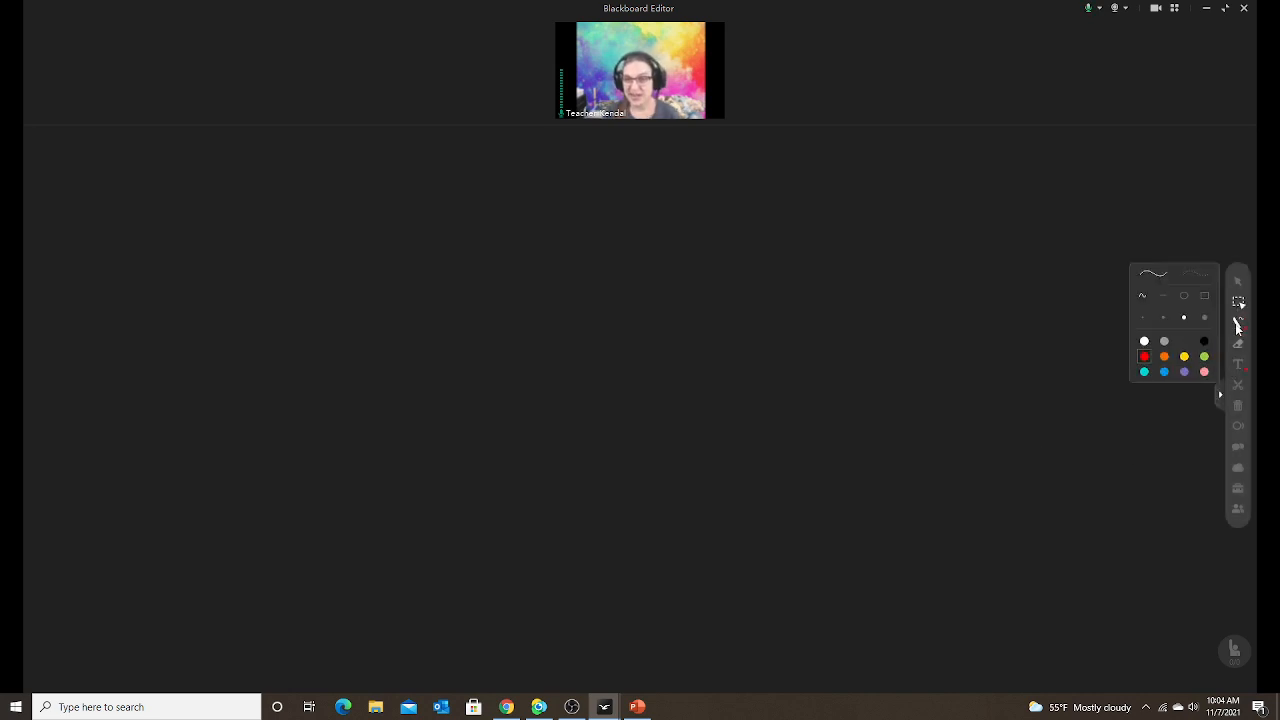
Draw a large red circle on the left half of the board and nudge it slightly.
{"action": "left_click", "coordinate": [1239, 323]}
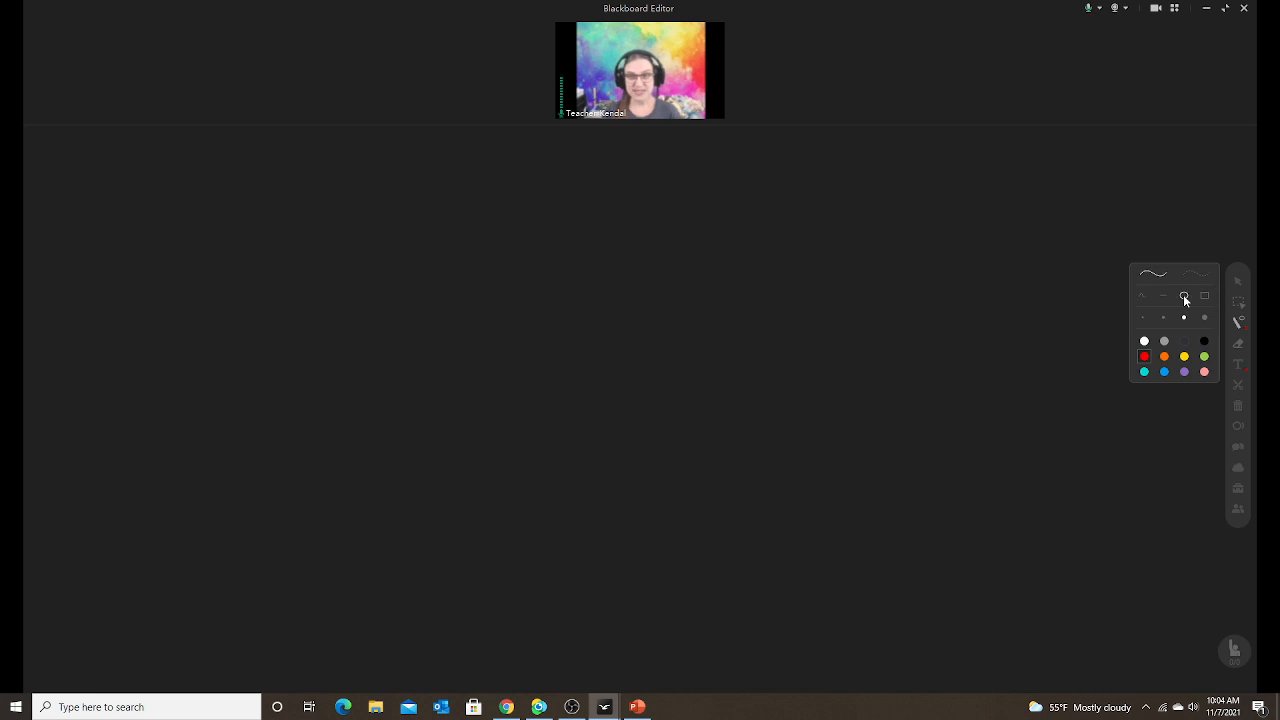
{"action": "left_click", "coordinate": [1183, 294]}
{"action": "mouse_move", "coordinate": [250, 212]}
{"action": "left_mouse_down"}
{"action": "mouse_move", "coordinate": [462, 432]}
{"action": "mouse_move", "coordinate": [698, 611]}
{"action": "left_mouse_up"}
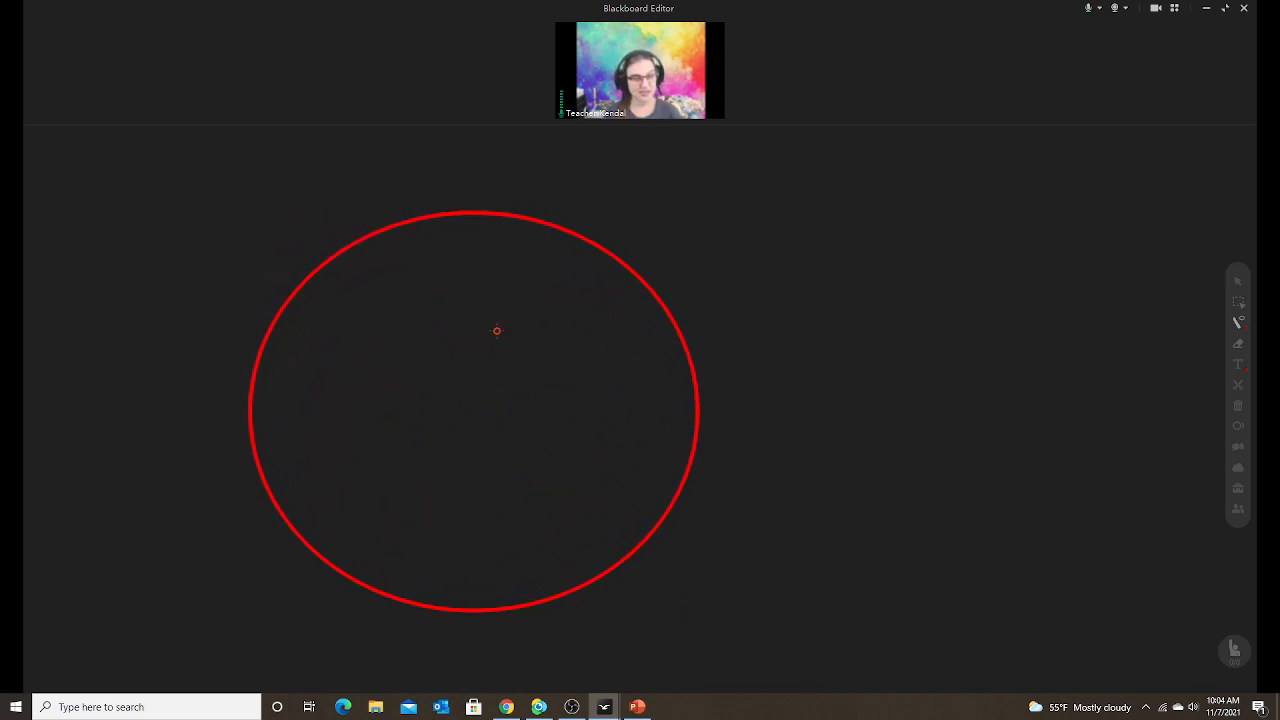
{"action": "left_click", "coordinate": [1238, 302]}
{"action": "mouse_move", "coordinate": [693, 400]}
{"action": "left_mouse_down"}
{"action": "mouse_move", "coordinate": [640, 363]}
{"action": "mouse_move", "coordinate": [571, 363]}
{"action": "mouse_move", "coordinate": [655, 431]}
{"action": "mouse_move", "coordinate": [706, 389]}
{"action": "mouse_move", "coordinate": [678, 395]}
{"action": "left_mouse_up"}
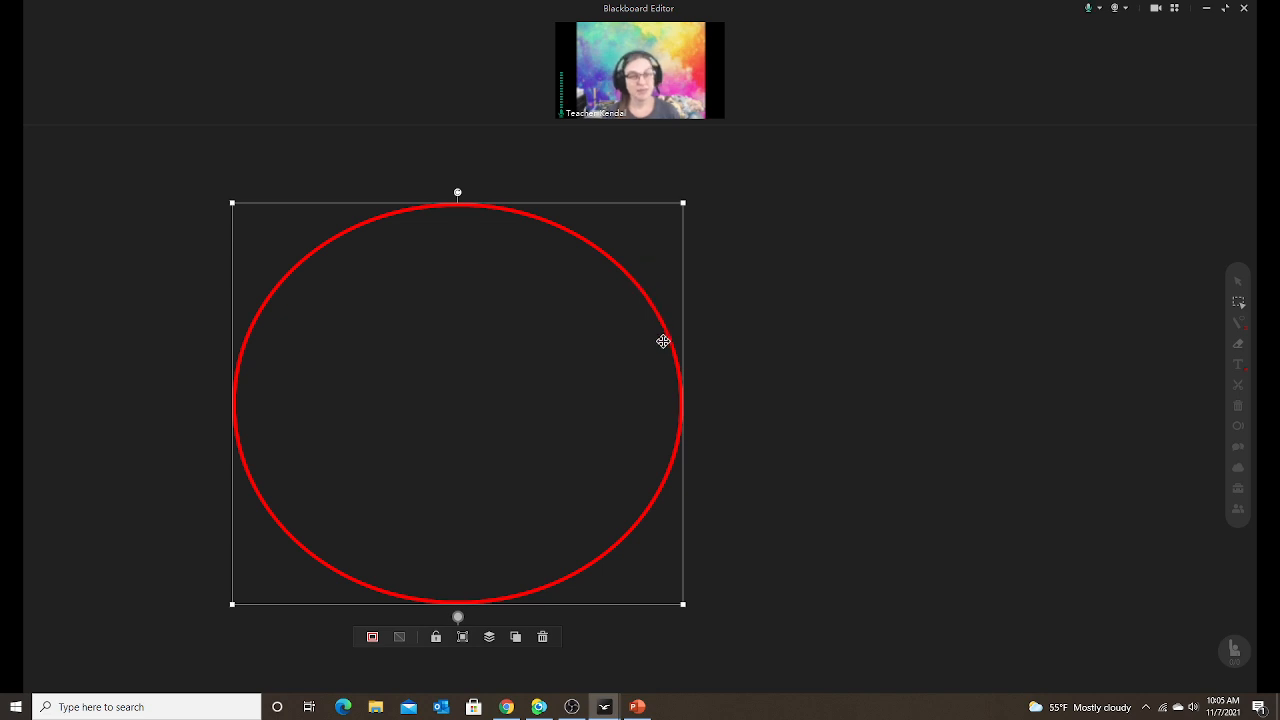
Move the red circle toward the left edge while the presenter video is enlarged.
{"action": "left_click_drag", "start_coordinate": [666, 345], "coordinate": [487, 368]}
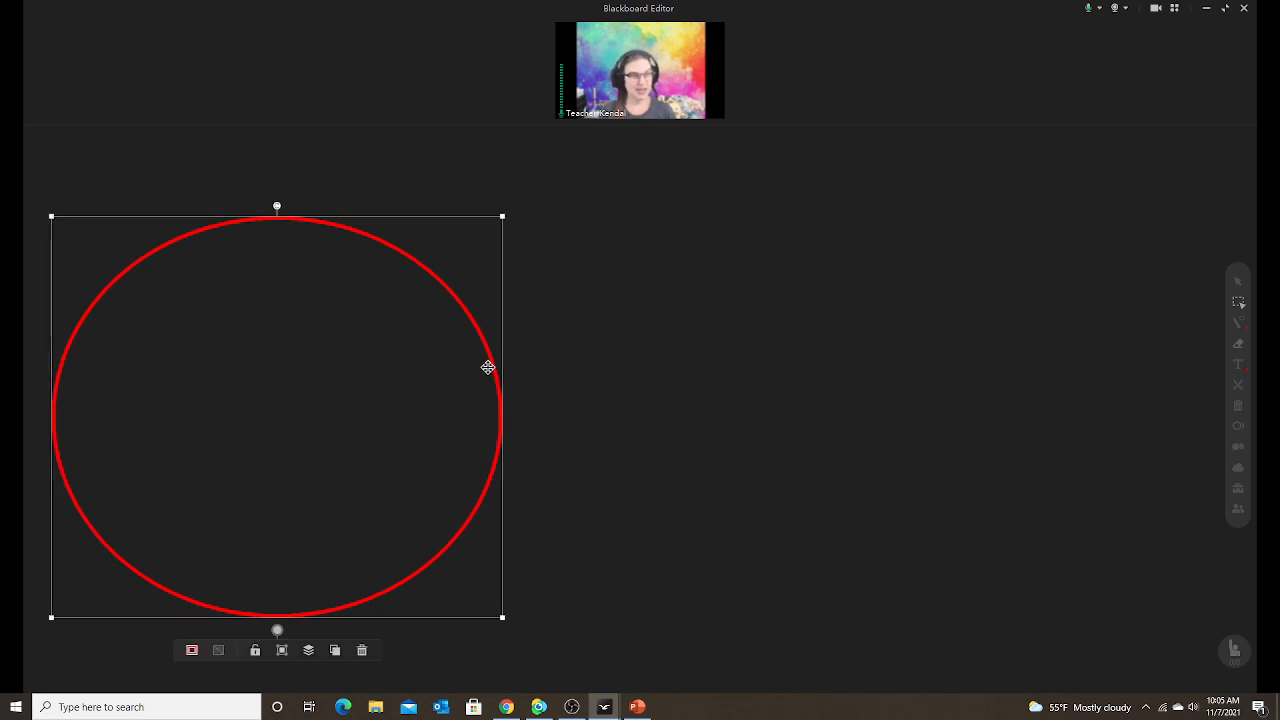
{"action": "mouse_move", "coordinate": [644, 84]}
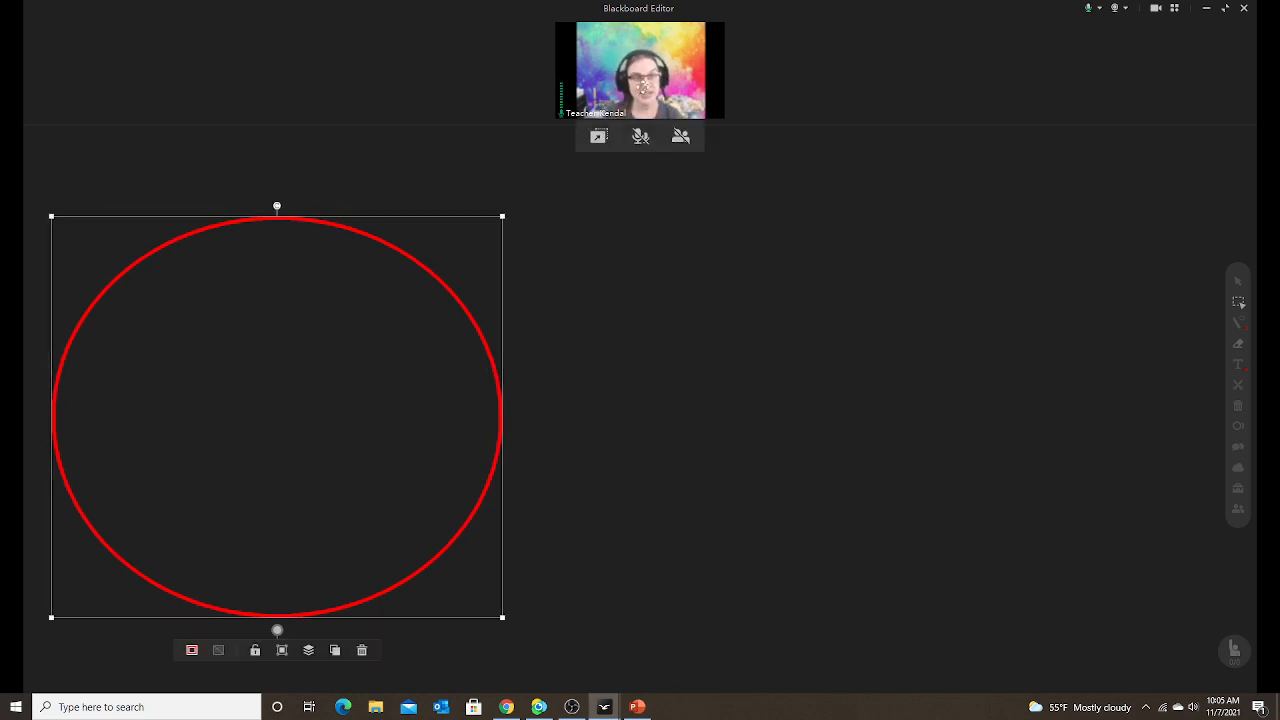
{"action": "left_click_drag", "start_coordinate": [644, 84], "coordinate": [1108, 626]}
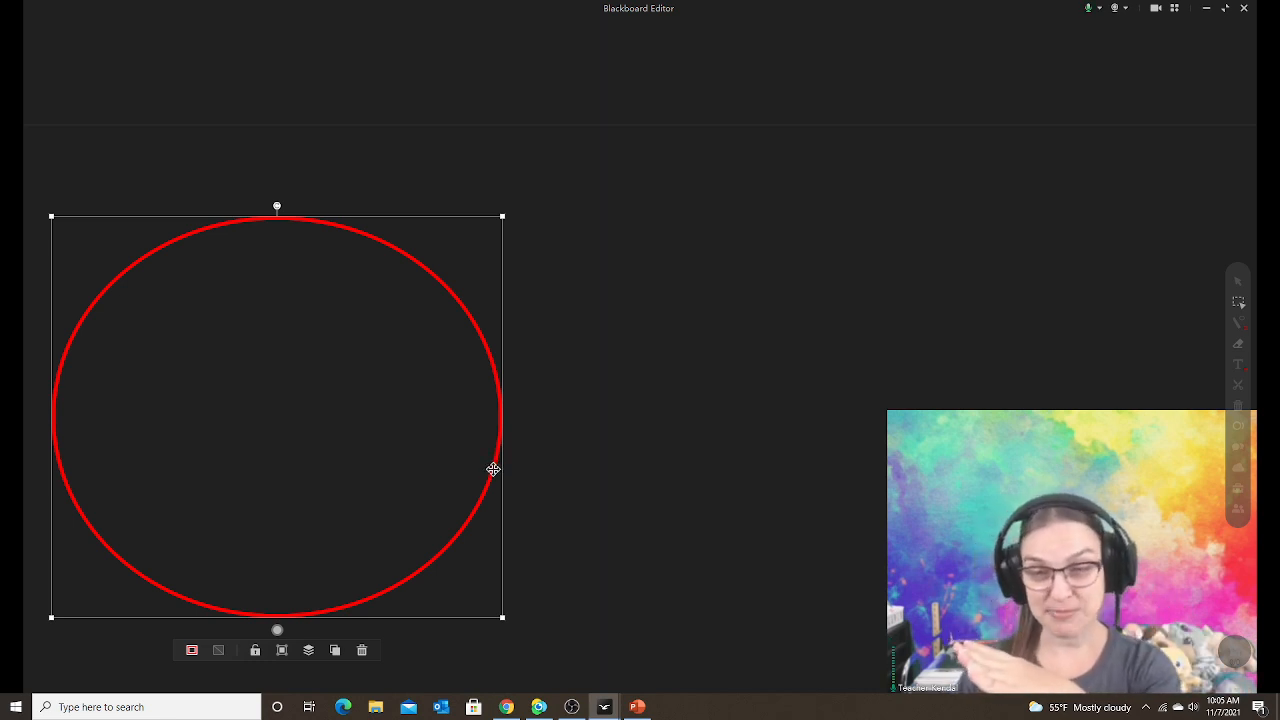
{"action": "left_click_drag", "start_coordinate": [497, 474], "coordinate": [484, 474]}
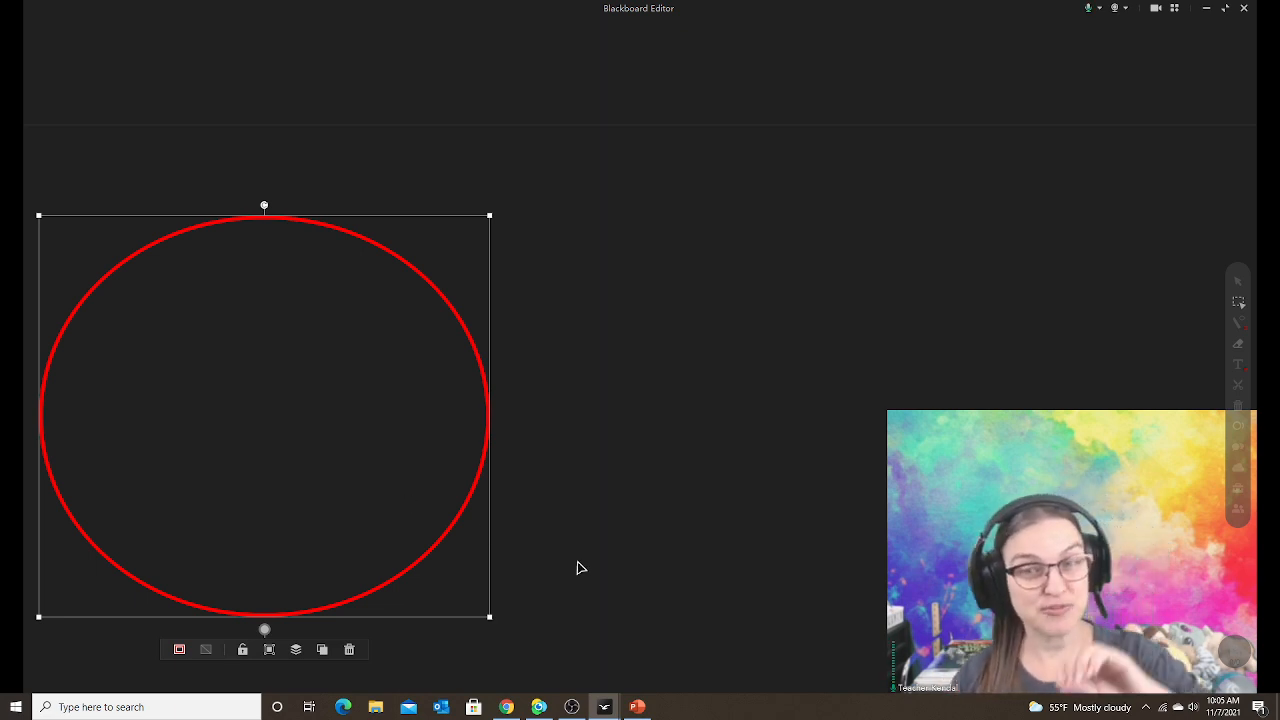
Shrink the presenter video back and settle the red circle just left of centre.
{"action": "mouse_move", "coordinate": [976, 515]}
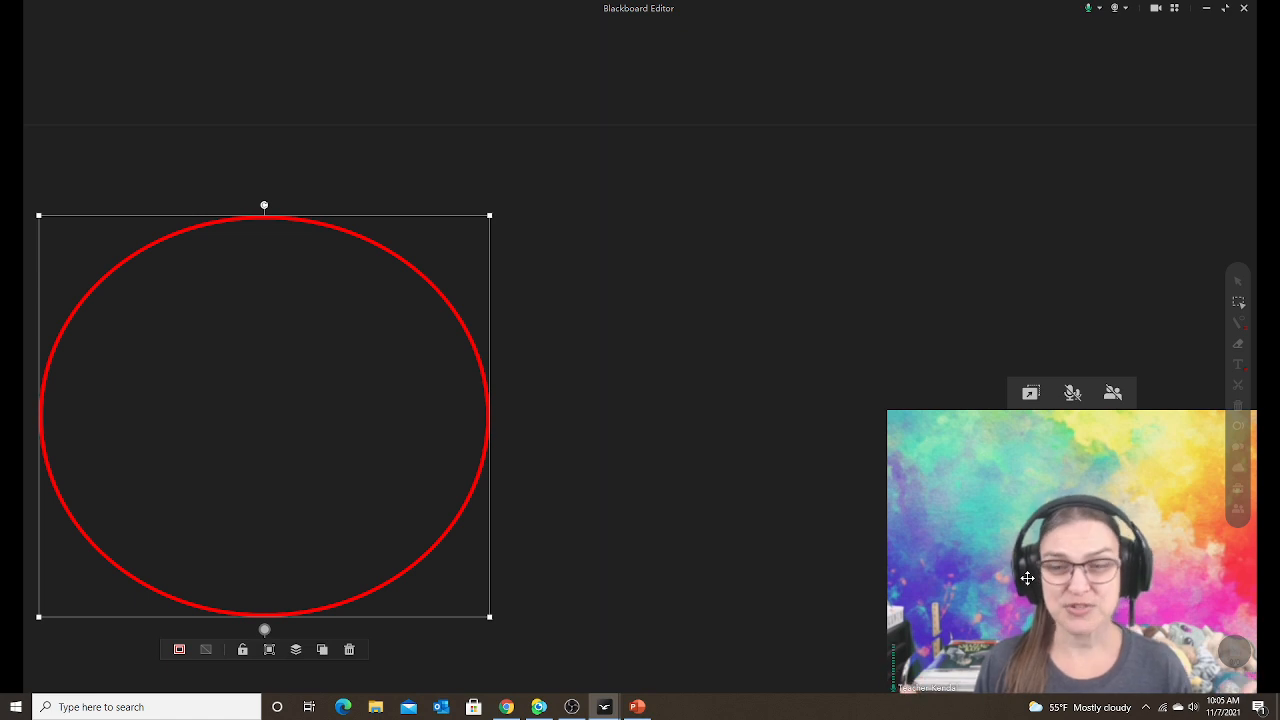
{"action": "left_click", "coordinate": [1031, 394]}
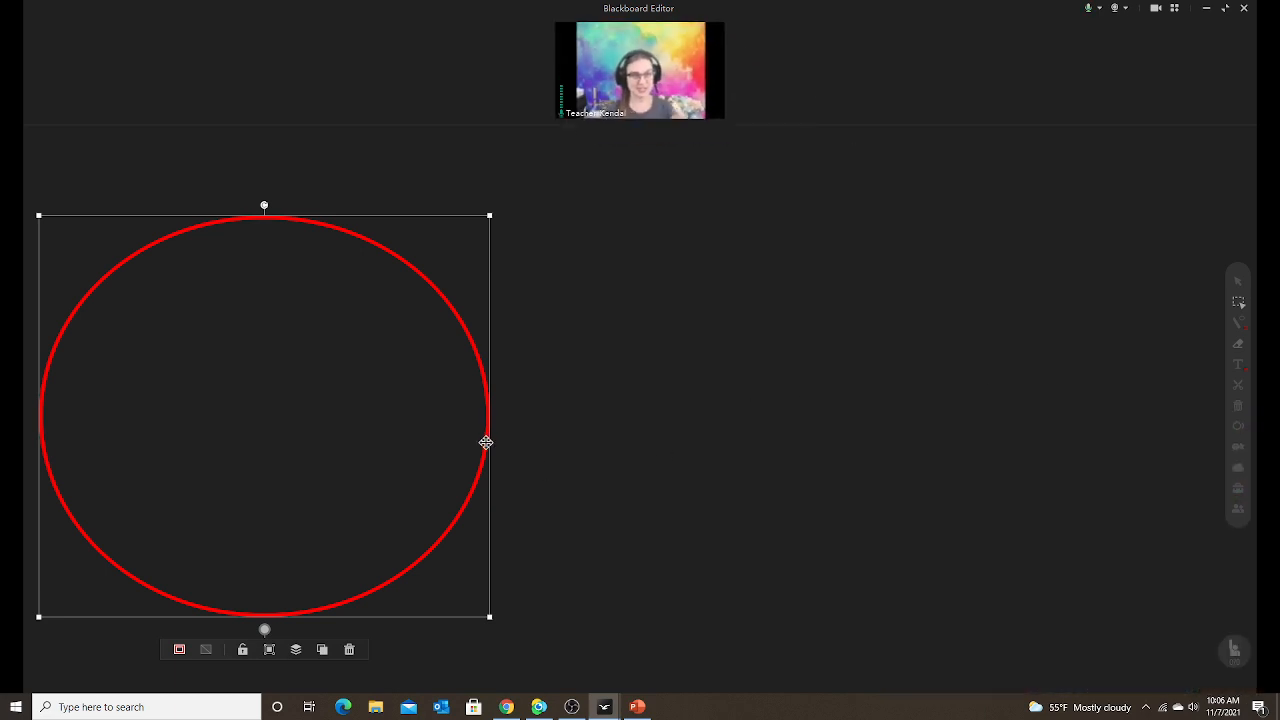
{"action": "left_click_drag", "start_coordinate": [486, 440], "coordinate": [663, 423]}
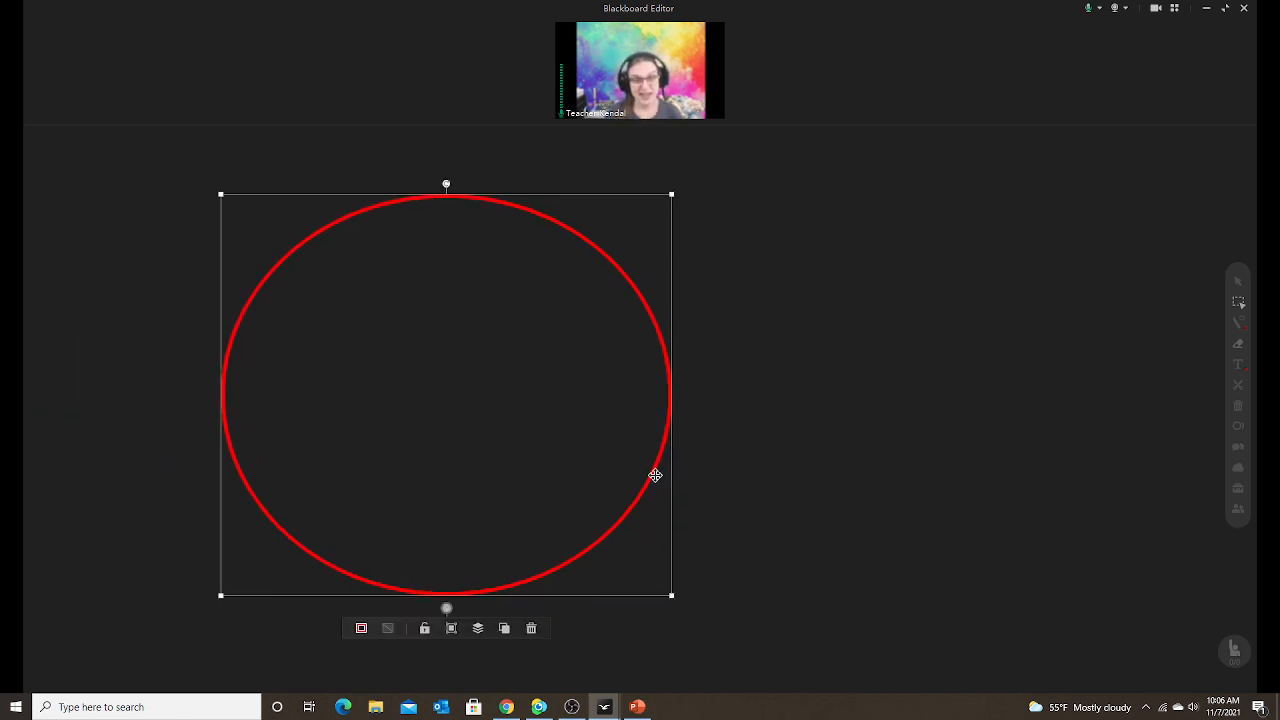
{"action": "left_click_drag", "start_coordinate": [655, 475], "coordinate": [654, 473]}
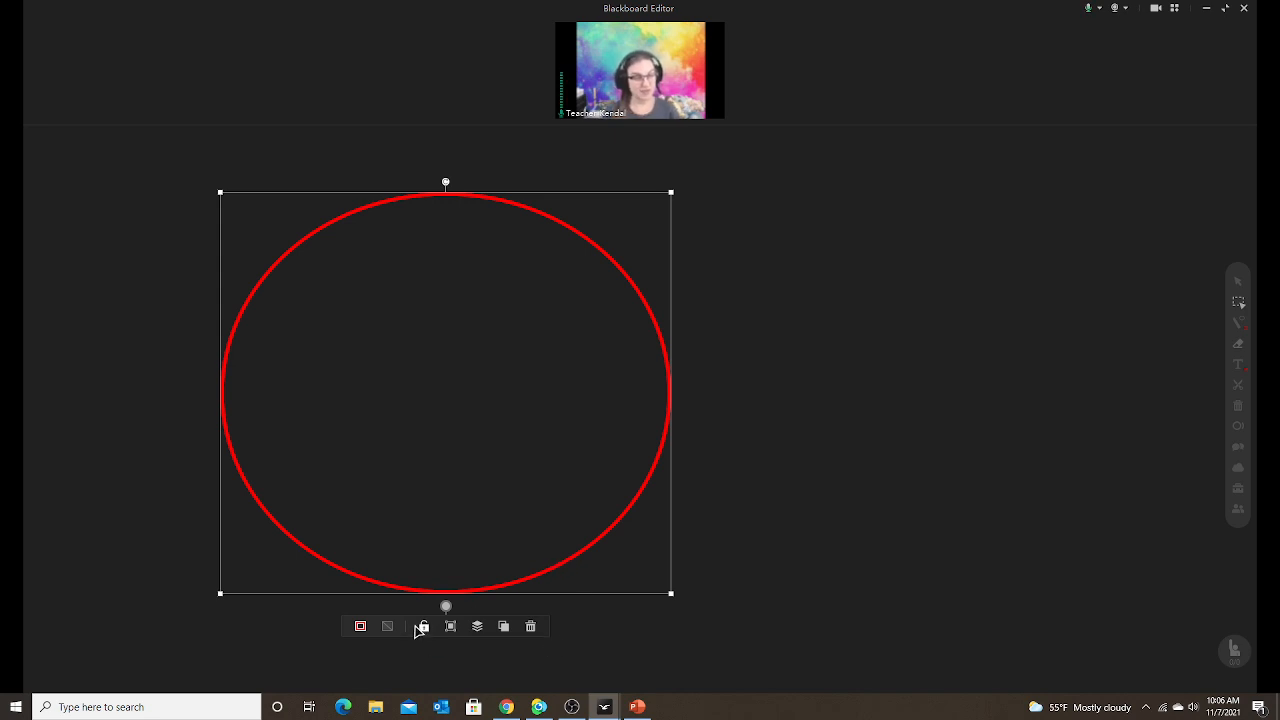
Change the circle's outline from thin red to purple with a medium line width.
{"action": "left_click", "coordinate": [361, 626]}
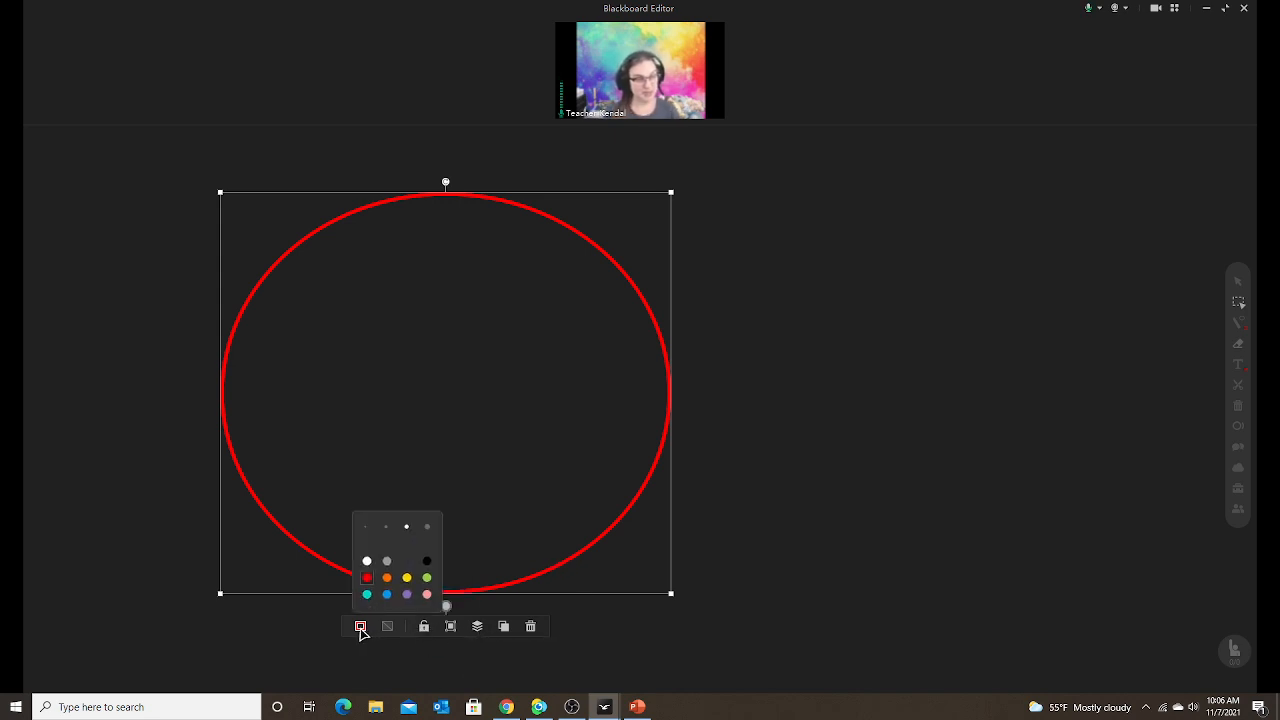
{"action": "left_click", "coordinate": [367, 594]}
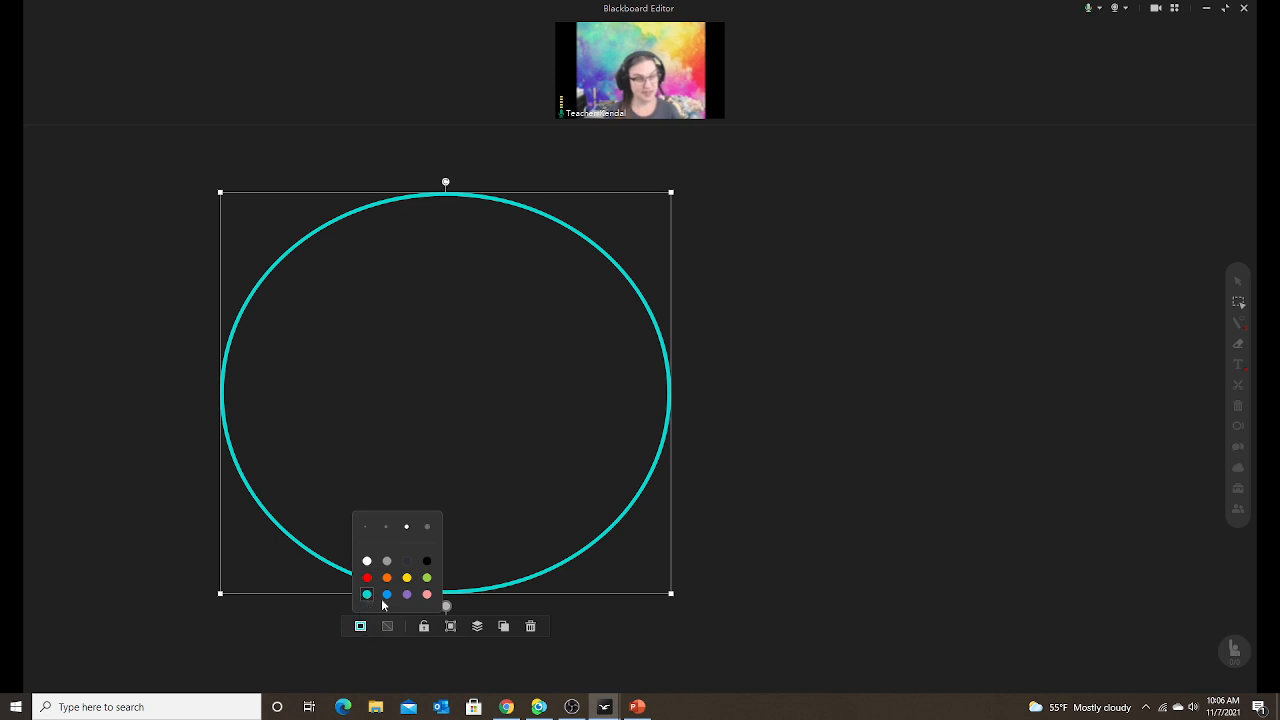
{"action": "left_click", "coordinate": [407, 596]}
{"action": "left_click", "coordinate": [427, 528]}
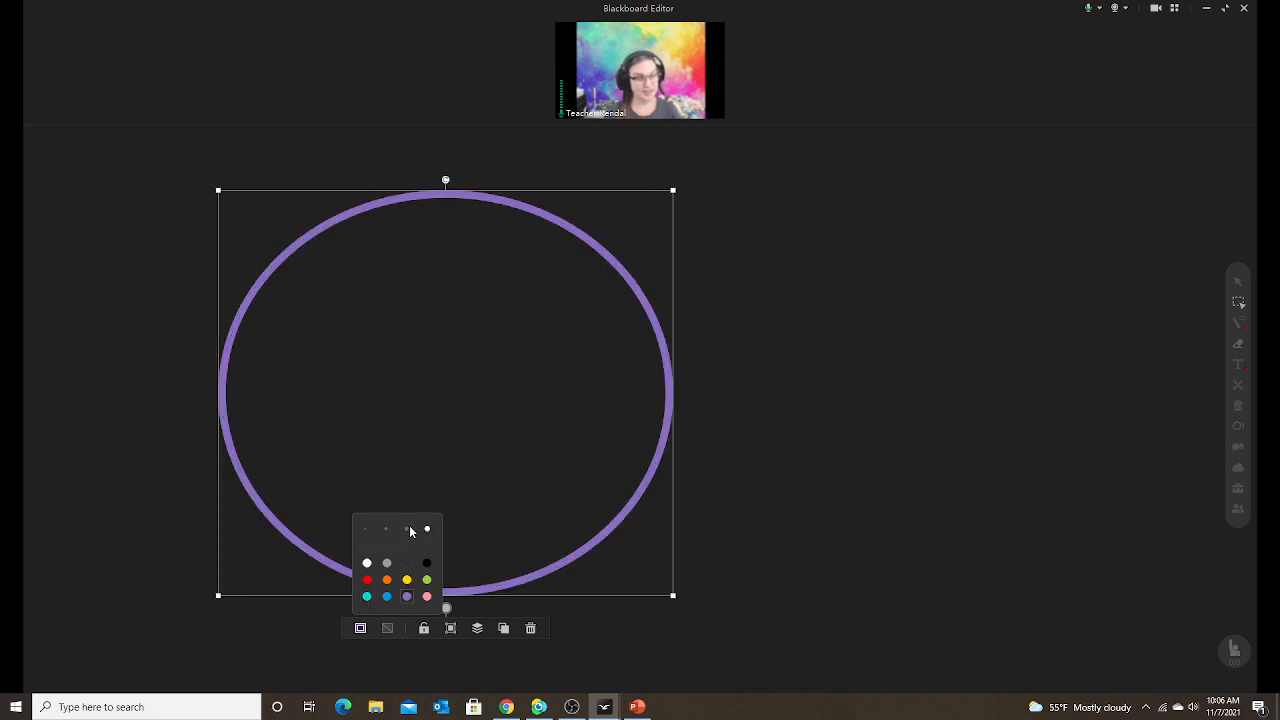
{"action": "left_click", "coordinate": [408, 530]}
{"action": "left_click", "coordinate": [386, 529]}
{"action": "left_click", "coordinate": [366, 527]}
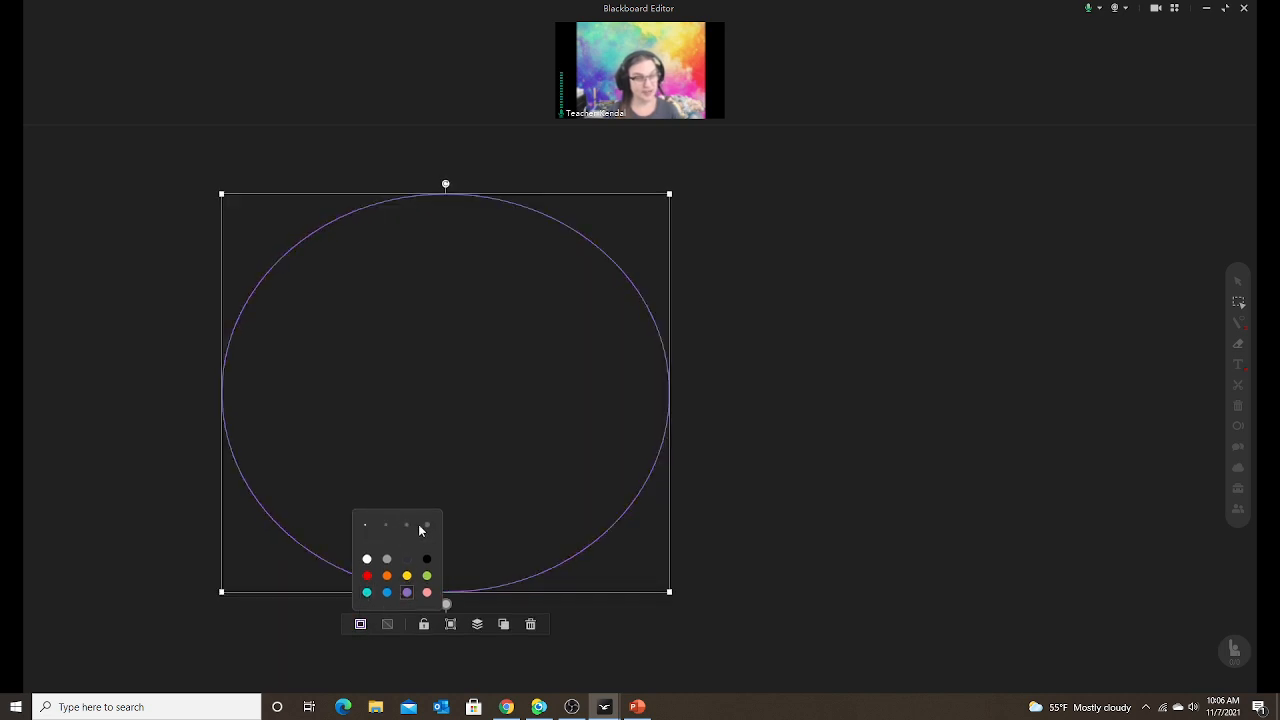
{"action": "left_click", "coordinate": [410, 528]}
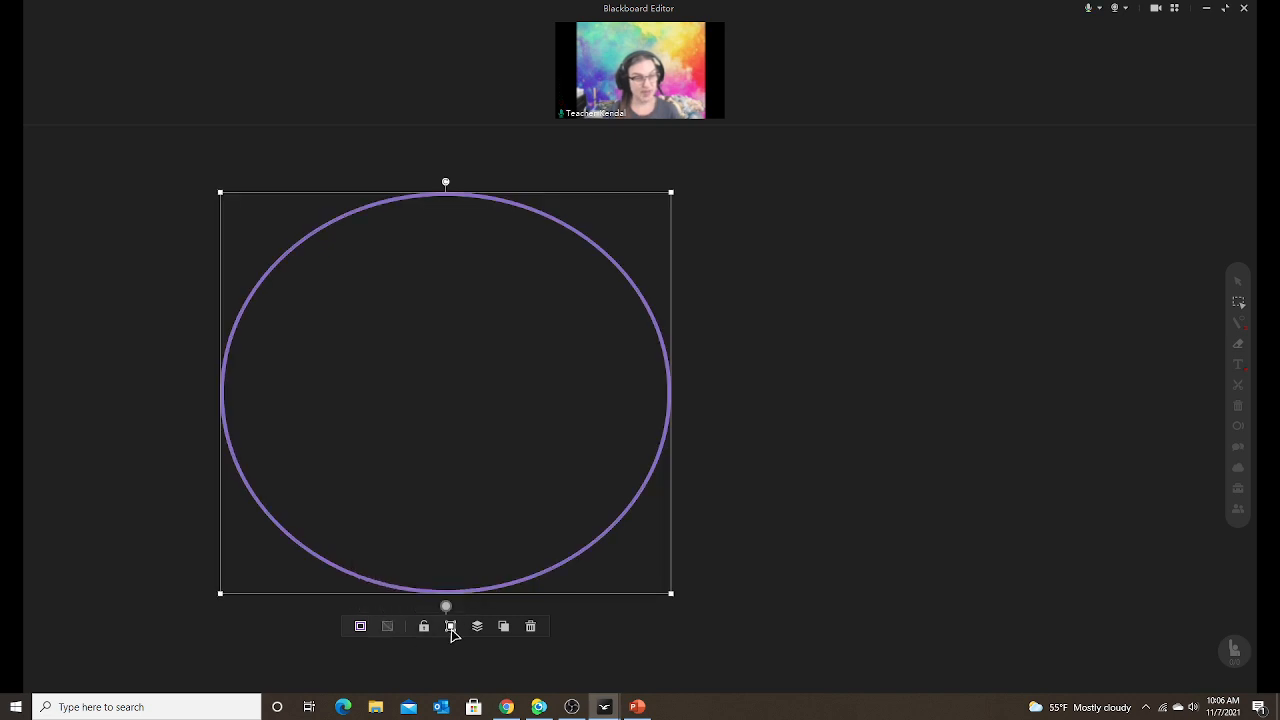
{"action": "left_click", "coordinate": [477, 628]}
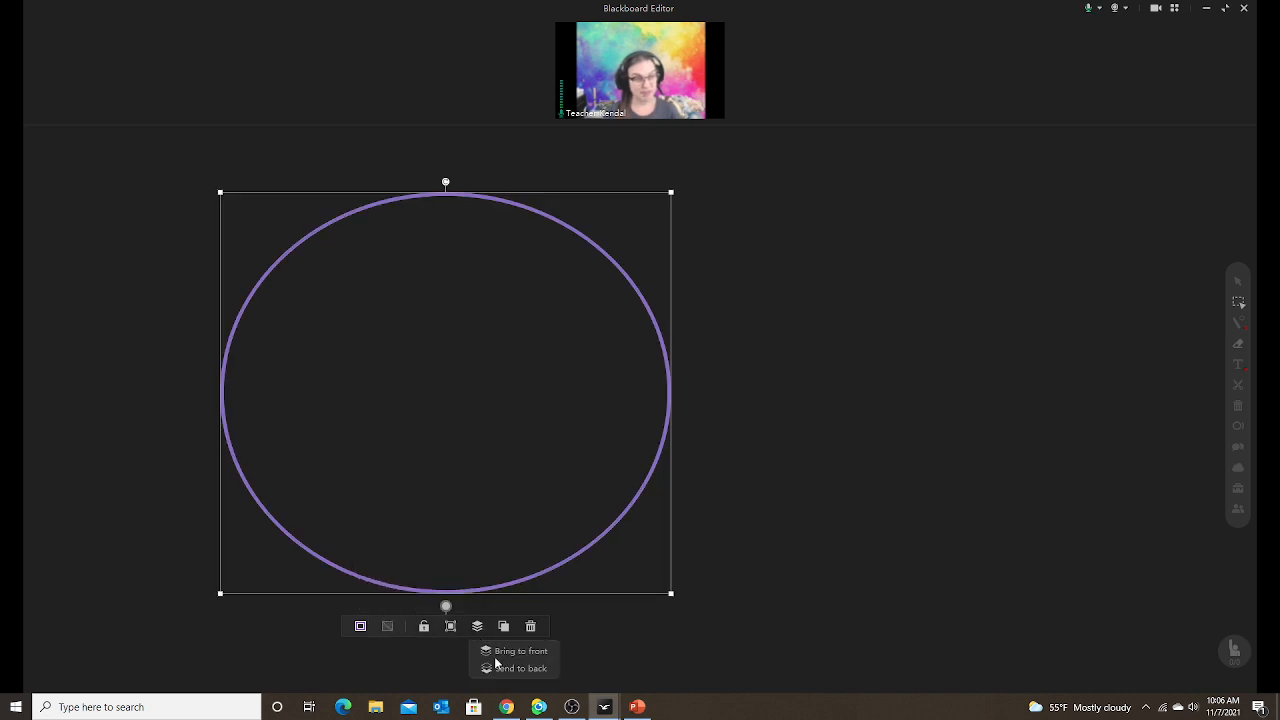
{"action": "left_click", "coordinate": [479, 624]}
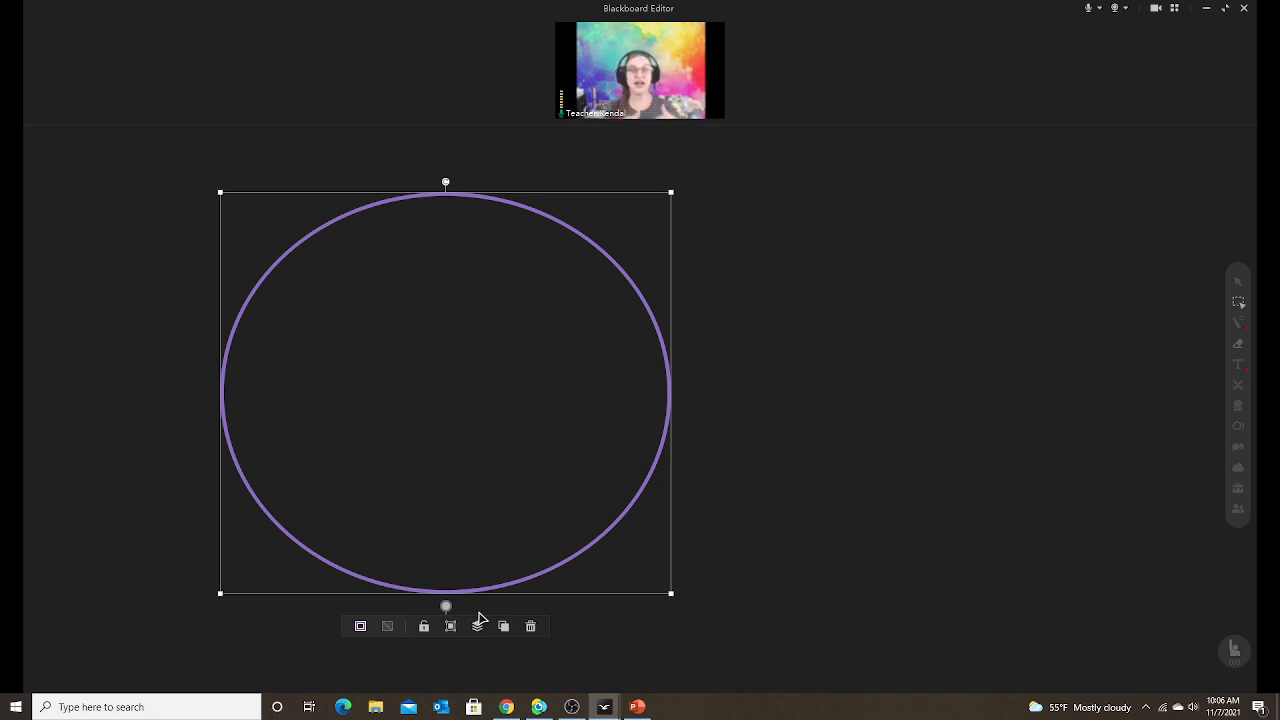
Duplicate the purple circle and slide the copy right to overlap the original at the same height.
{"action": "left_click", "coordinate": [478, 626]}
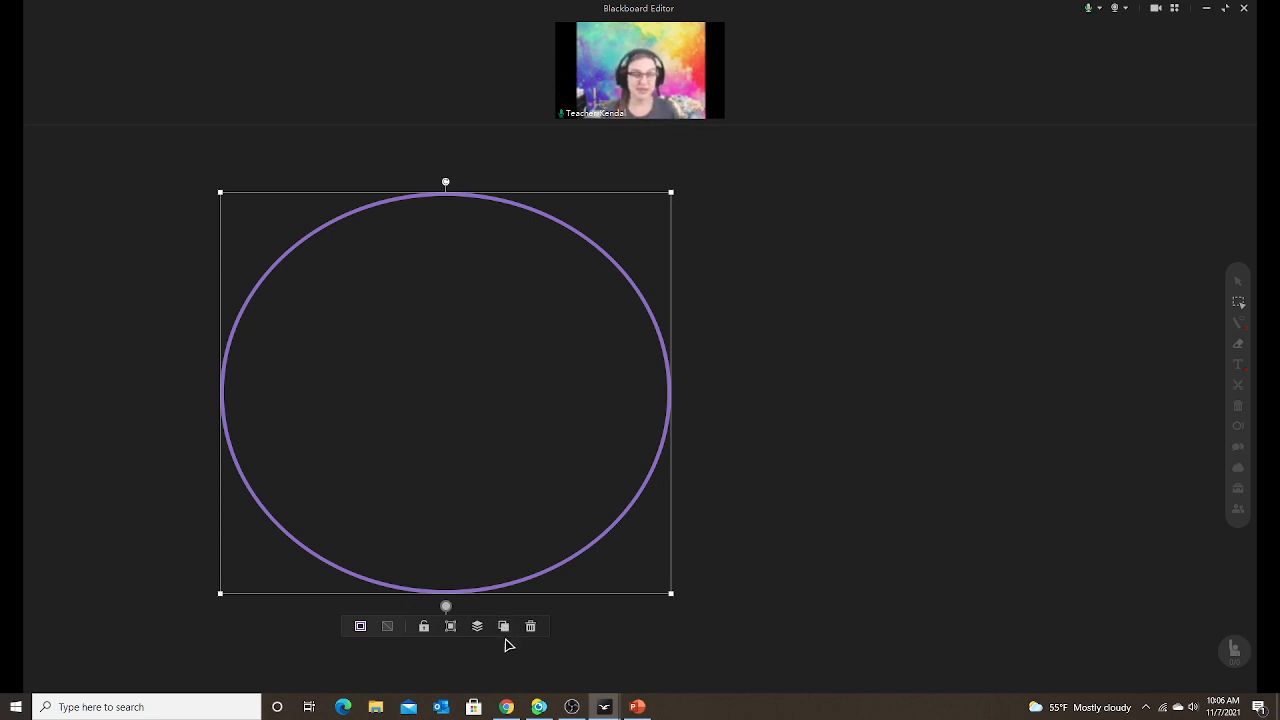
{"action": "left_click", "coordinate": [504, 627]}
{"action": "left_click_drag", "start_coordinate": [582, 581], "coordinate": [840, 561]}
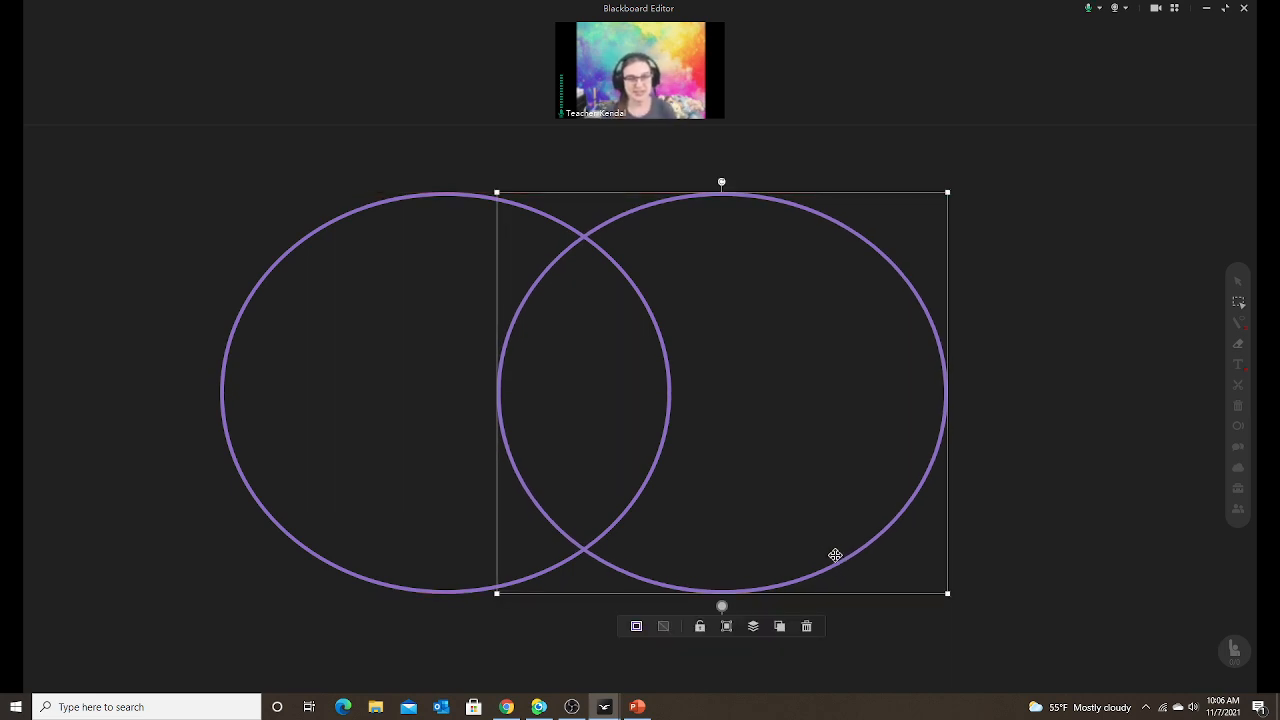
{"action": "mouse_move", "coordinate": [836, 563]}
{"action": "left_mouse_down"}
{"action": "mouse_move", "coordinate": [826, 551]}
{"action": "mouse_move", "coordinate": [822, 578]}
{"action": "mouse_move", "coordinate": [821, 565]}
{"action": "left_mouse_up"}
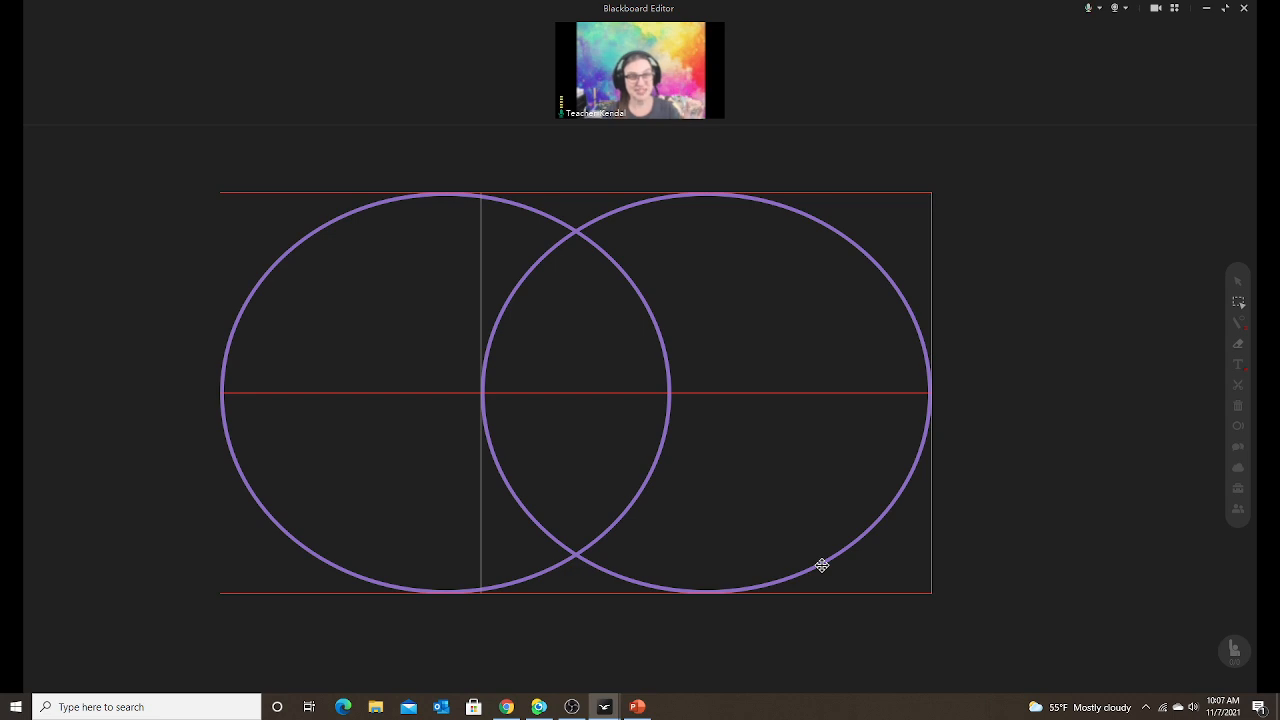
{"action": "left_click_drag", "start_coordinate": [821, 565], "coordinate": [809, 565]}
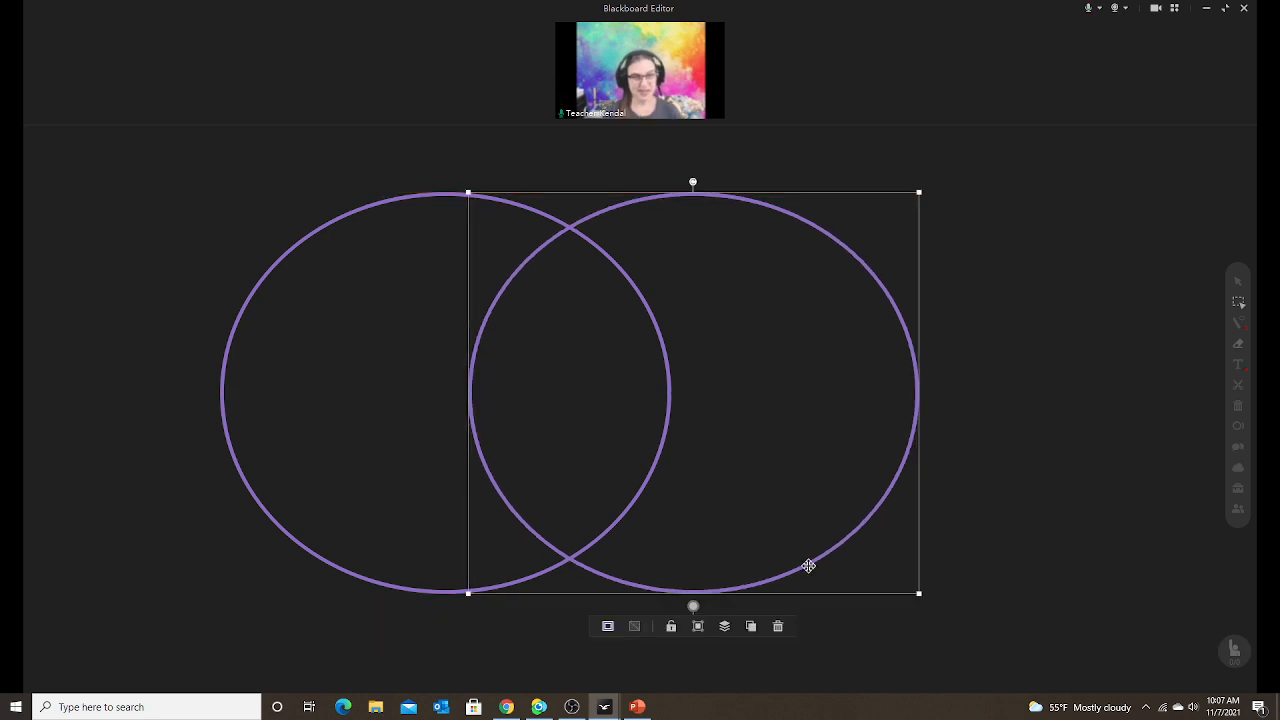
Rearrange the two overlapping circles and change which one sits on top.
{"action": "left_click", "coordinate": [1032, 551]}
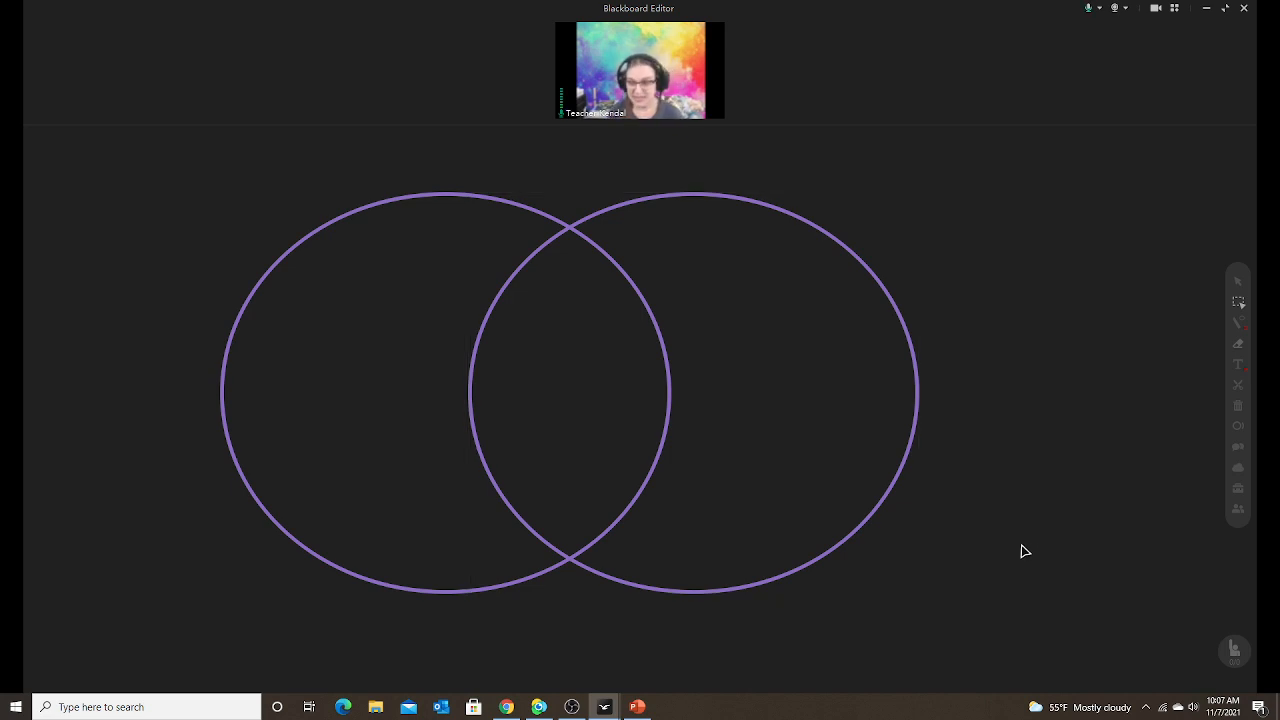
{"action": "left_click", "coordinate": [569, 562]}
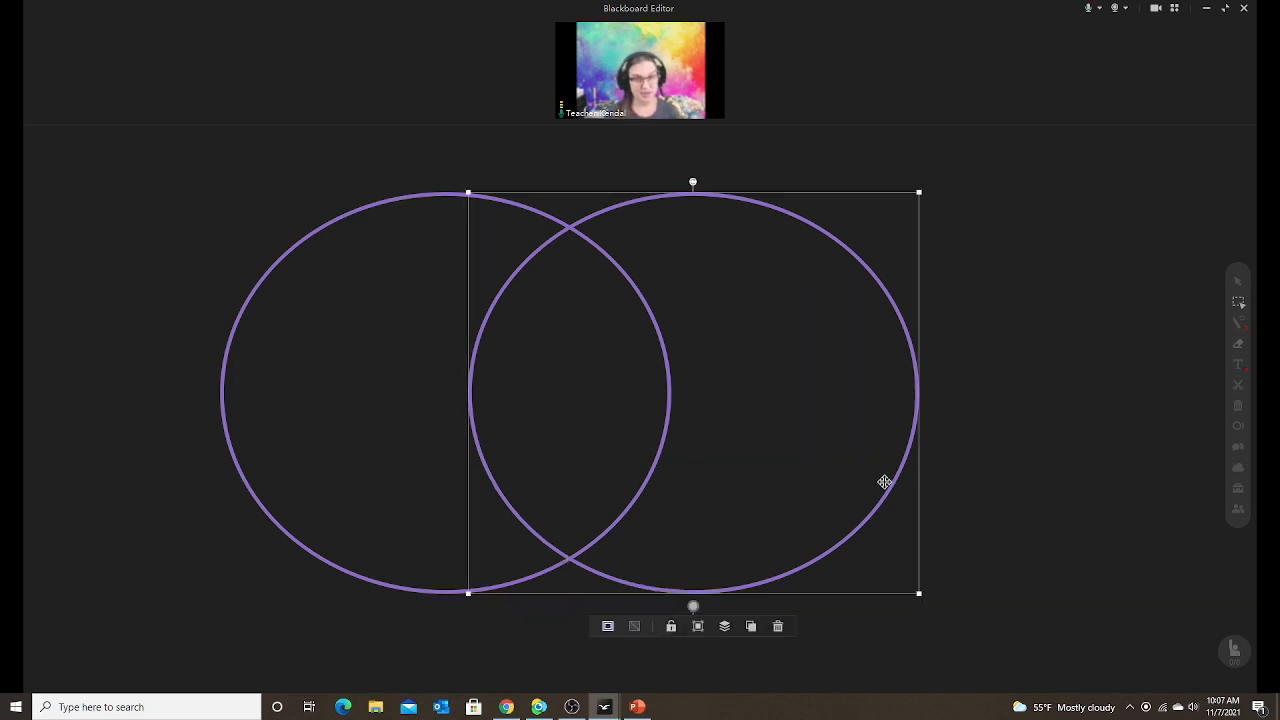
{"action": "left_click_drag", "start_coordinate": [889, 486], "coordinate": [1163, 486]}
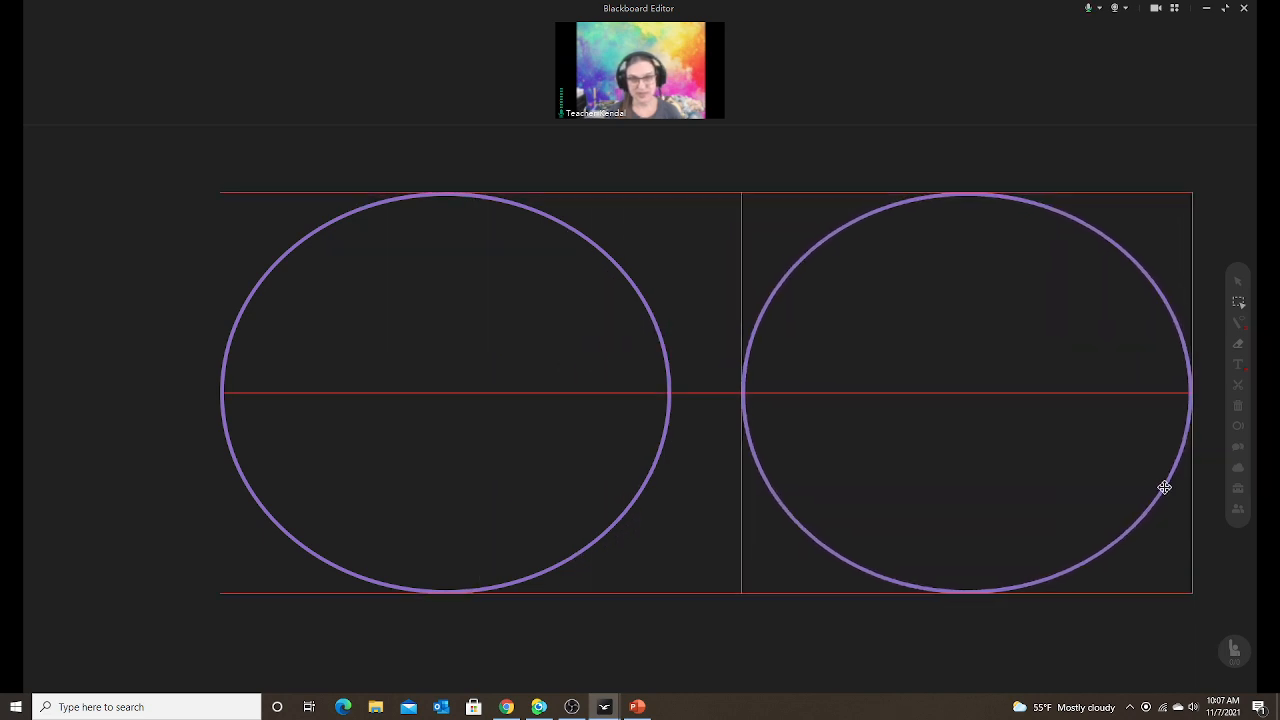
{"action": "left_click_drag", "start_coordinate": [626, 500], "coordinate": [909, 503]}
{"action": "left_click", "coordinate": [760, 626]}
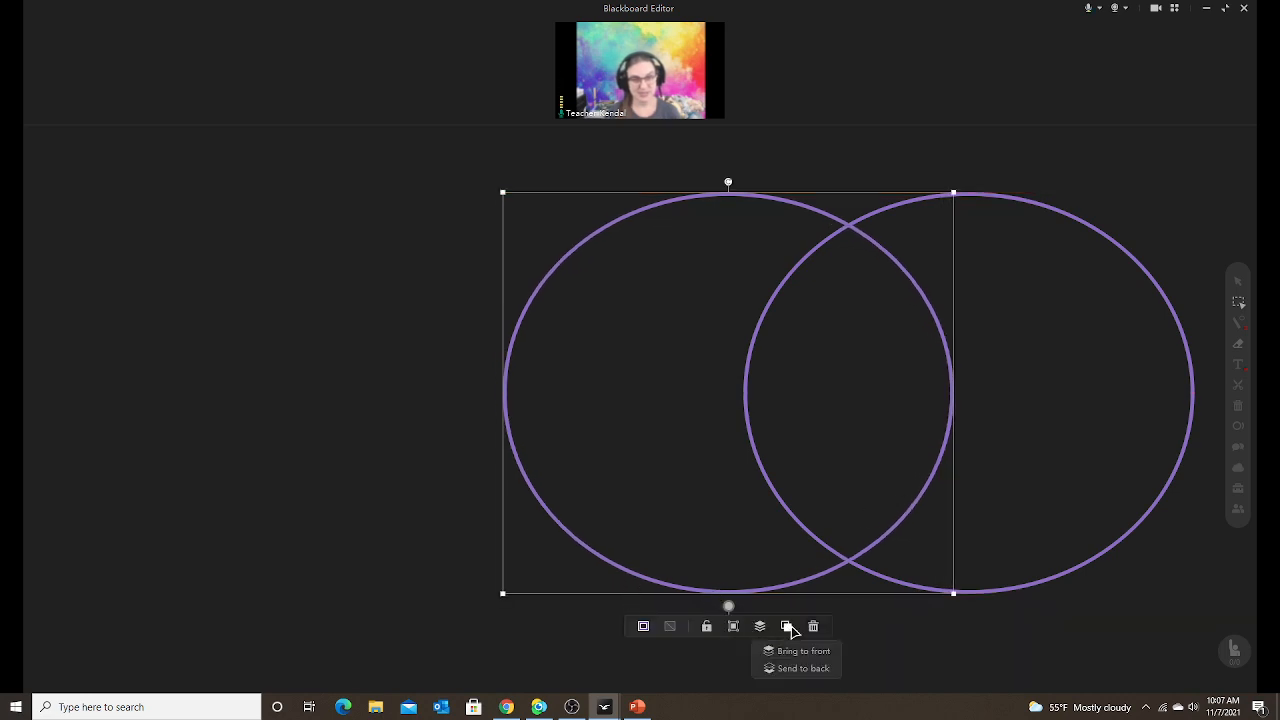
Lock both purple circles and confirm they no longer move when dragged.
{"action": "left_click", "coordinate": [707, 626]}
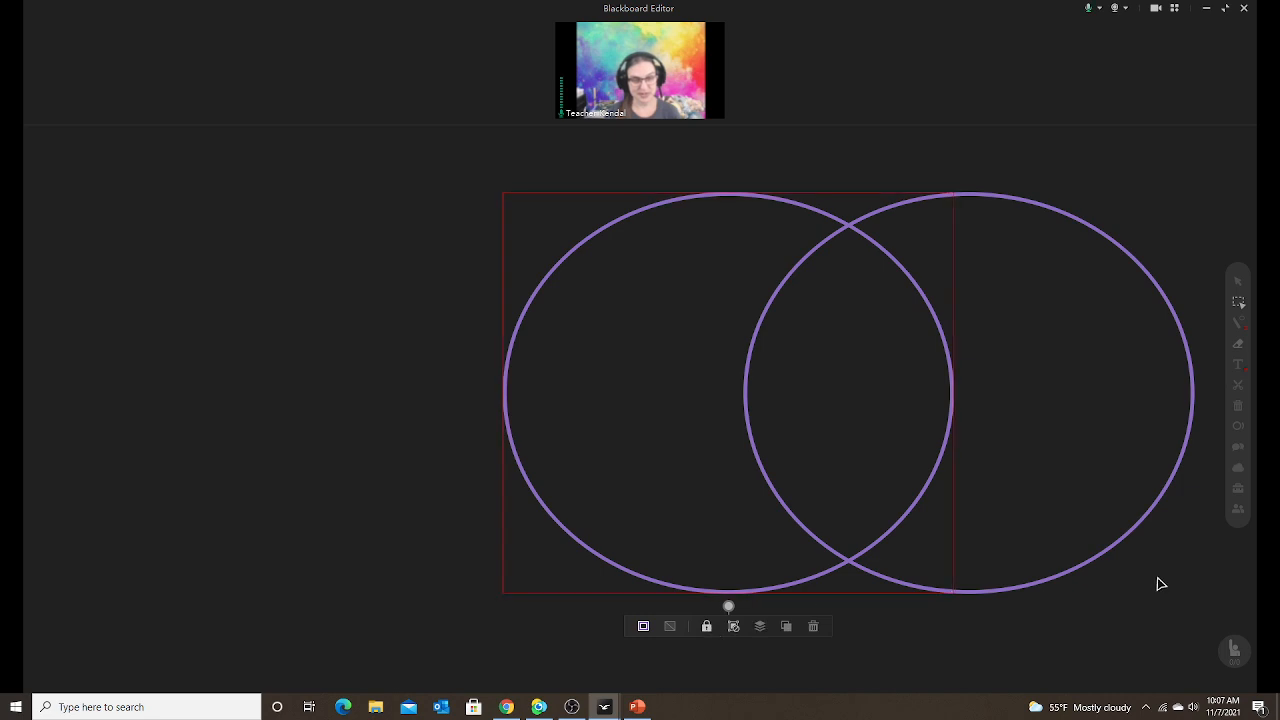
{"action": "left_click", "coordinate": [1083, 568]}
{"action": "left_click", "coordinate": [948, 626]}
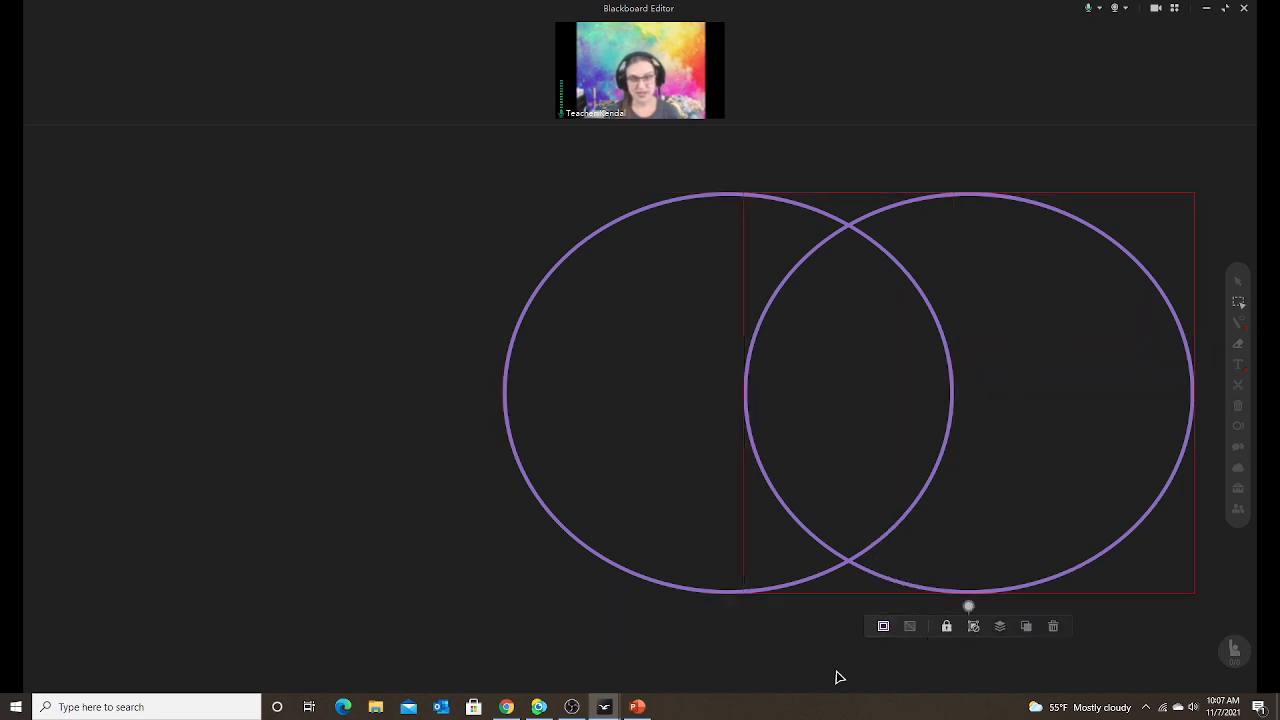
{"action": "left_click", "coordinate": [637, 209]}
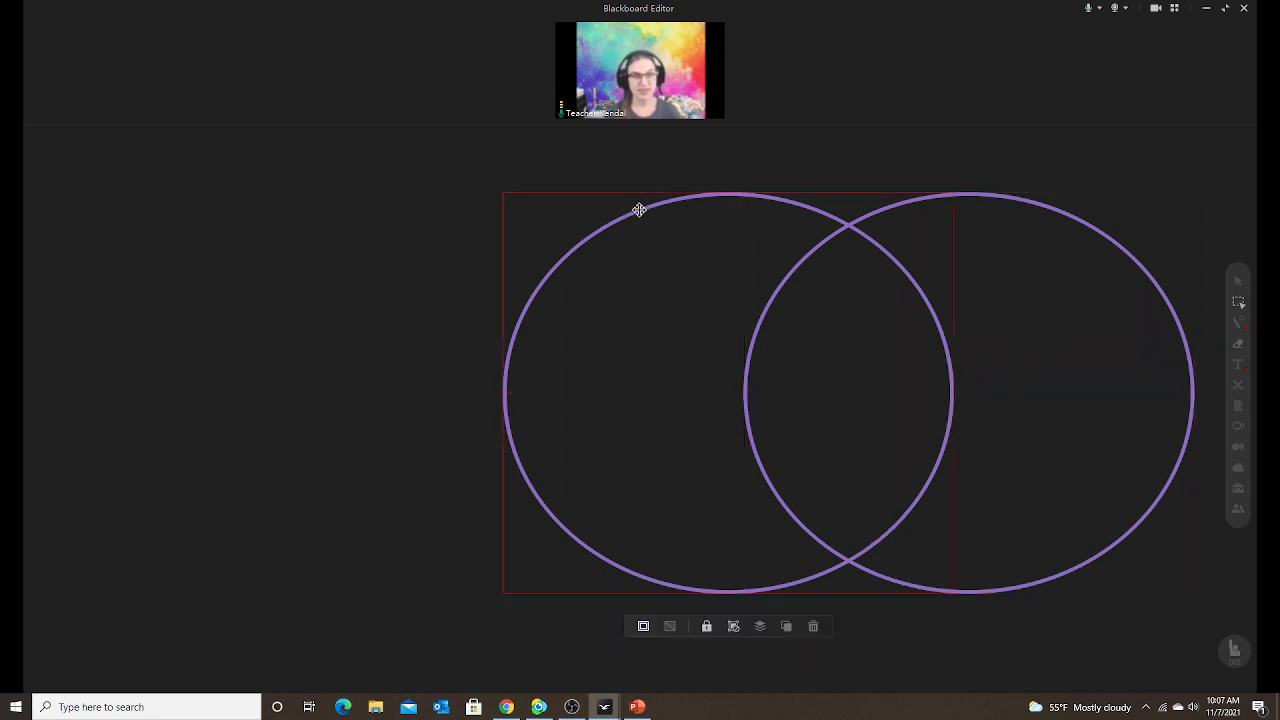
{"action": "left_click", "coordinate": [915, 201]}
{"action": "left_click_drag", "start_coordinate": [917, 205], "coordinate": [744, 342]}
{"action": "left_click", "coordinate": [742, 349]}
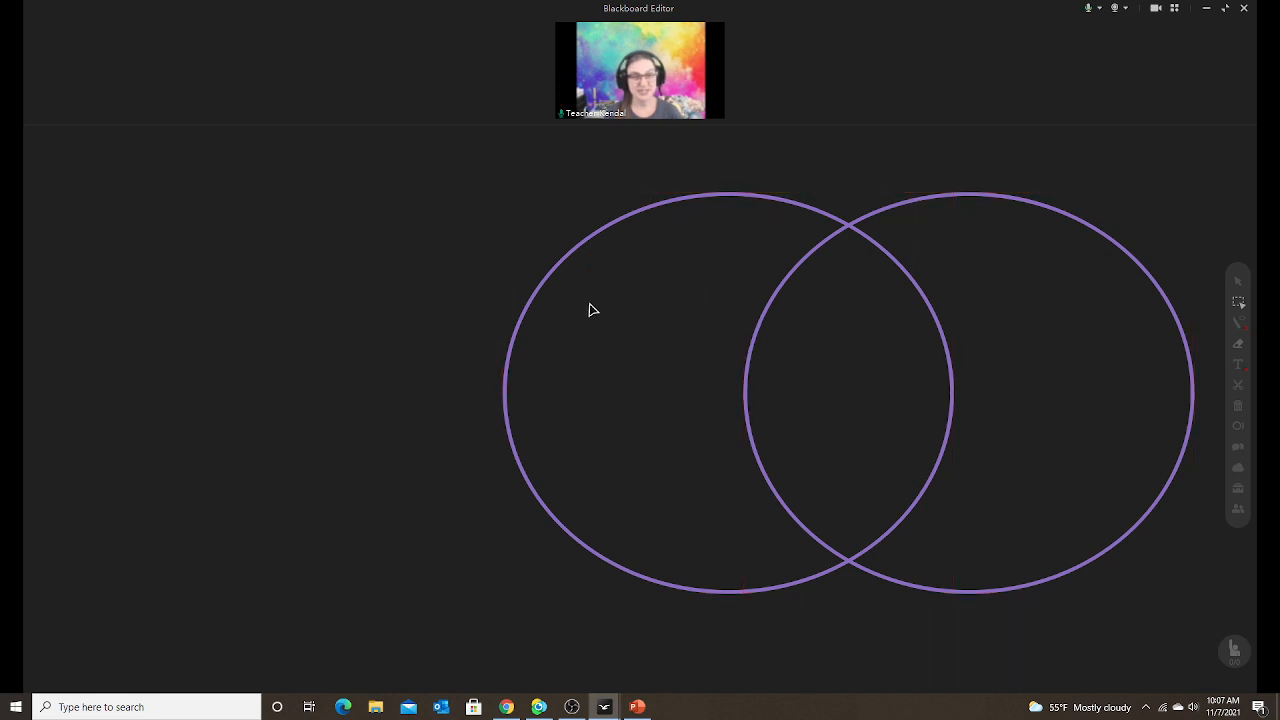
{"action": "left_click", "coordinate": [789, 585]}
{"action": "left_click", "coordinate": [350, 473]}
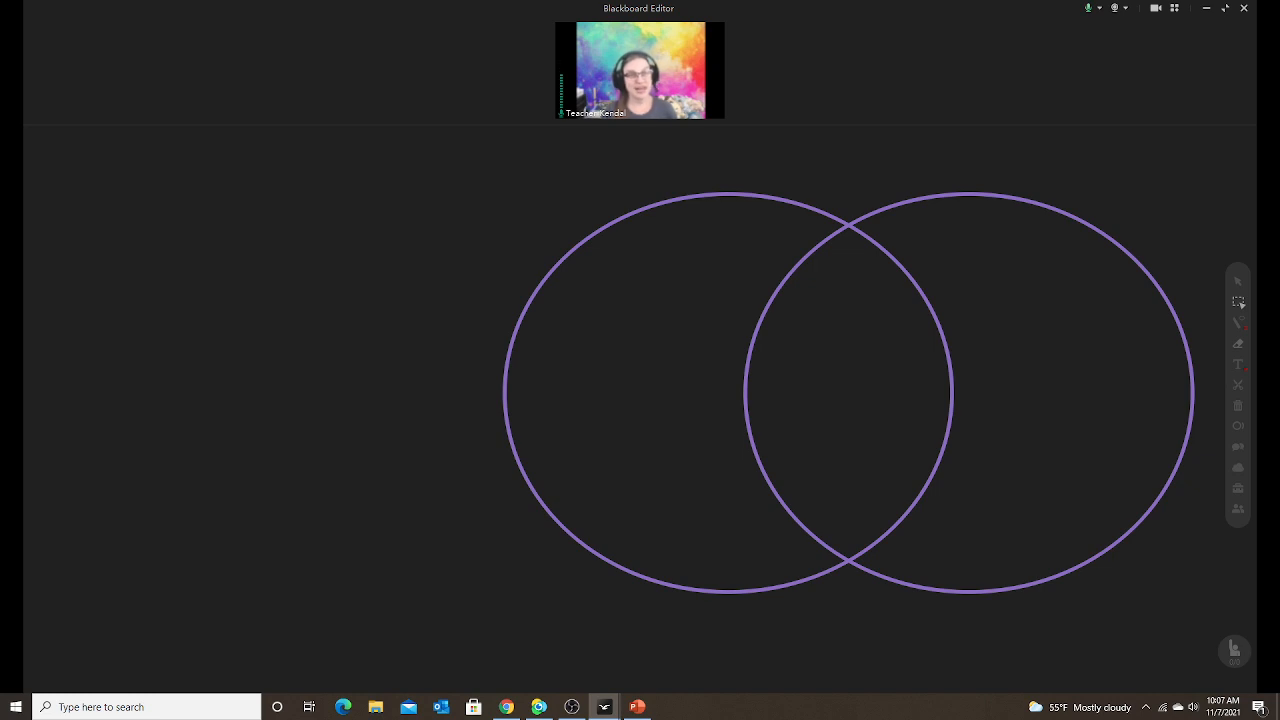
{"action": "left_click", "coordinate": [1240, 366]}
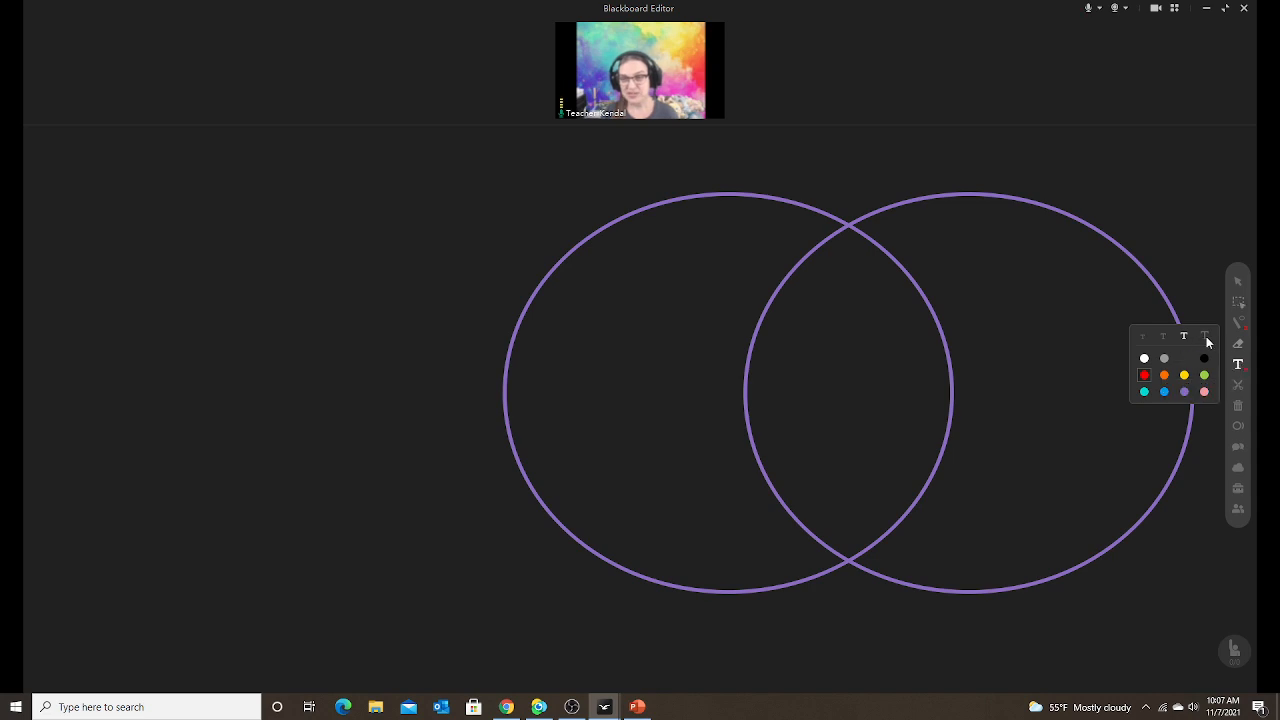
Add blue labels 'fish' atop the left circle and 'reptiles' atop the right circle.
{"action": "left_click", "coordinate": [1165, 393]}
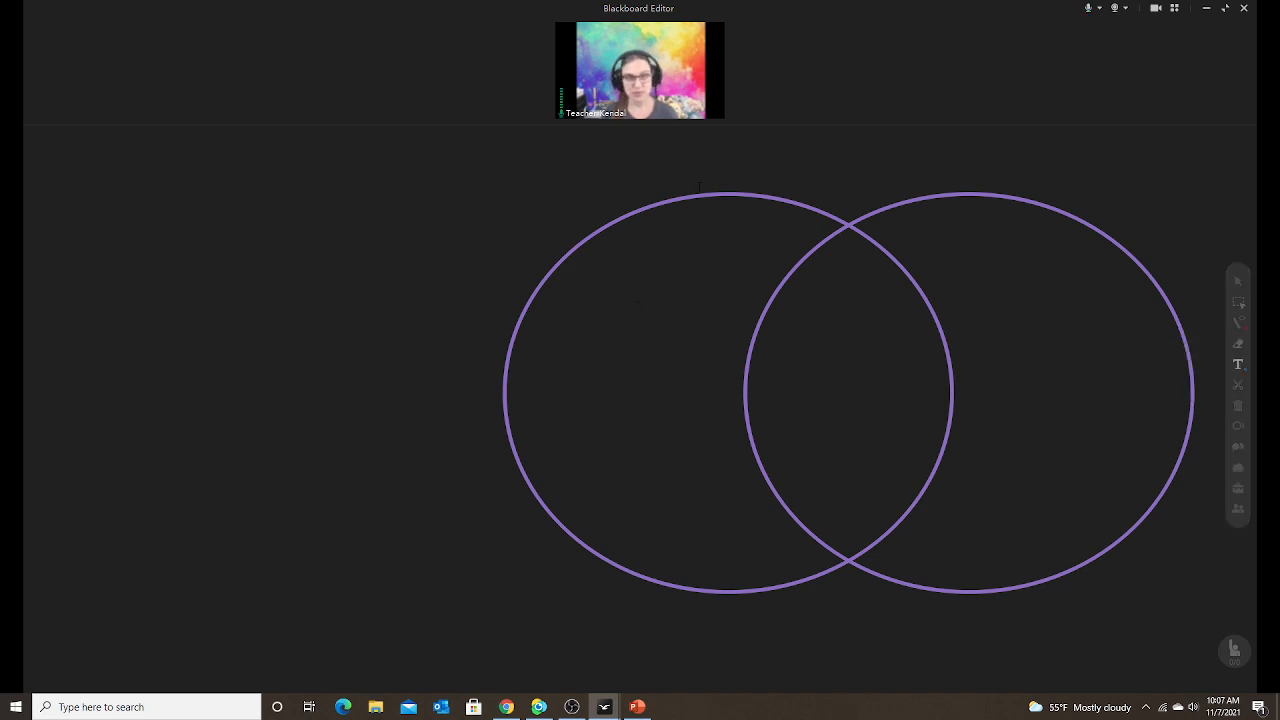
{"action": "left_click", "coordinate": [658, 222]}
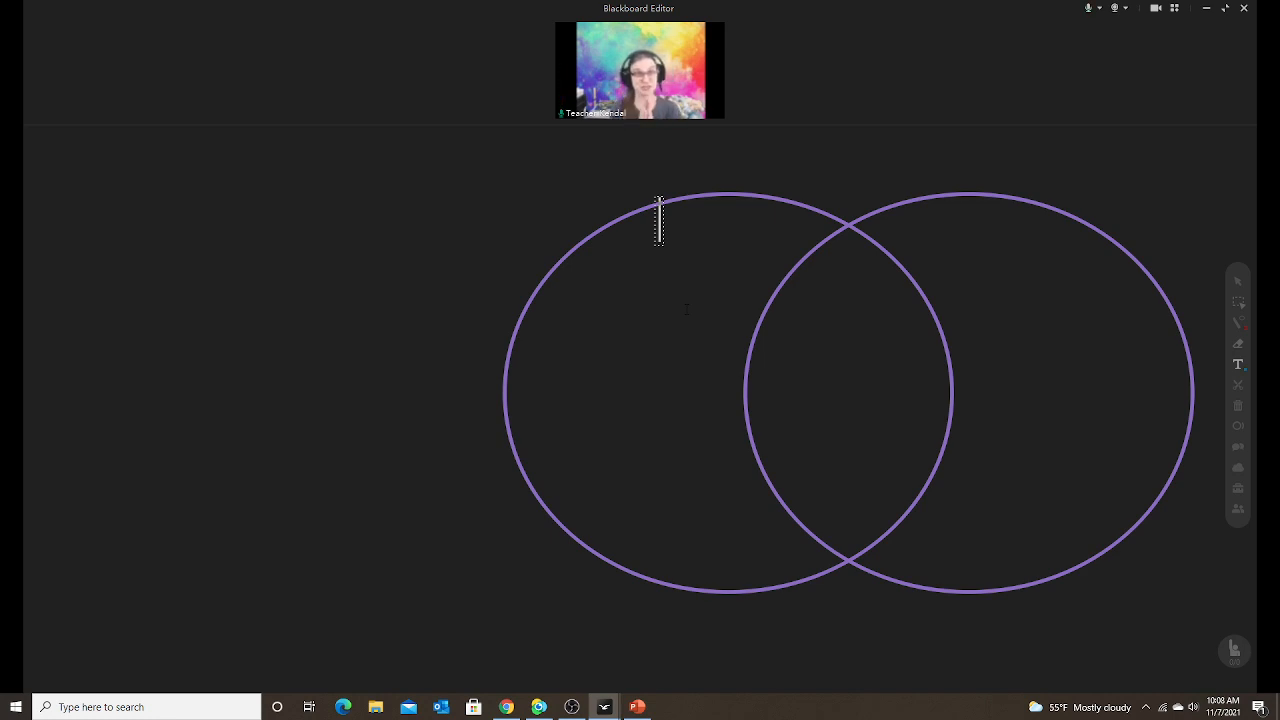
{"action": "type", "text": "fi"}
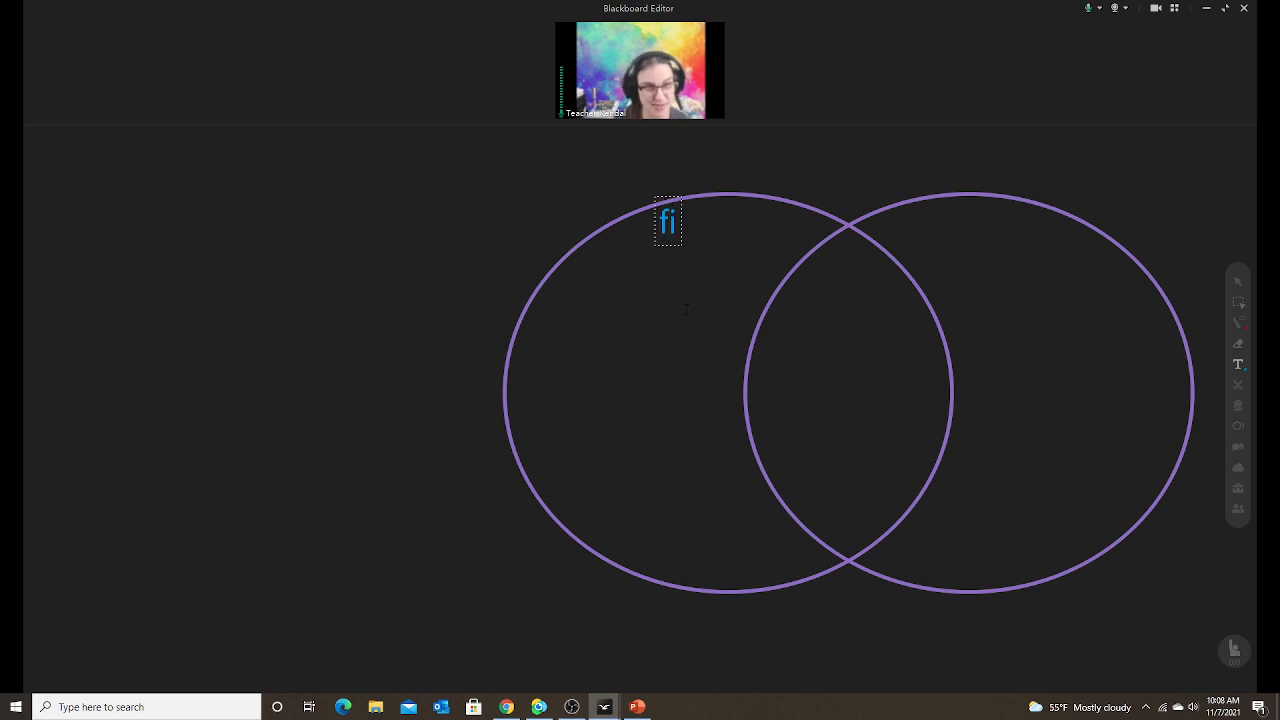
{"action": "type", "text": "sh"}
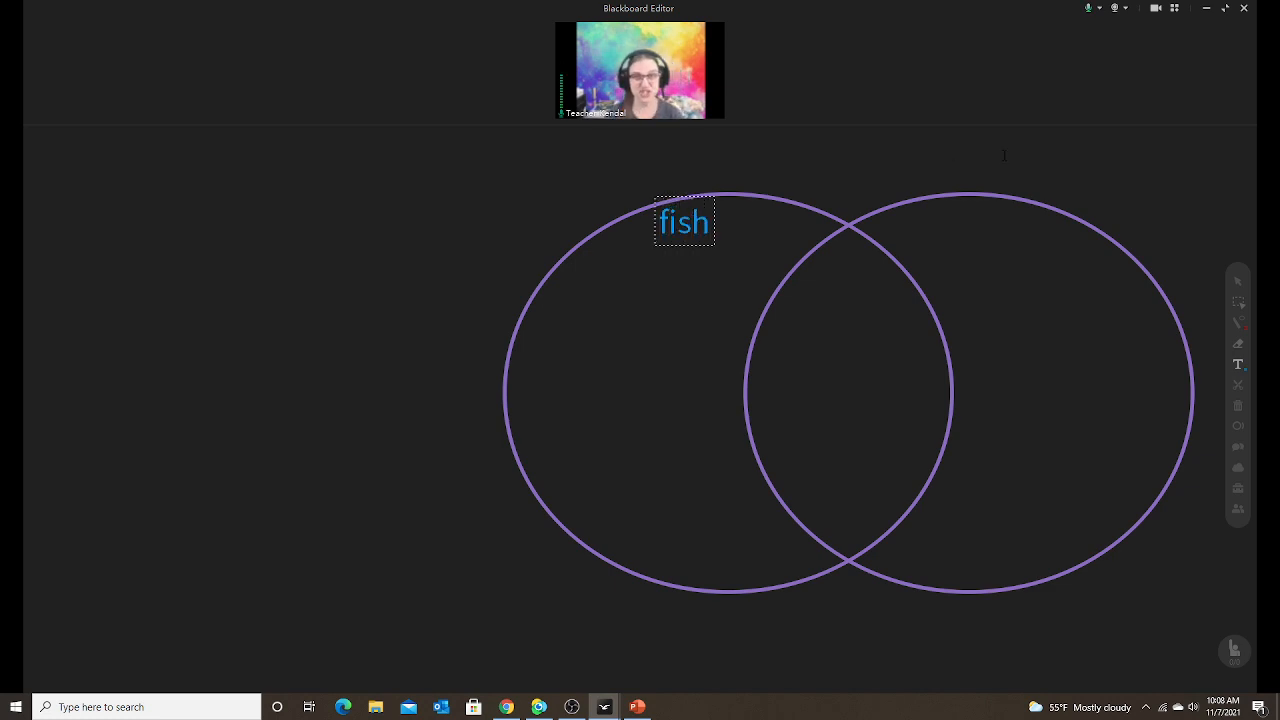
{"action": "left_click", "coordinate": [930, 215]}
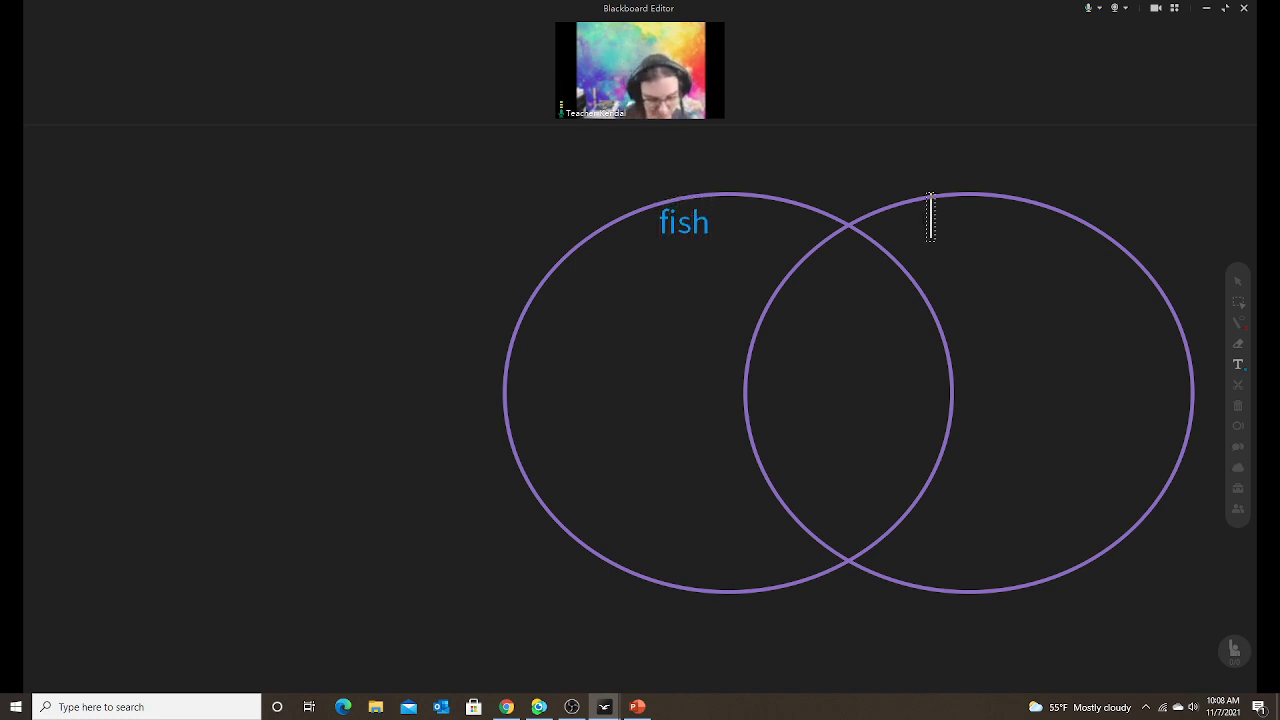
{"action": "type", "text": "reptiles"}
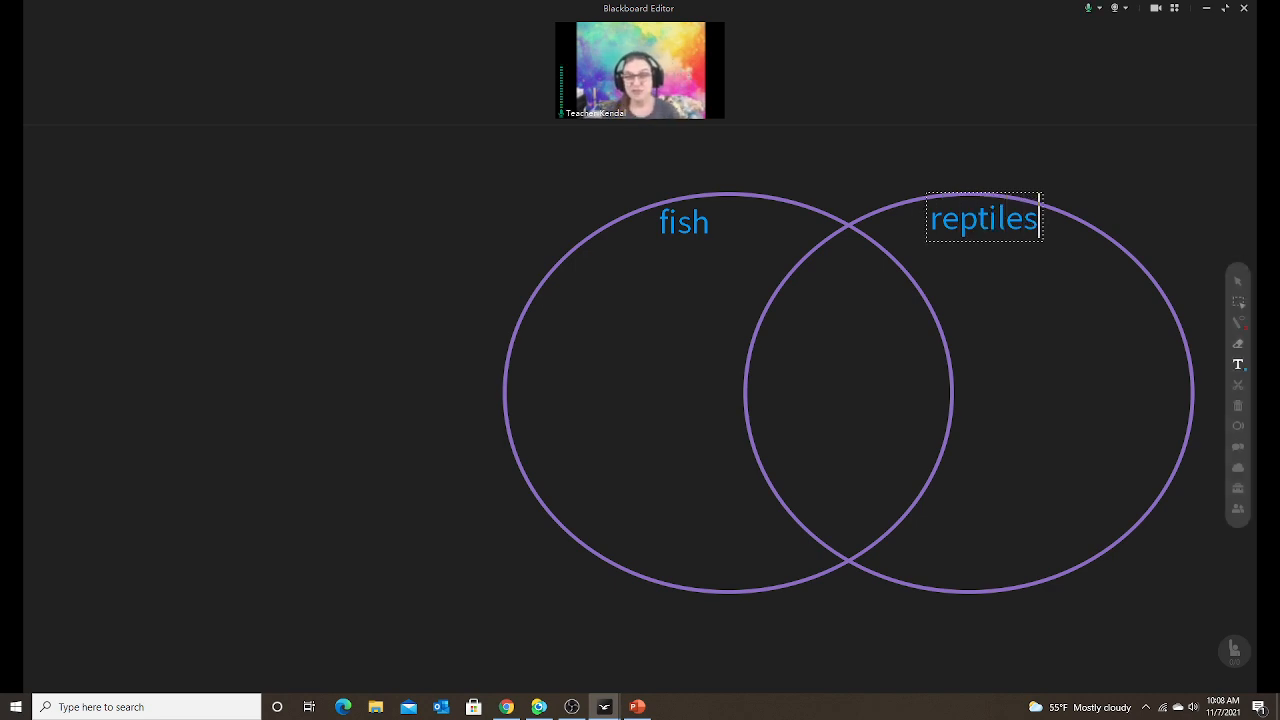
{"action": "left_click", "coordinate": [1239, 303]}
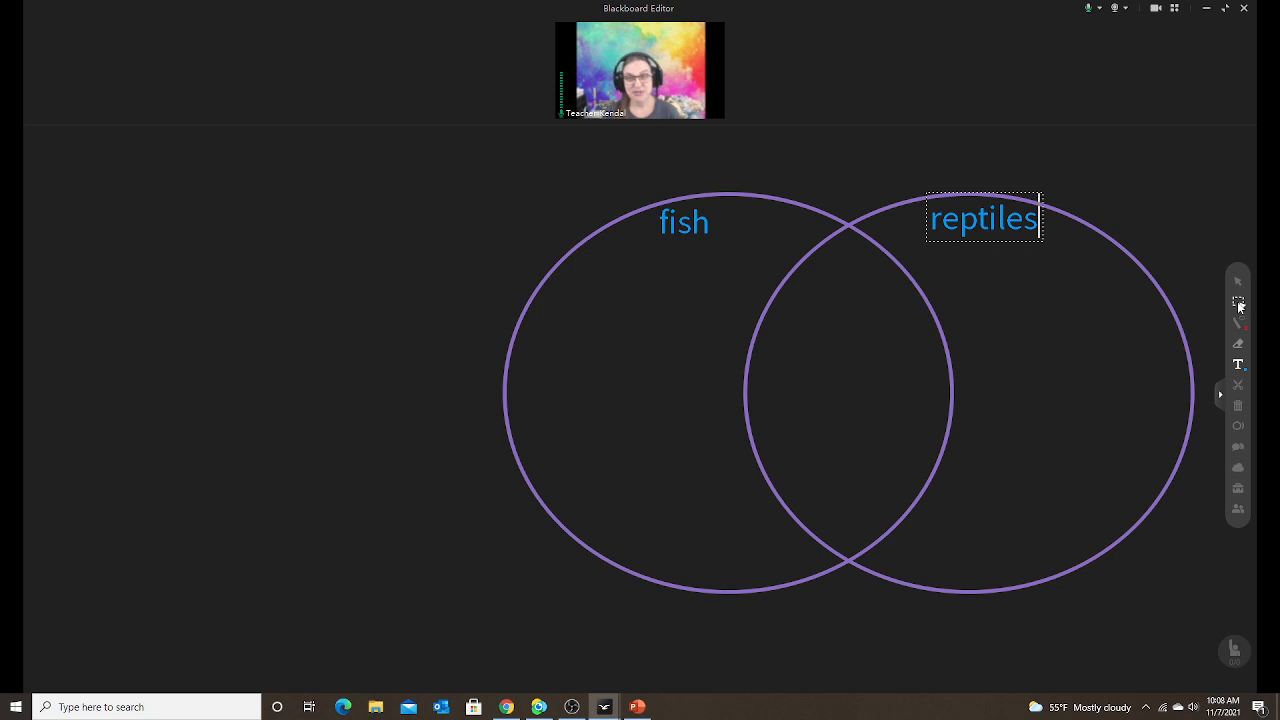
Centre the 'fish' and 'reptiles' labels over their circles, level with each other.
{"action": "left_click", "coordinate": [1239, 305]}
{"action": "left_click_drag", "start_coordinate": [995, 223], "coordinate": [982, 239]}
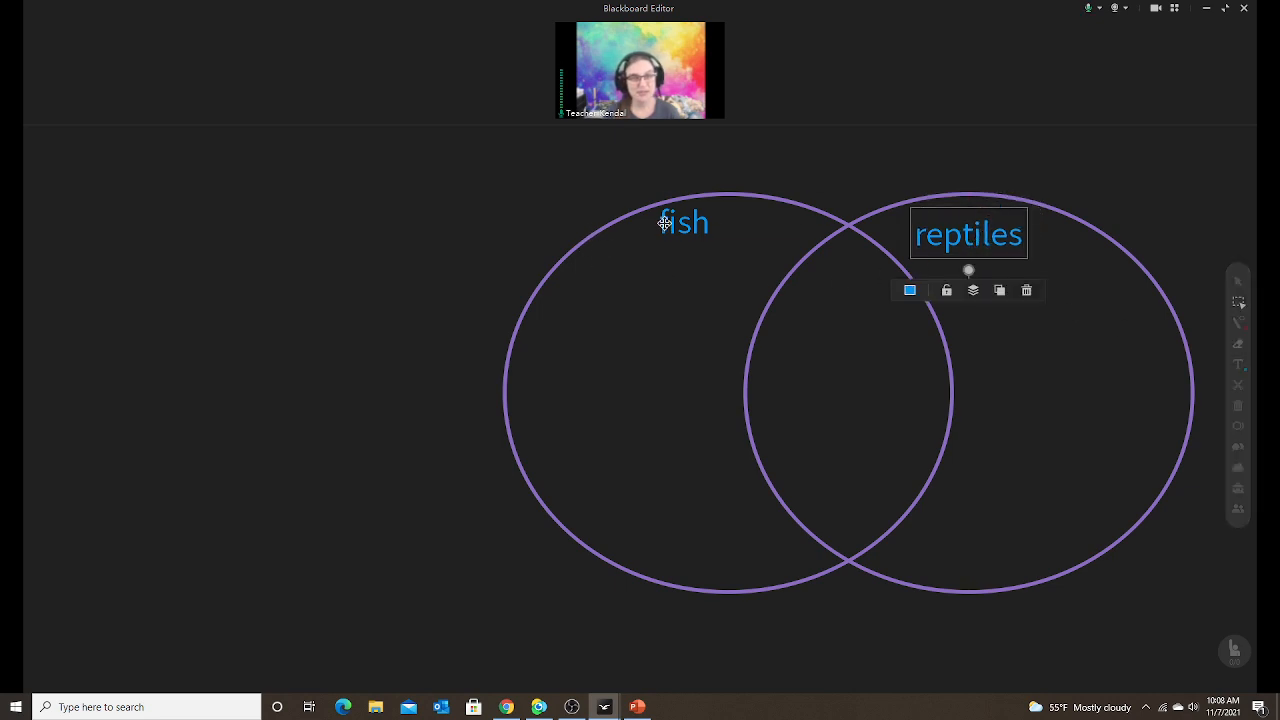
{"action": "left_click_drag", "start_coordinate": [663, 220], "coordinate": [699, 236]}
{"action": "left_click", "coordinate": [1062, 384]}
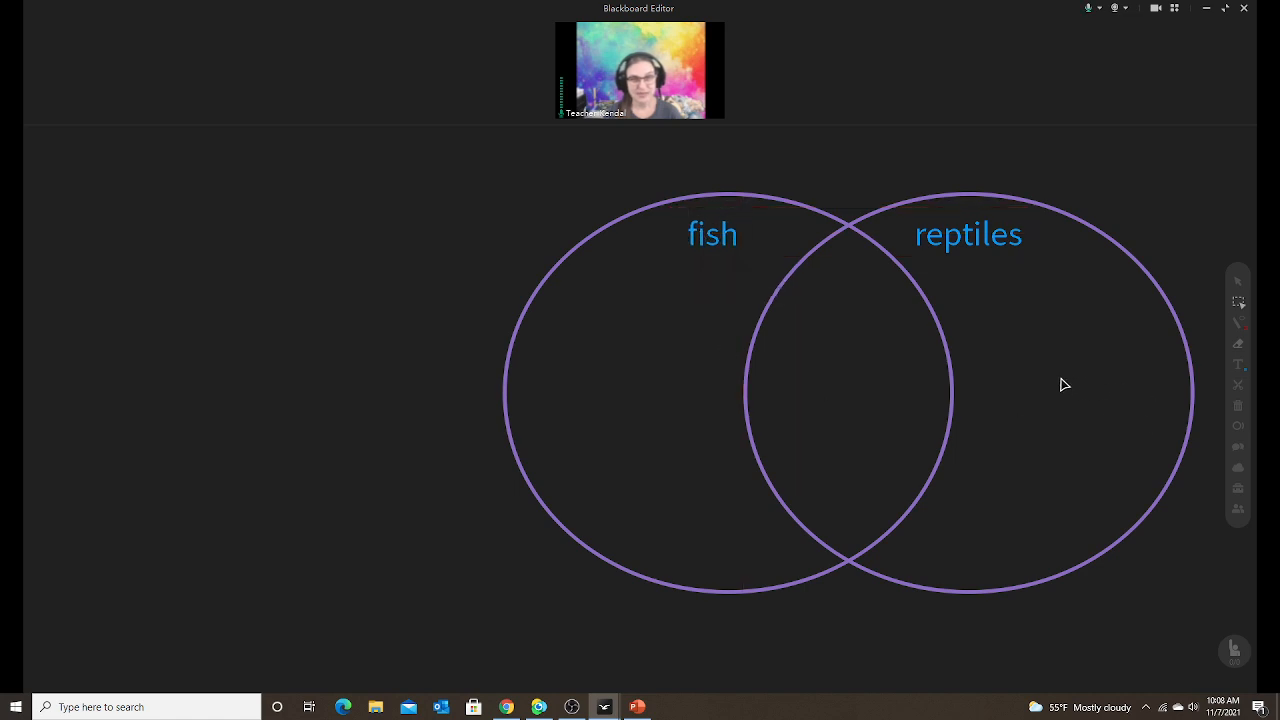
{"action": "left_click", "coordinate": [976, 234]}
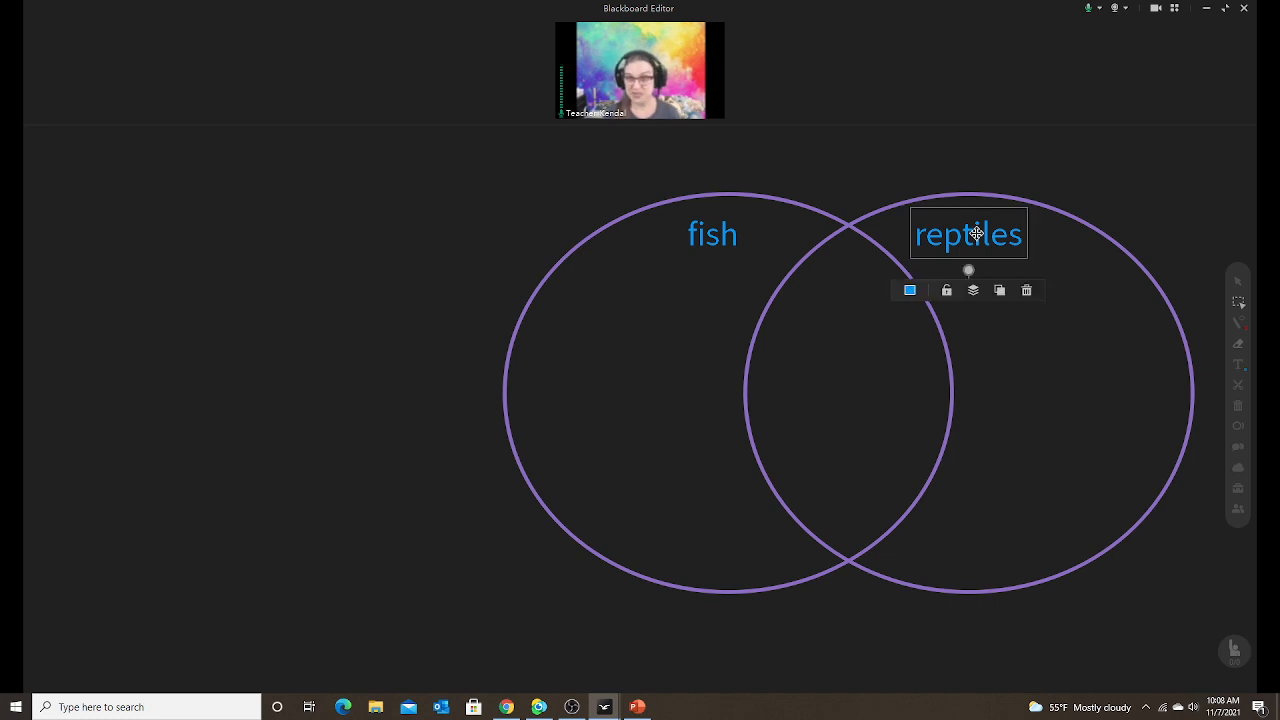
{"action": "left_click", "coordinate": [728, 243]}
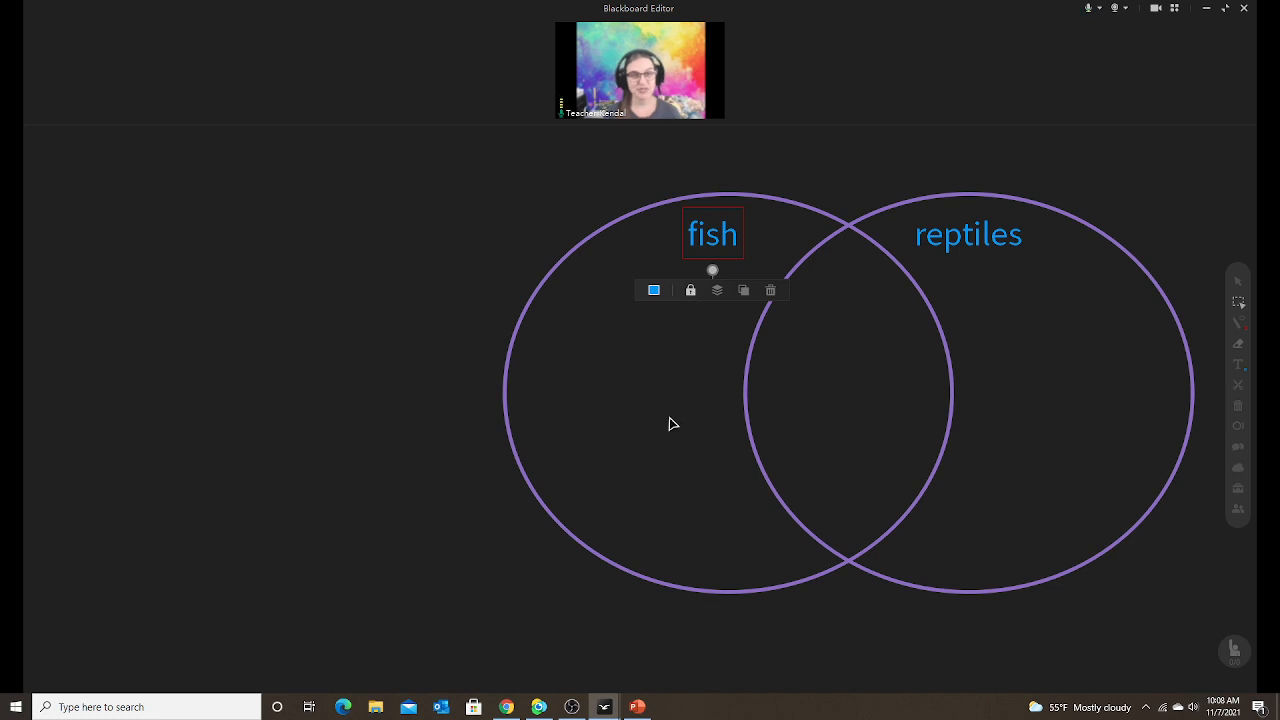
{"action": "left_click", "coordinate": [651, 447]}
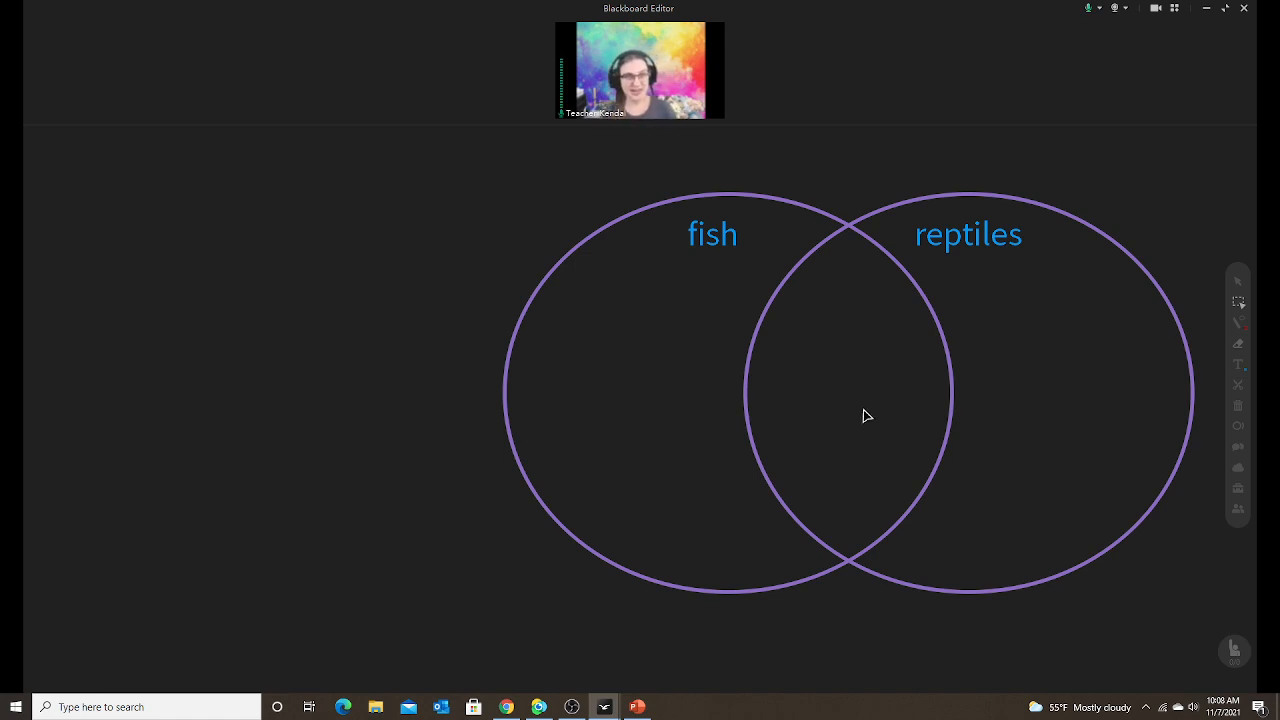
{"action": "left_click", "coordinate": [1238, 470]}
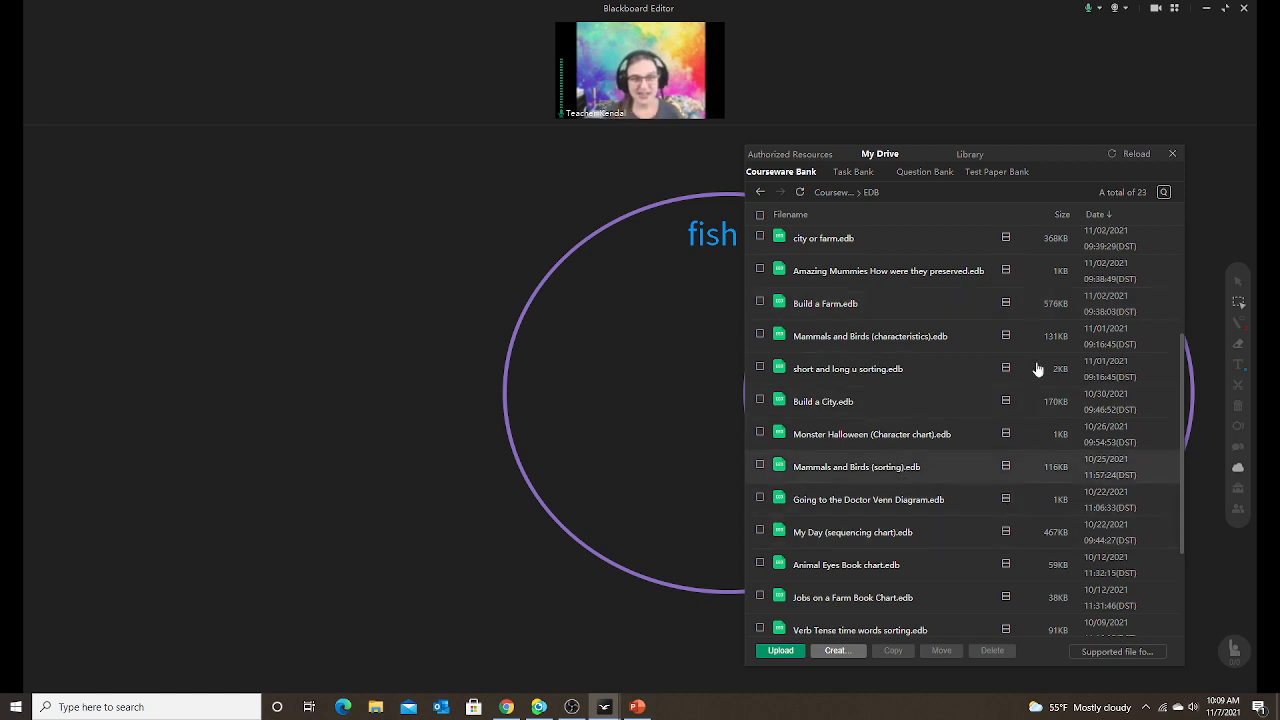
{"action": "left_click", "coordinate": [1174, 156]}
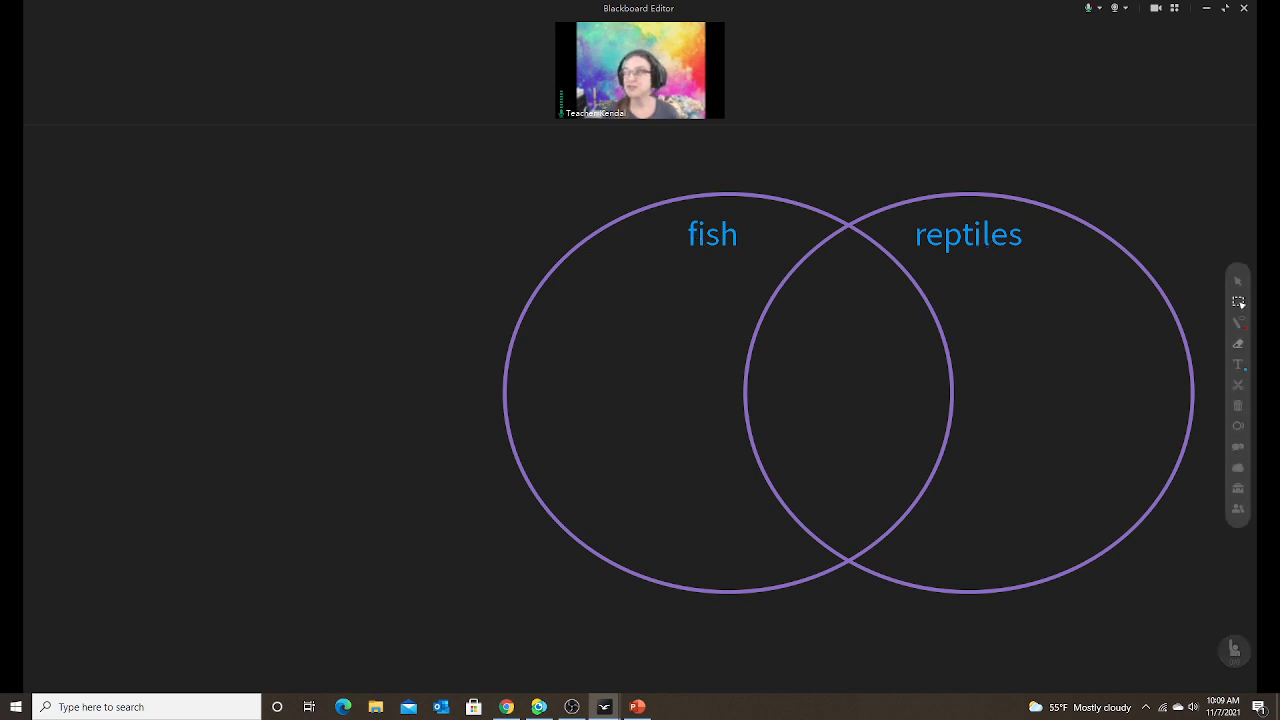
In the browser, run a Google Images search for 'scales'.
{"action": "key", "text": "alt+Tab"}
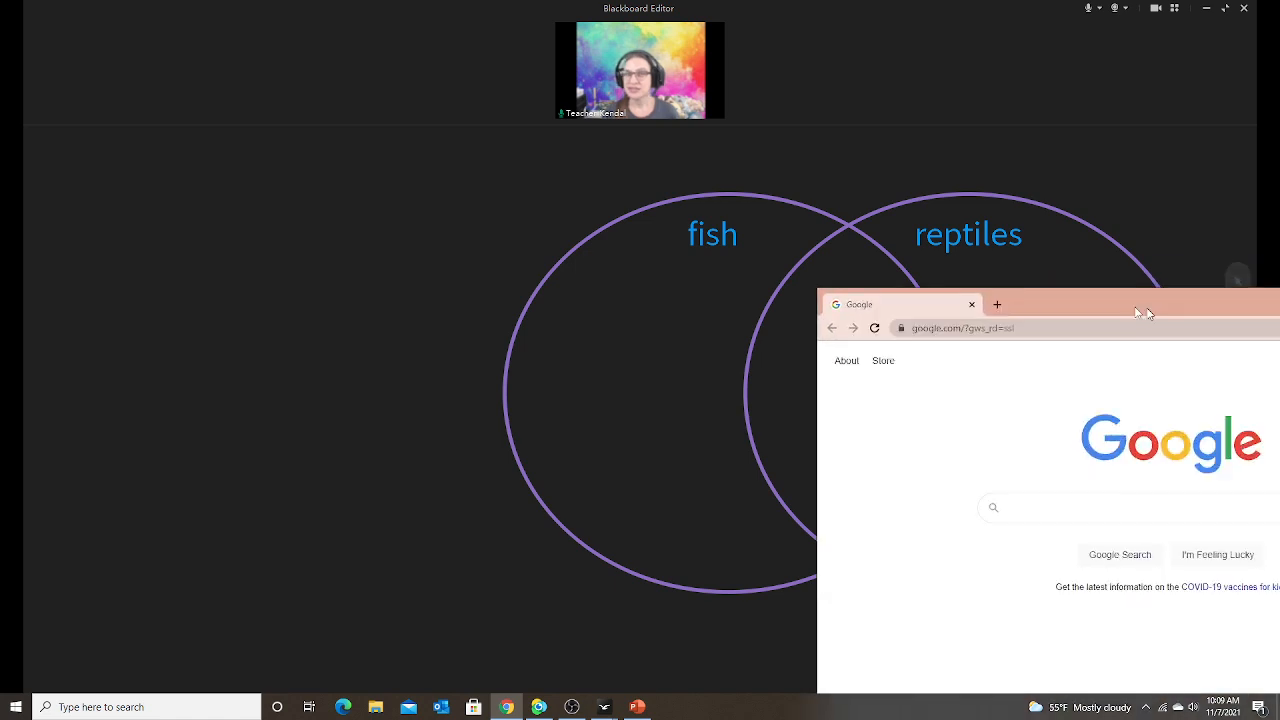
{"action": "left_click_drag", "start_coordinate": [1149, 312], "coordinate": [738, 163]}
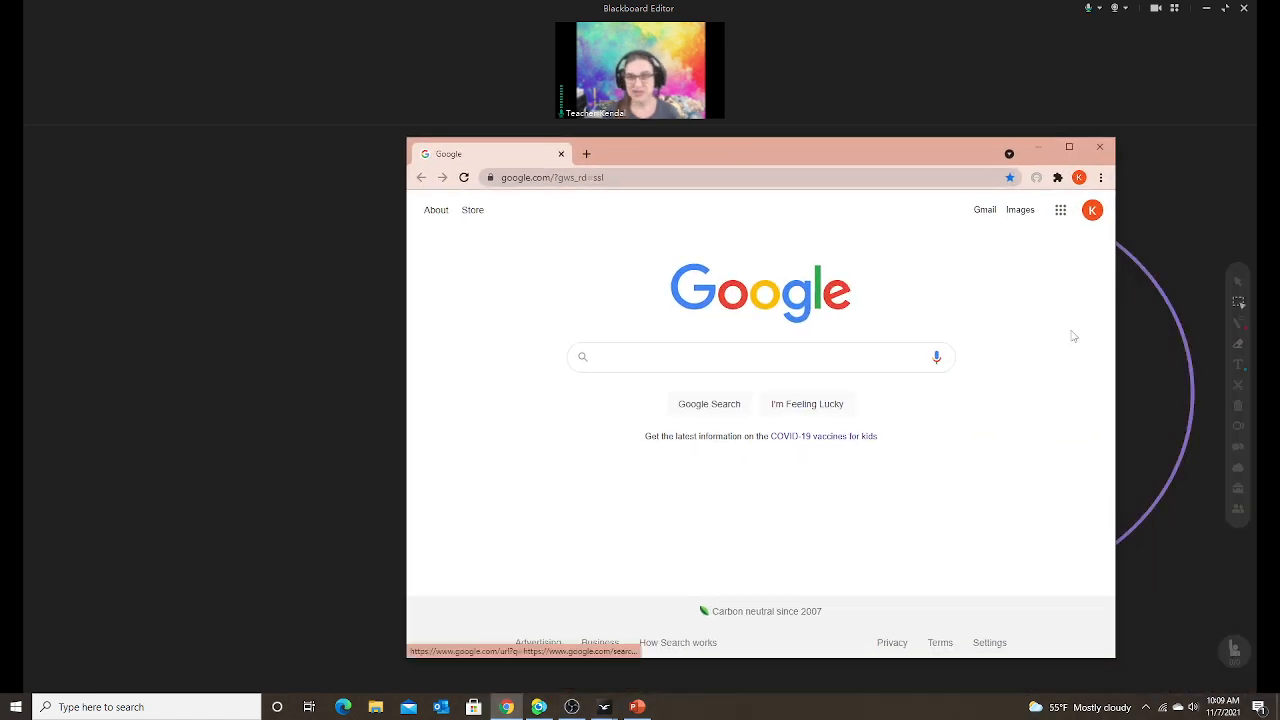
{"action": "left_click", "coordinate": [1025, 216]}
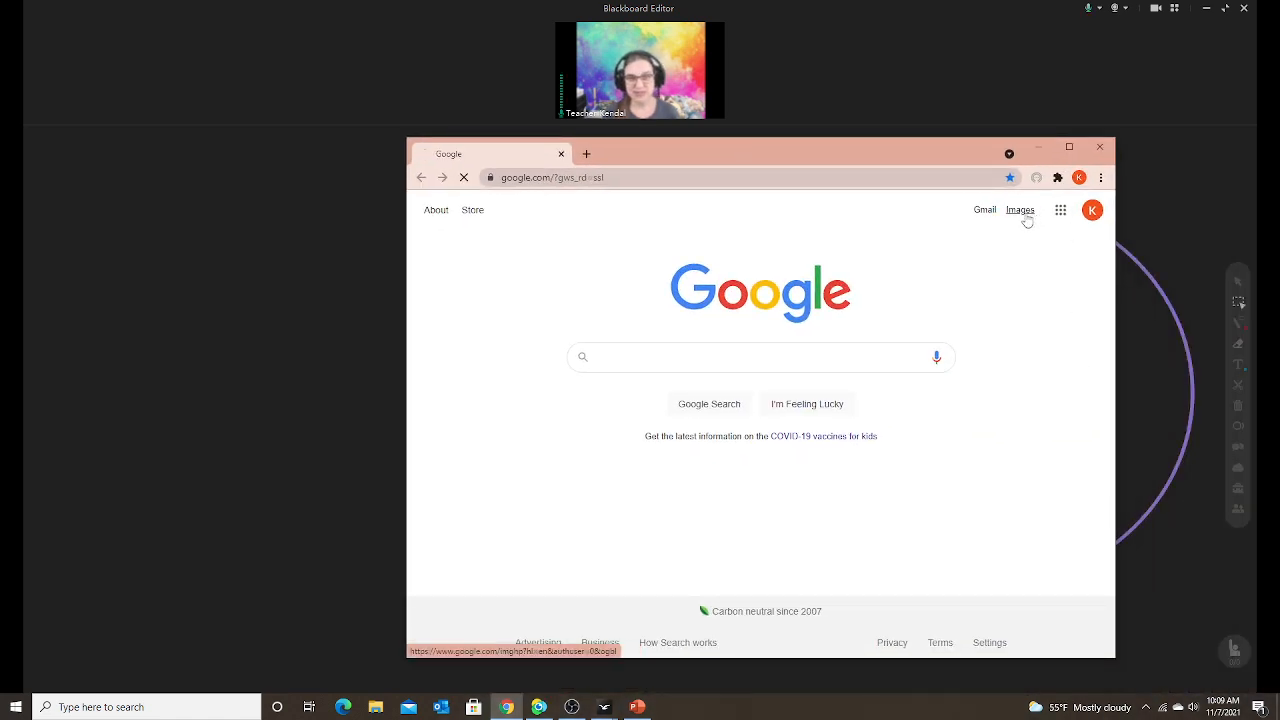
{"action": "left_click", "coordinate": [618, 360]}
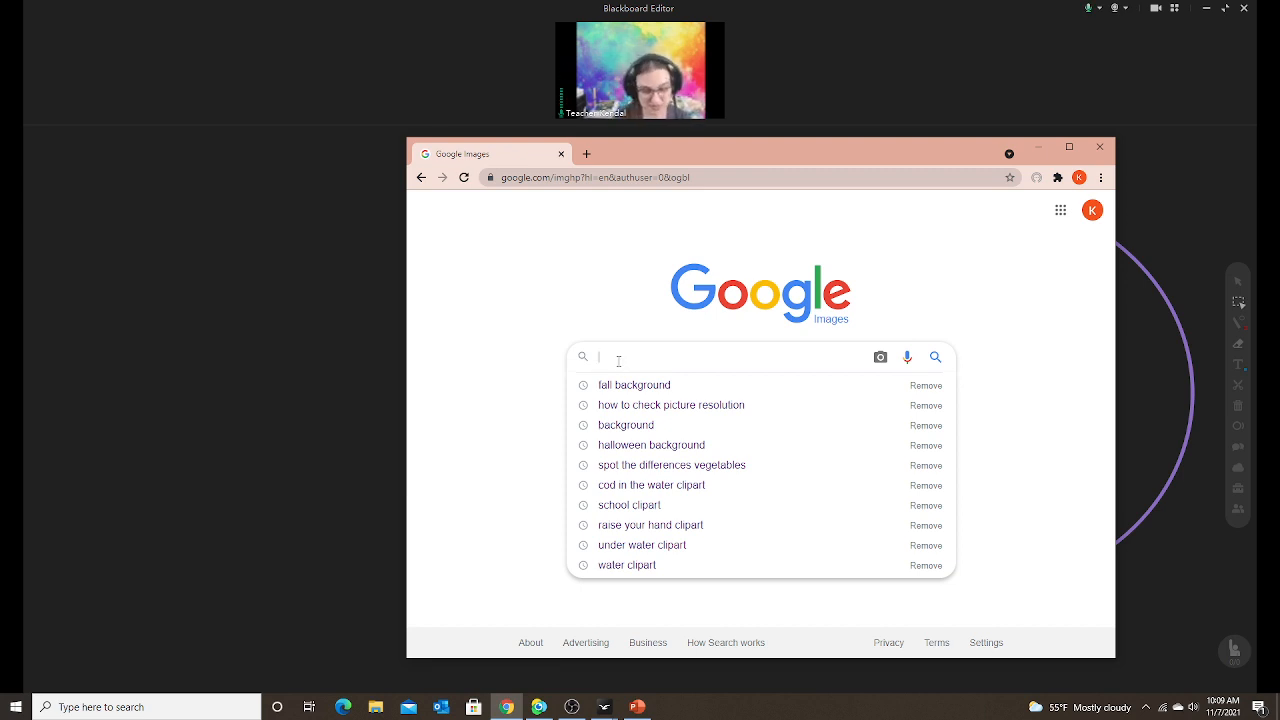
{"action": "type", "text": "sca"}
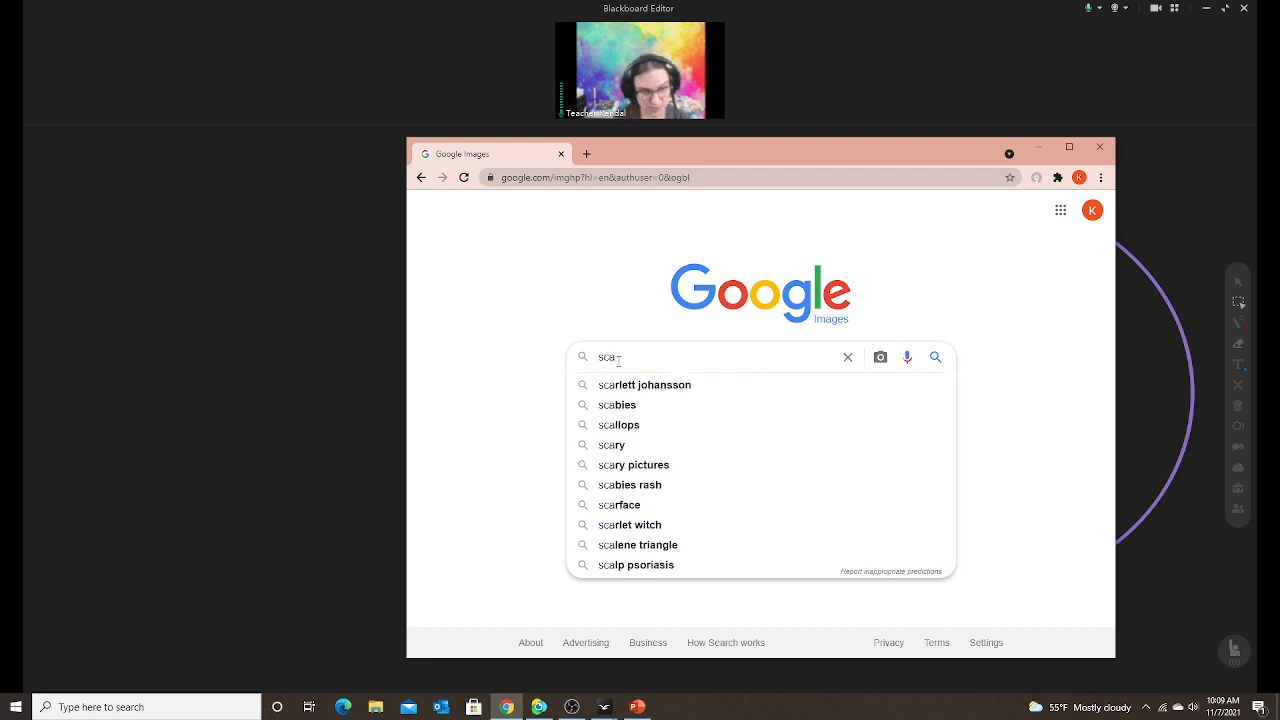
{"action": "type", "text": "les"}
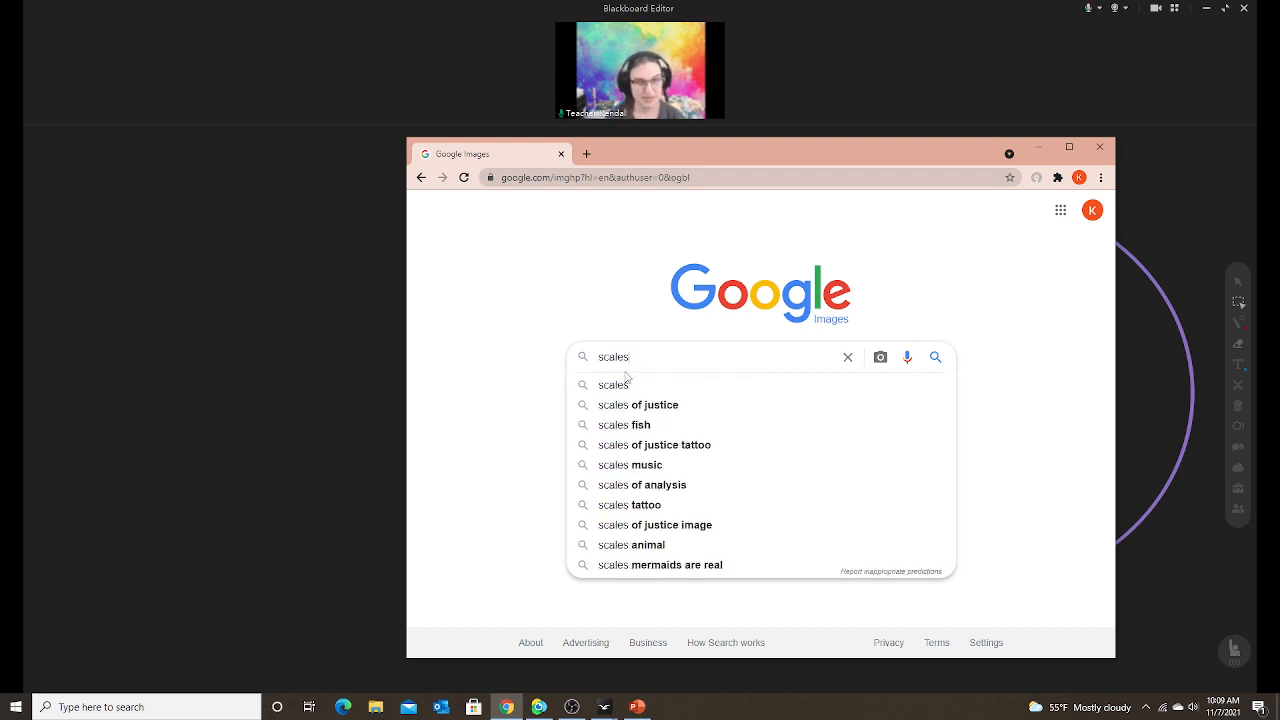
{"action": "left_click", "coordinate": [623, 388]}
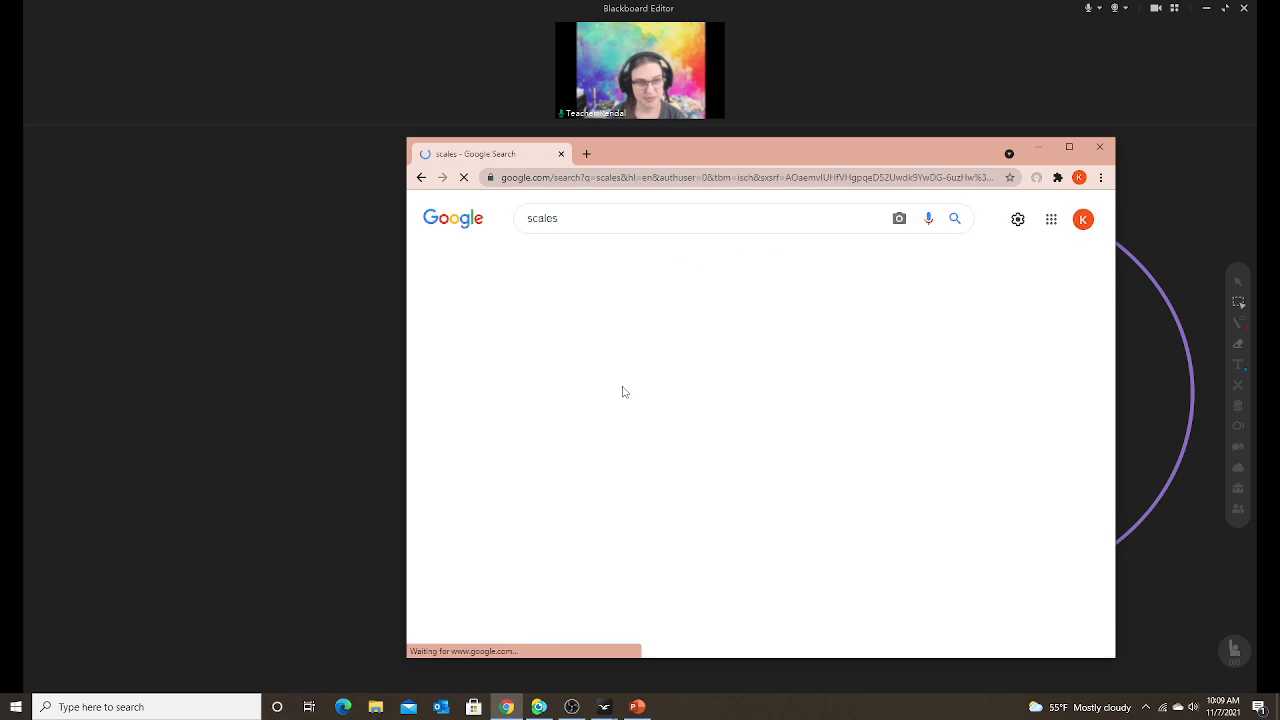
{"action": "scroll", "coordinate": [735, 540], "scroll_direction": "down", "scroll_amount": 10}
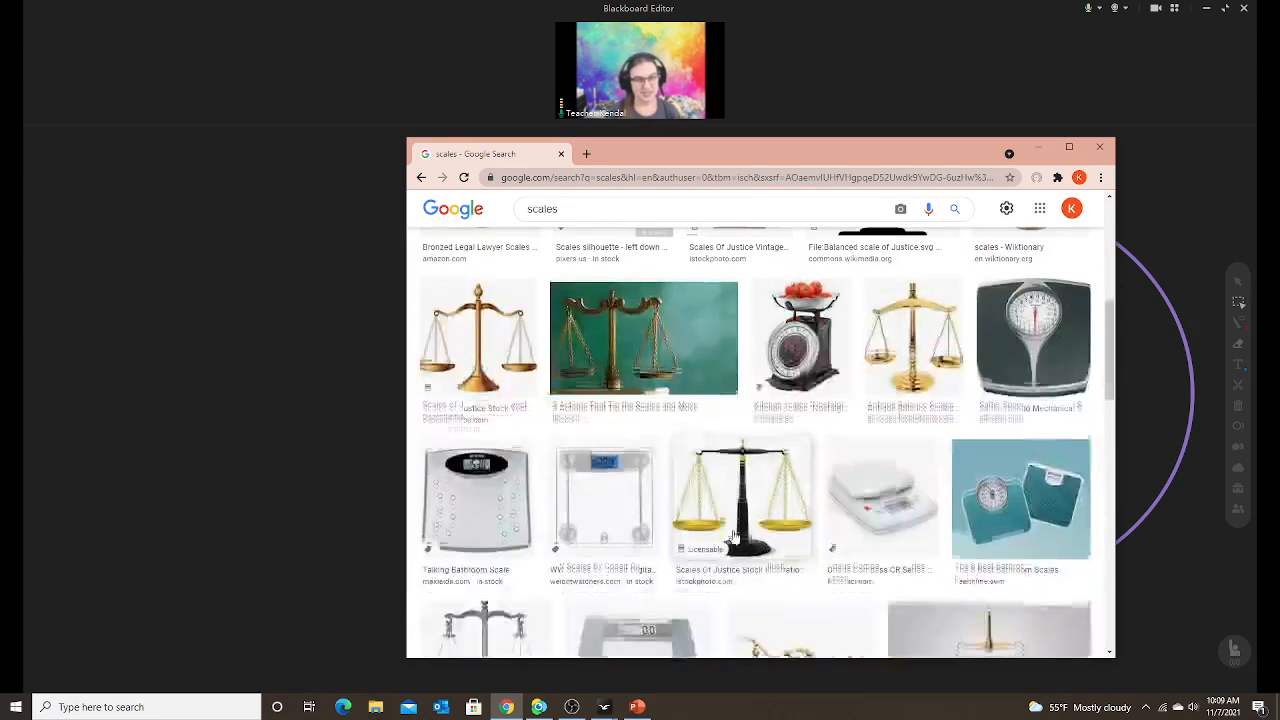
{"action": "scroll", "coordinate": [733, 537], "scroll_direction": "up", "scroll_amount": 10}
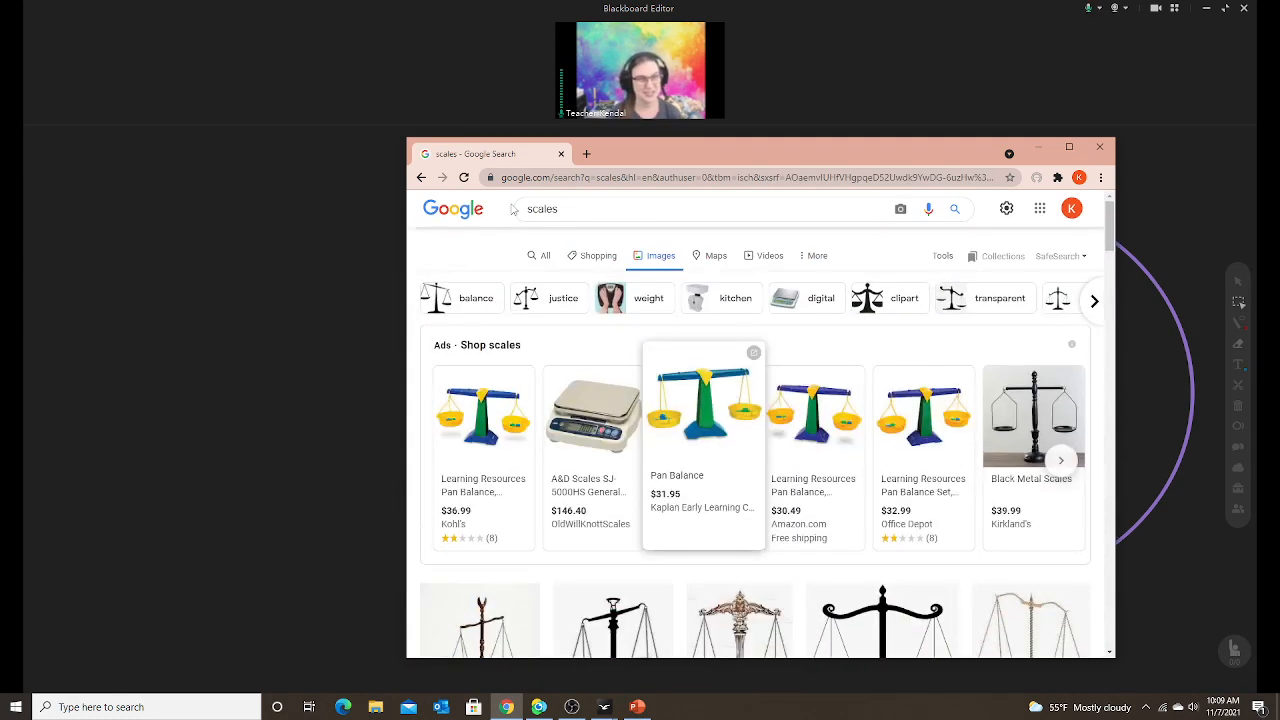
Refine the image search to 'animal scales'.
{"action": "left_click", "coordinate": [529, 218]}
{"action": "type", "text": "animal"}
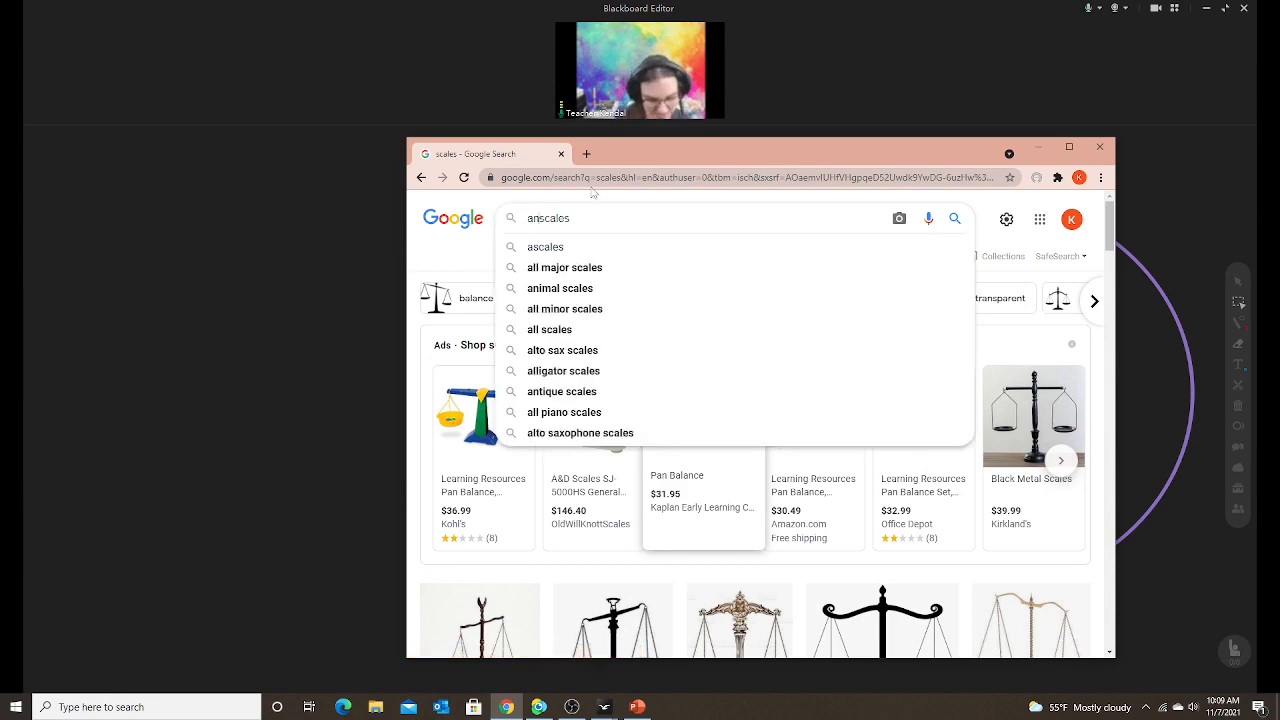
{"action": "key", "text": "Return"}
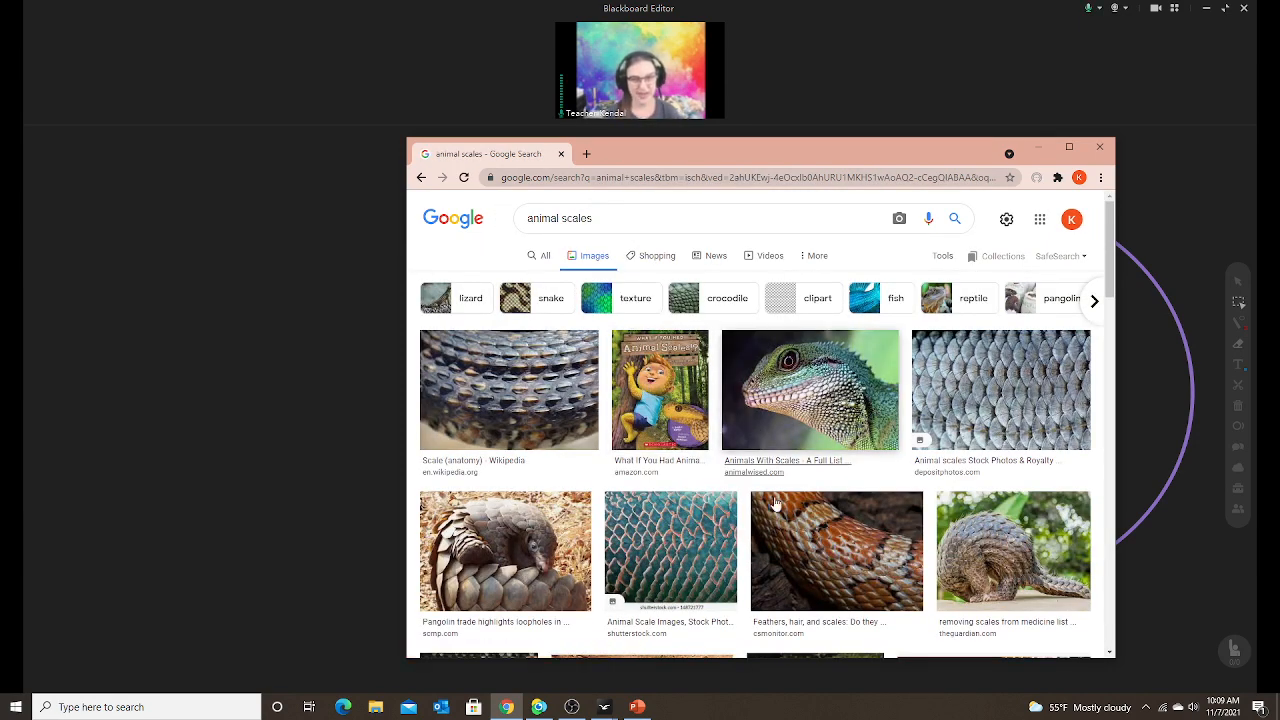
{"action": "scroll", "coordinate": [860, 432], "scroll_direction": "down", "scroll_amount": 3}
{"action": "scroll", "coordinate": [856, 440], "scroll_direction": "up", "scroll_amount": 5}
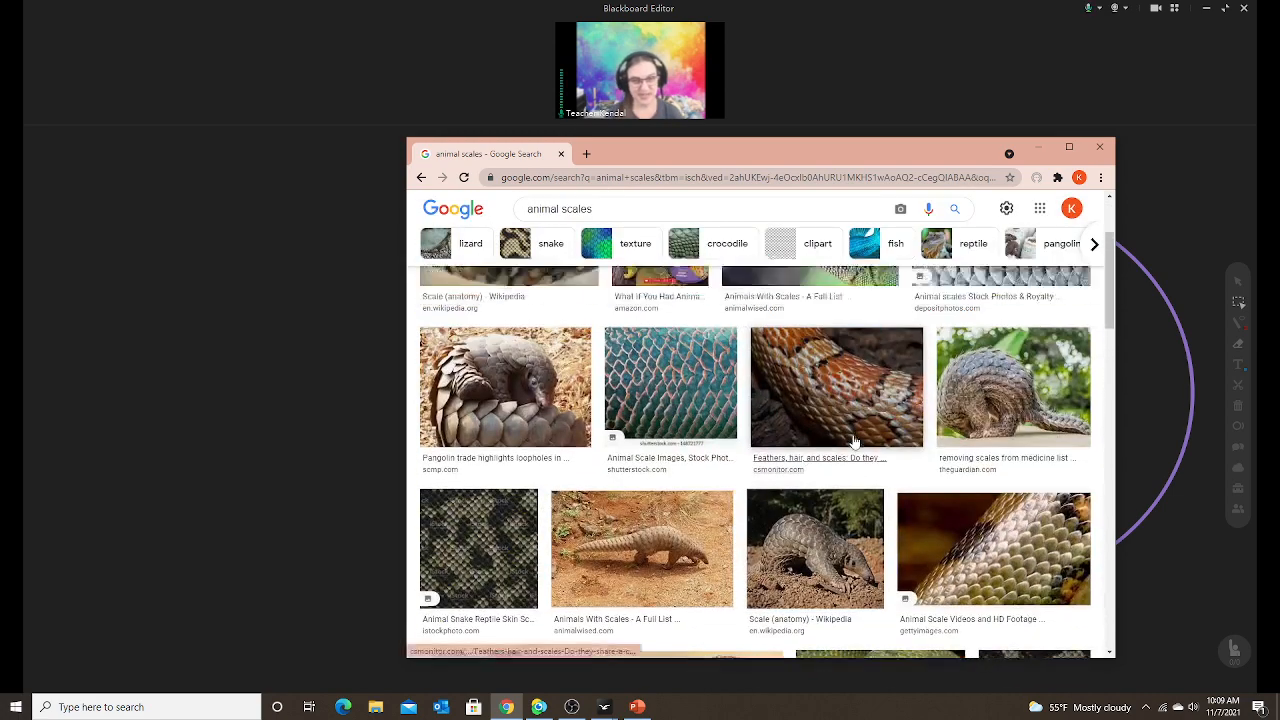
Copy the grey fish-scales photo and return to the Venn diagram whiteboard.
{"action": "left_click", "coordinate": [997, 412]}
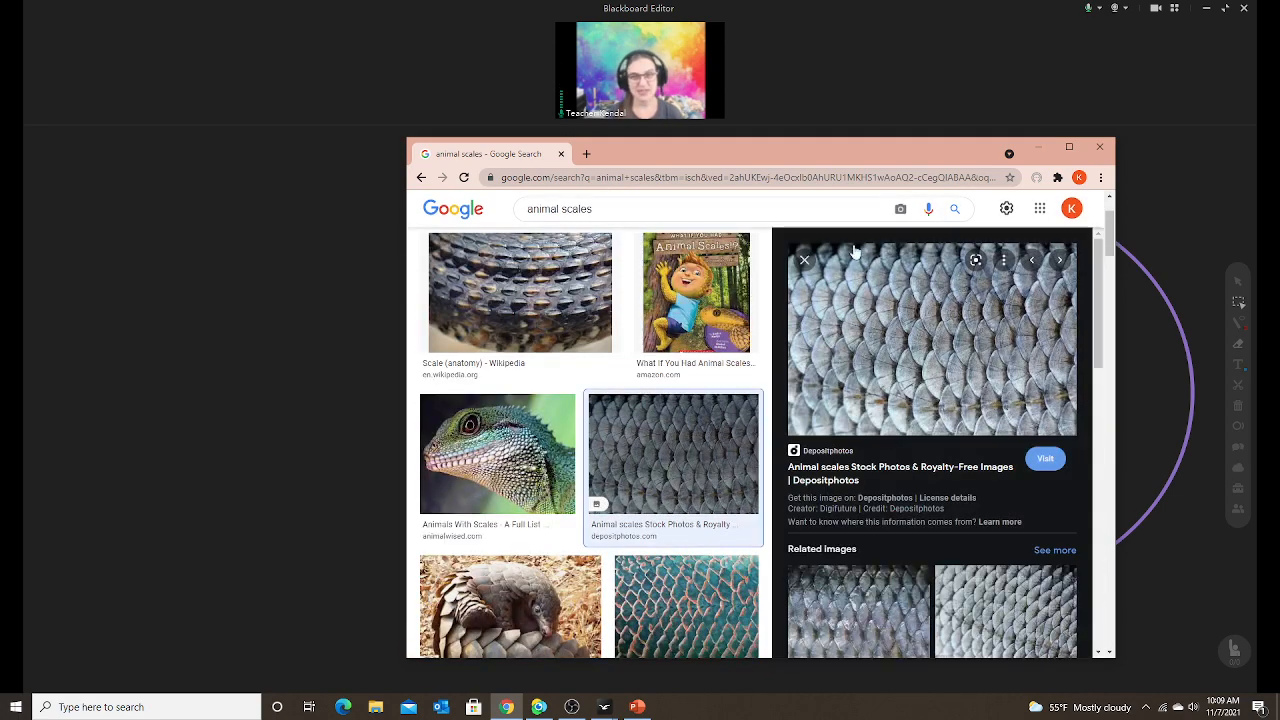
{"action": "left_click_drag", "start_coordinate": [867, 148], "coordinate": [1014, 119]}
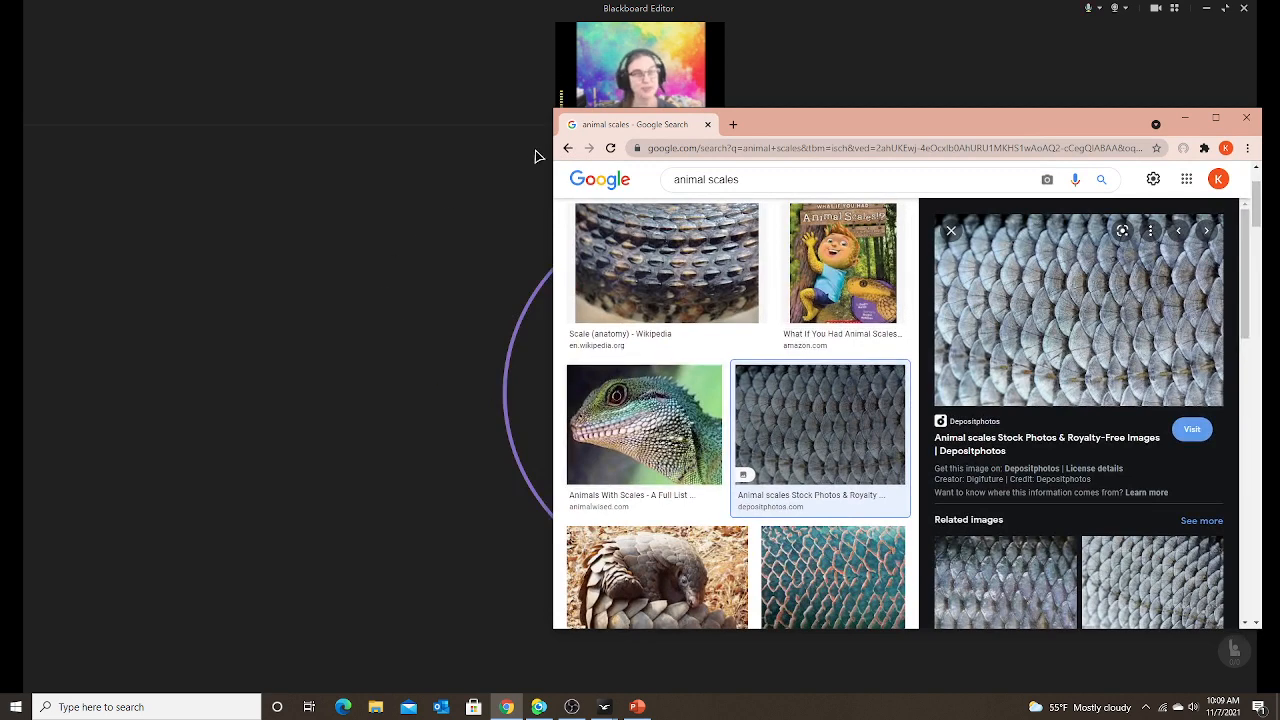
{"action": "left_click_drag", "start_coordinate": [846, 129], "coordinate": [853, 141]}
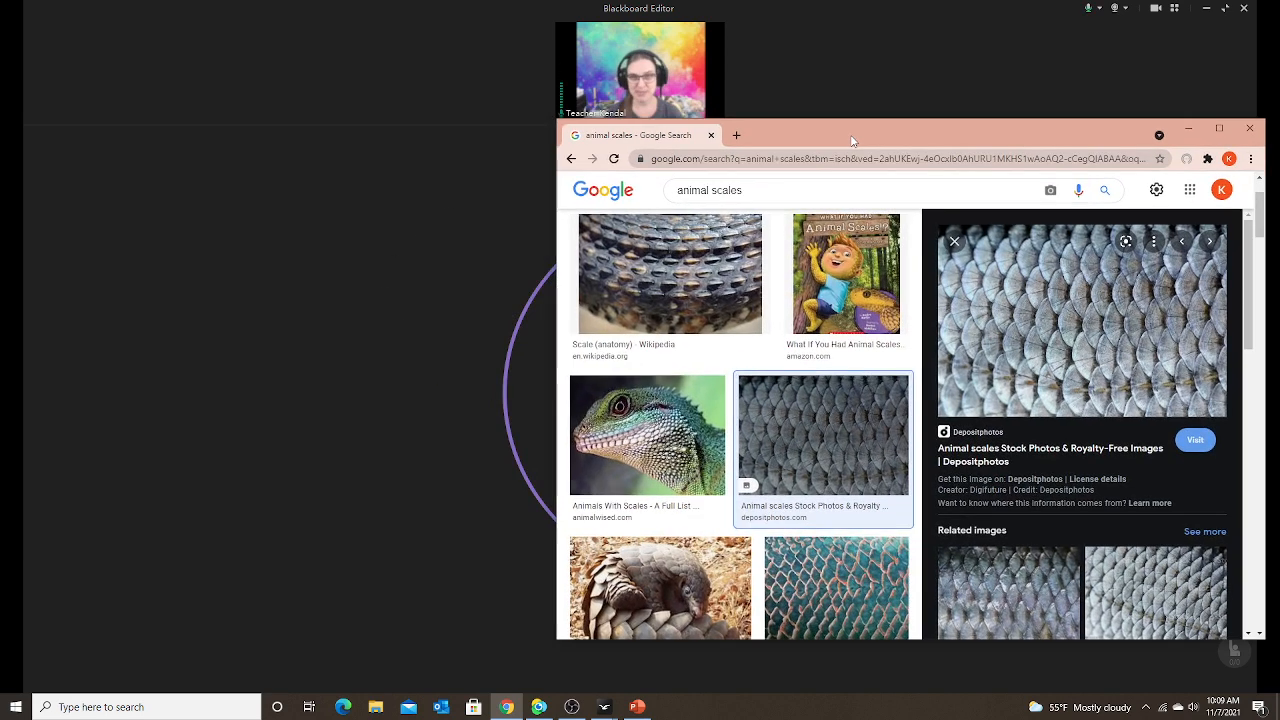
{"action": "right_click", "coordinate": [1082, 345]}
{"action": "left_click", "coordinate": [1140, 517]}
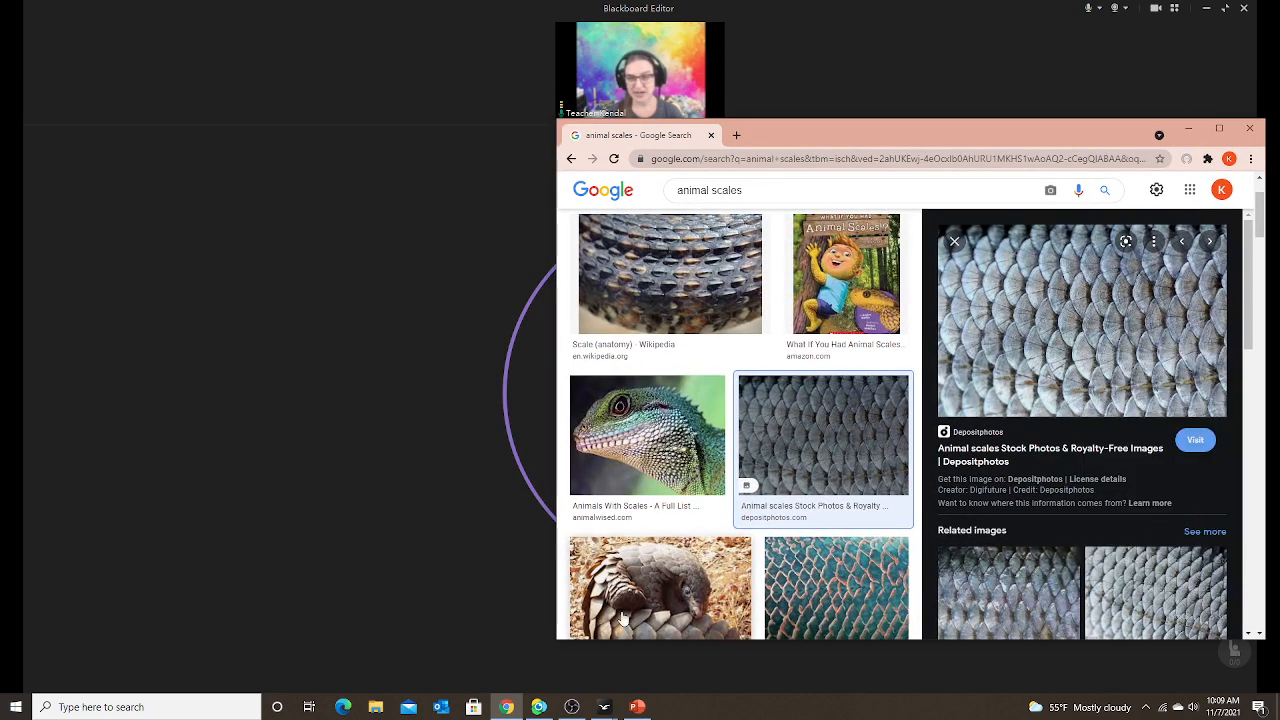
{"action": "left_click", "coordinate": [238, 376]}
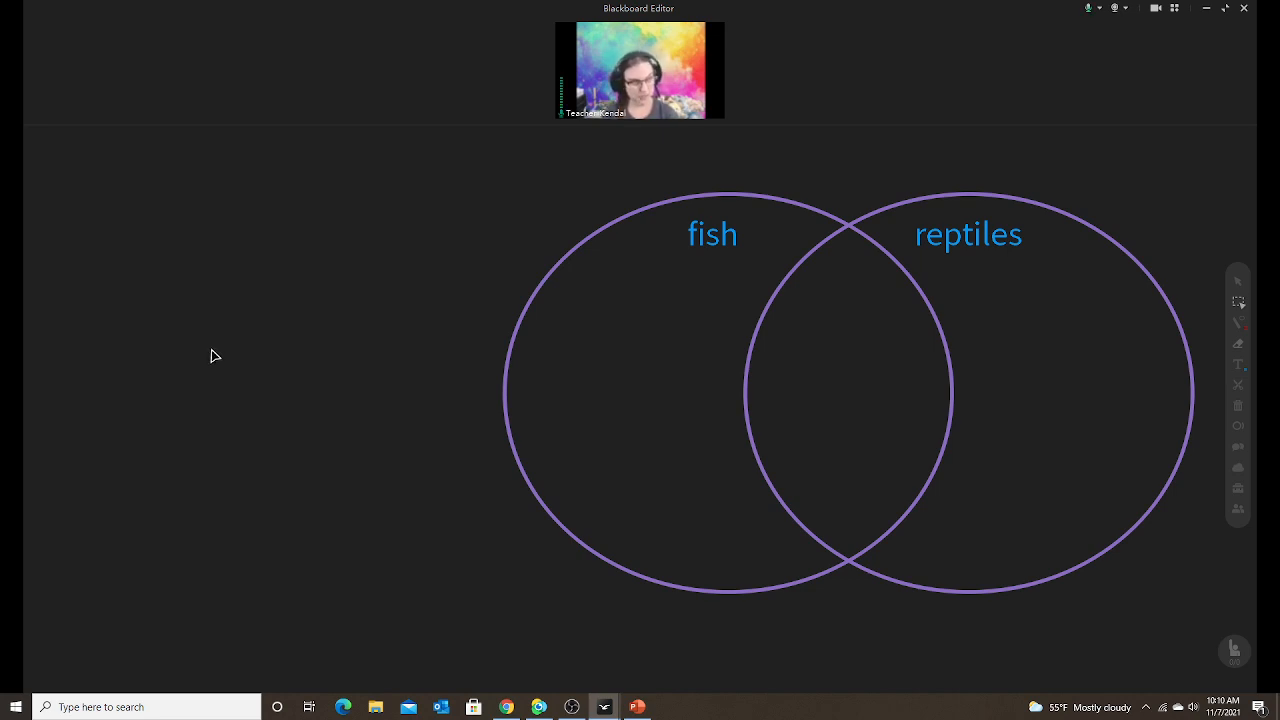
Paste the fish-scales photo and shrink it to a small thumbnail upper left of the fish circle.
{"action": "key", "text": "ctrl+v"}
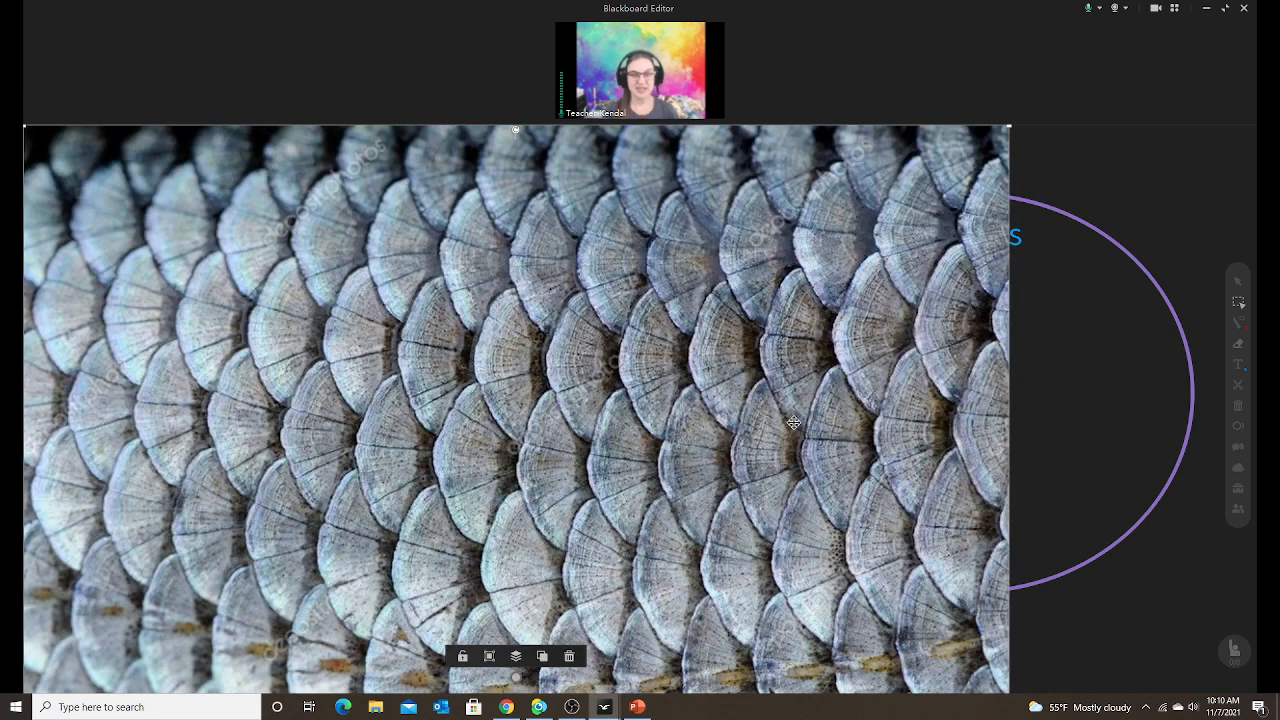
{"action": "left_click_drag", "start_coordinate": [812, 404], "coordinate": [936, 407]}
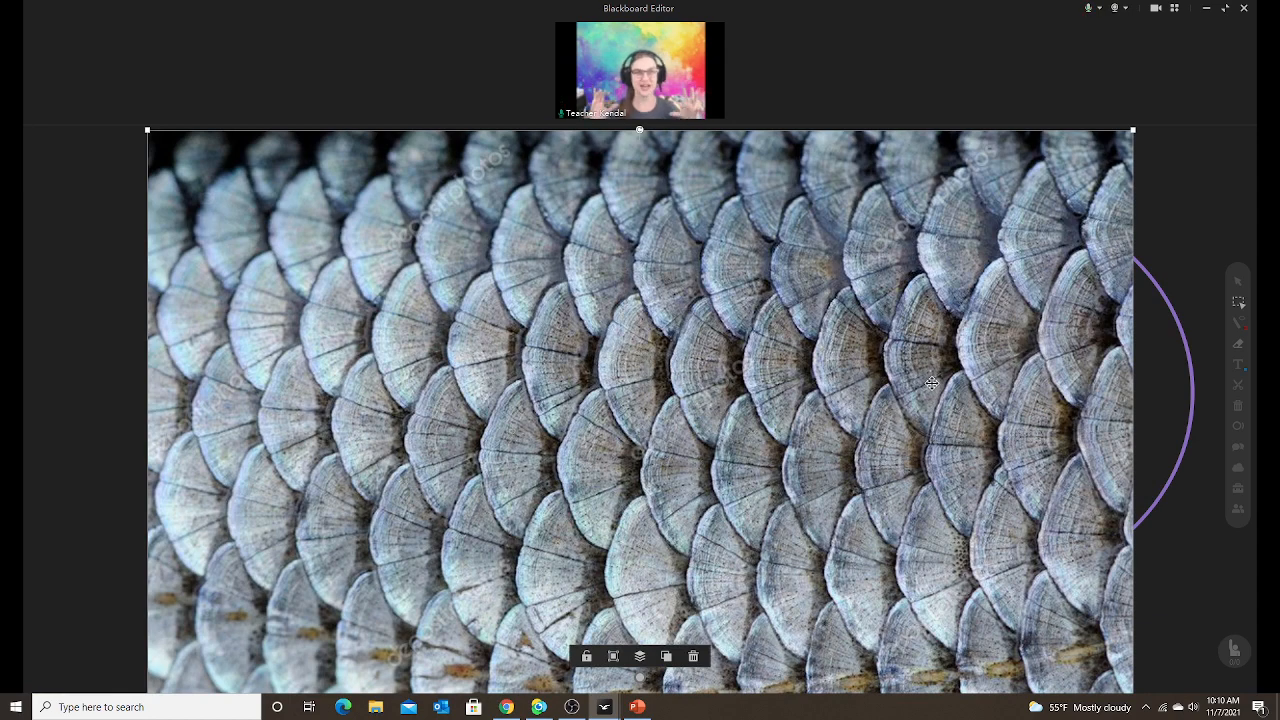
{"action": "left_click_drag", "start_coordinate": [879, 306], "coordinate": [849, 373]}
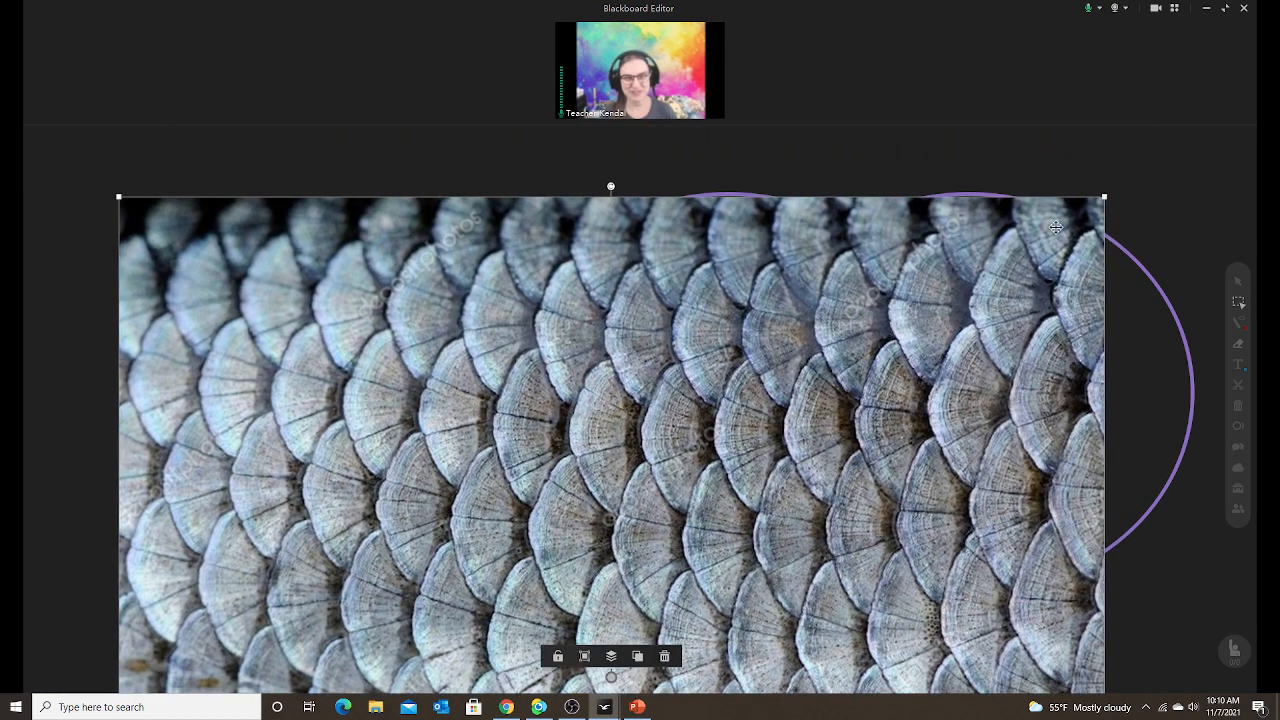
{"action": "left_click_drag", "start_coordinate": [1107, 194], "coordinate": [556, 232]}
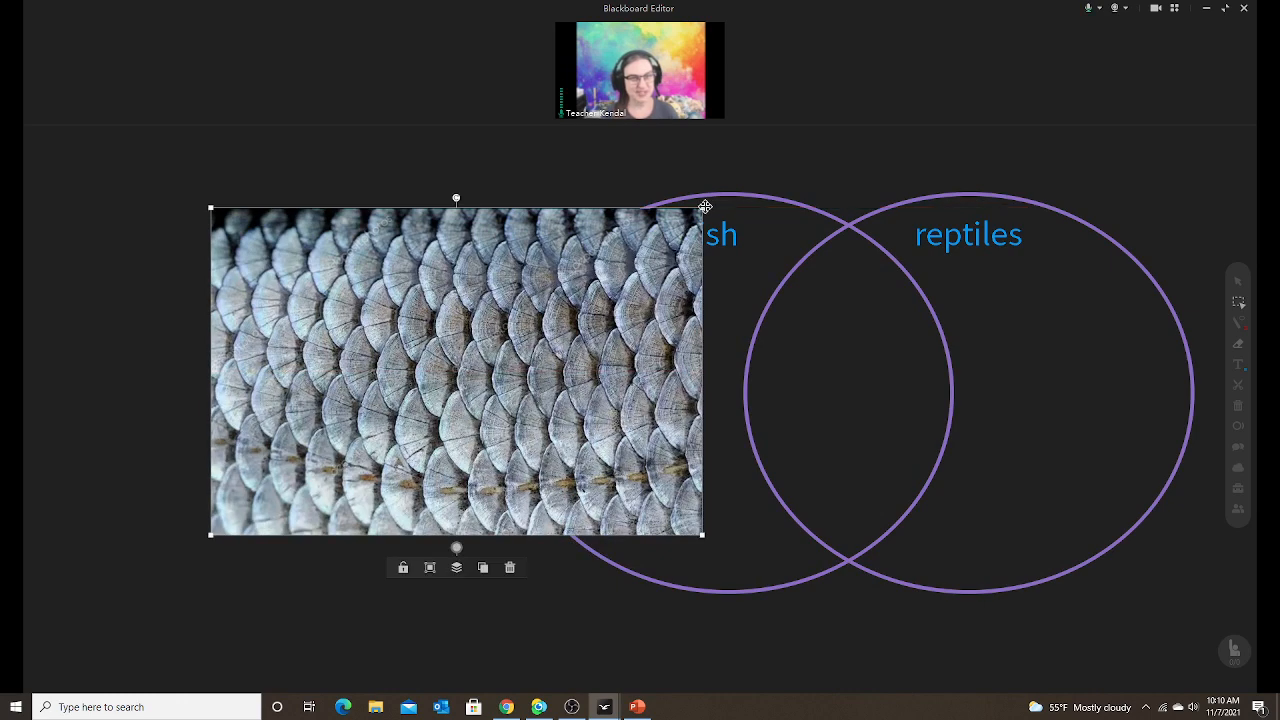
{"action": "left_click_drag", "start_coordinate": [701, 209], "coordinate": [372, 430]}
{"action": "left_click_drag", "start_coordinate": [277, 490], "coordinate": [289, 262]}
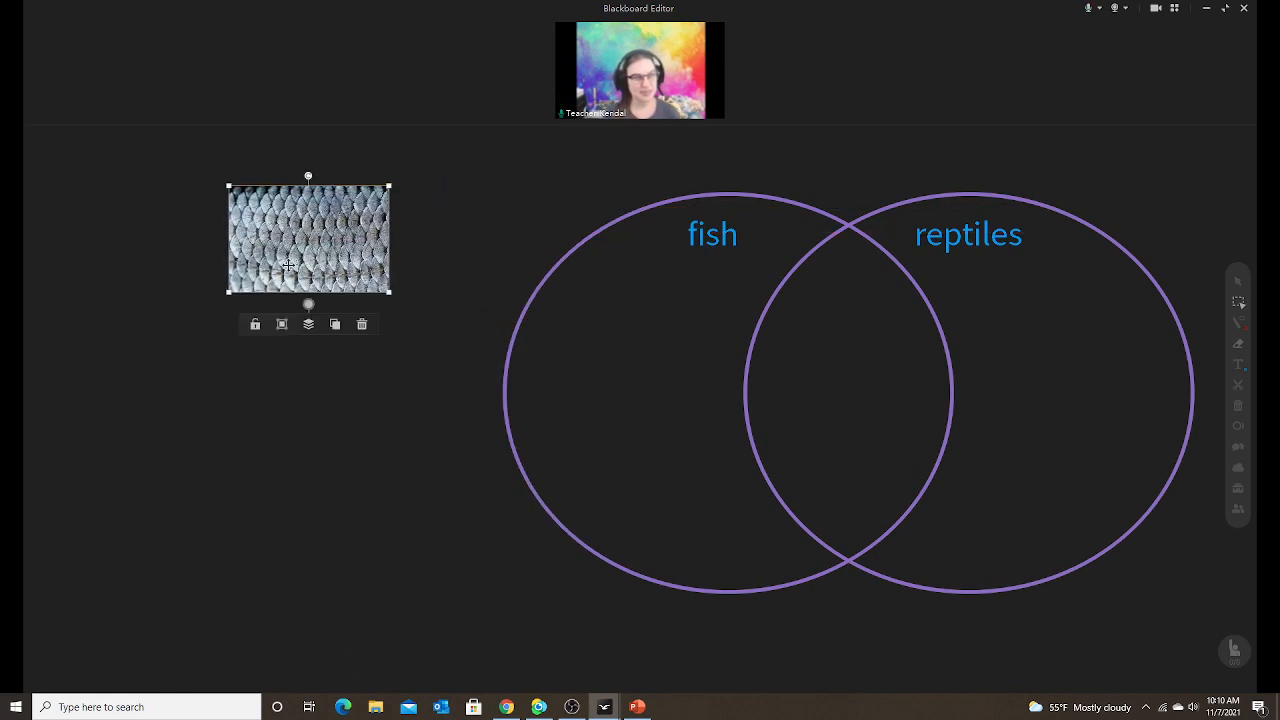
Minimize PowerPoint and bring the Google Images 'animal scales' results back in front.
{"action": "left_click", "coordinate": [638, 707]}
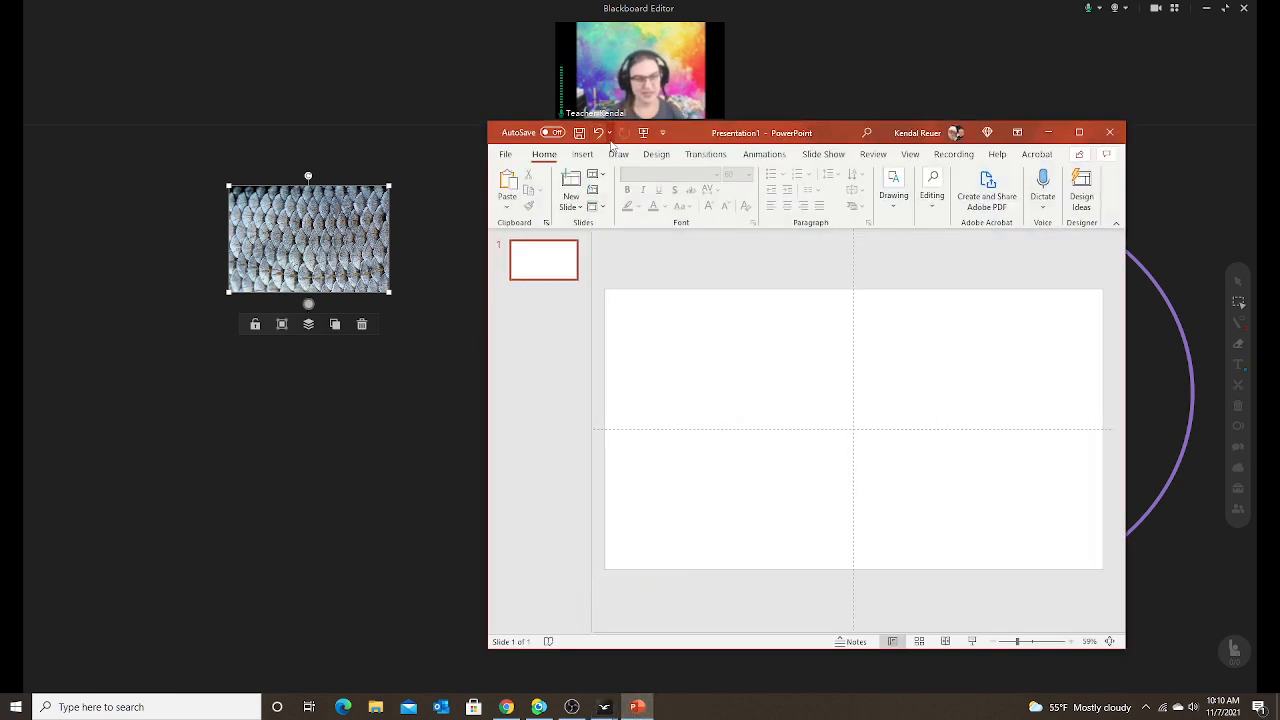
{"action": "left_click", "coordinate": [1047, 132]}
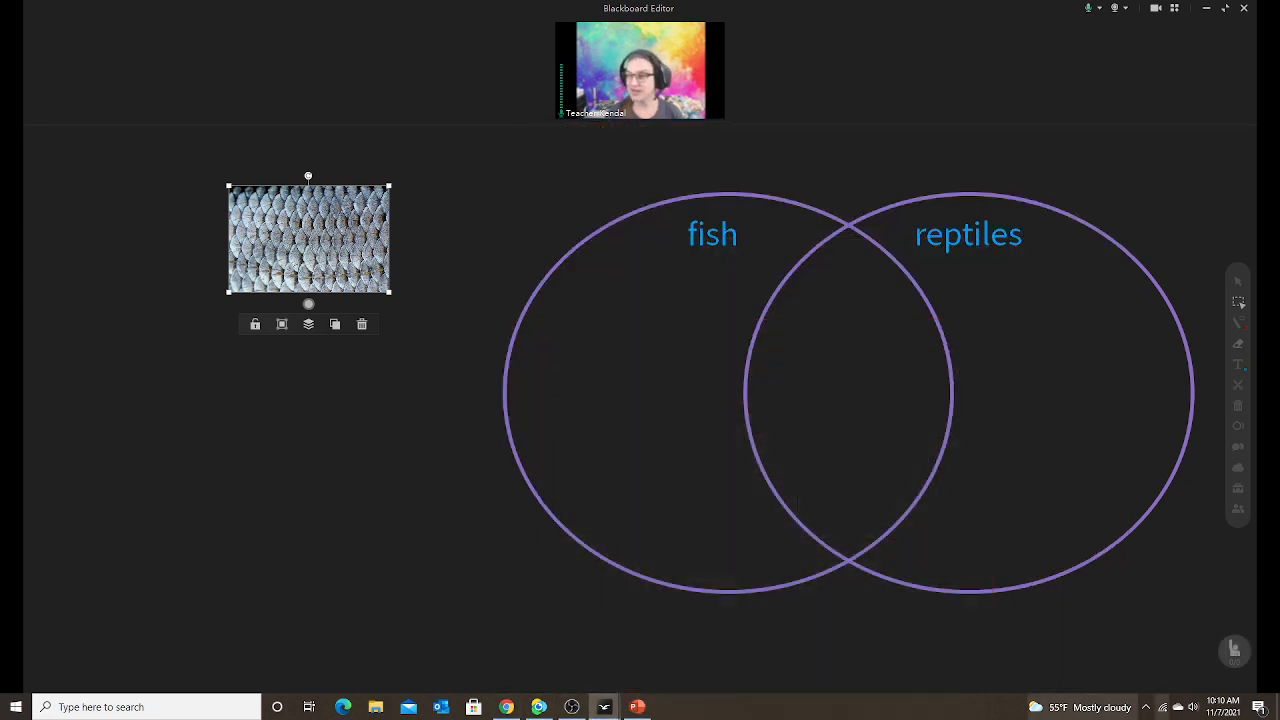
{"action": "left_click", "coordinate": [506, 707]}
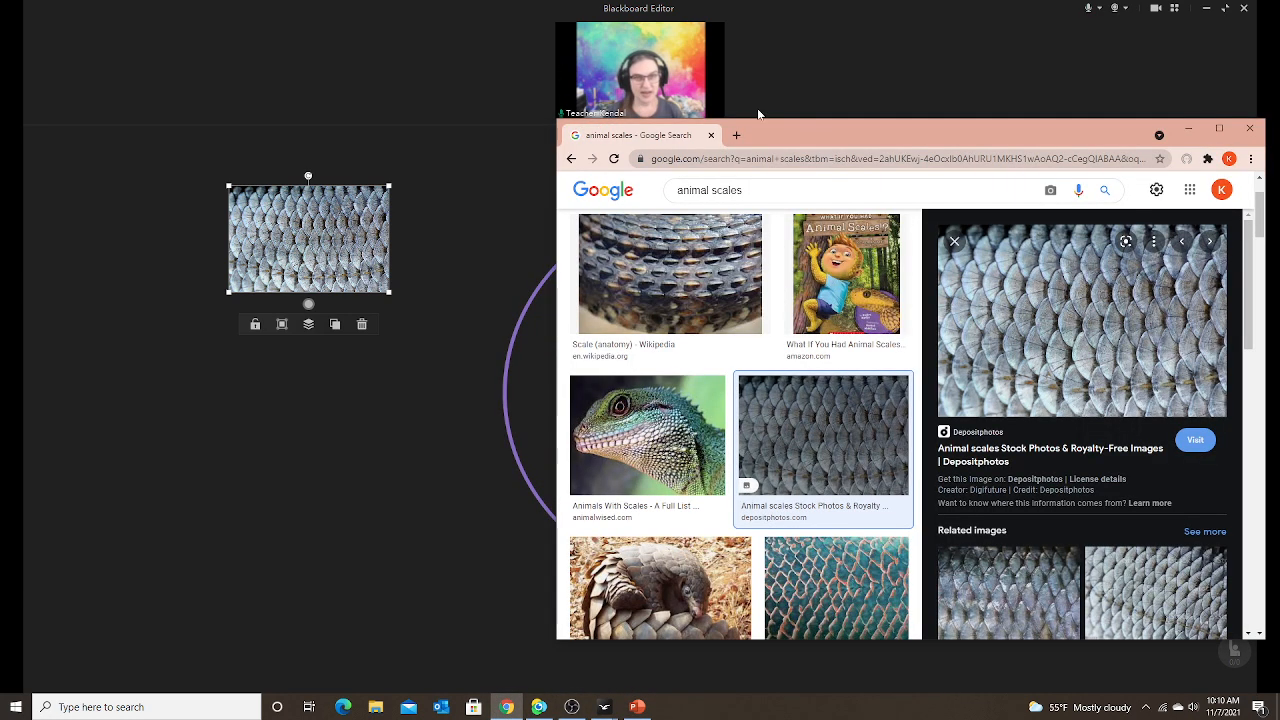
{"action": "left_click", "coordinate": [753, 190]}
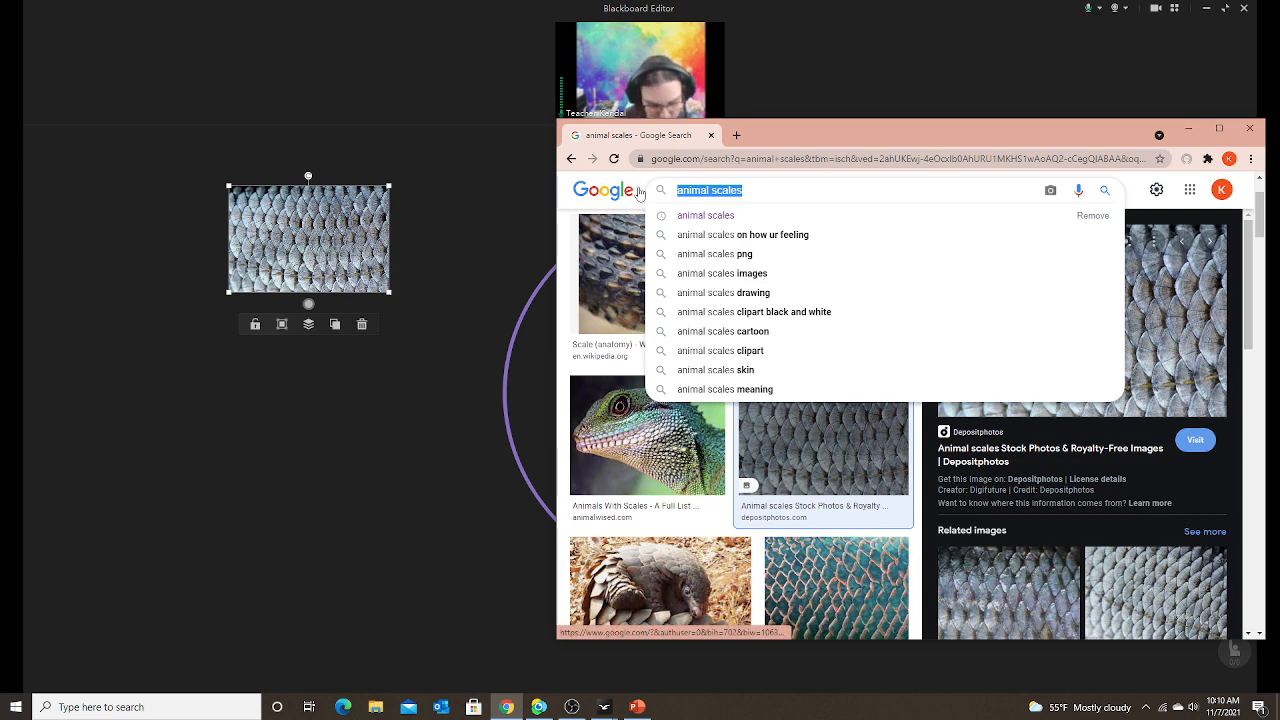
Search Google Images for 'fins' and scroll through the results.
{"action": "type", "text": "fins"}
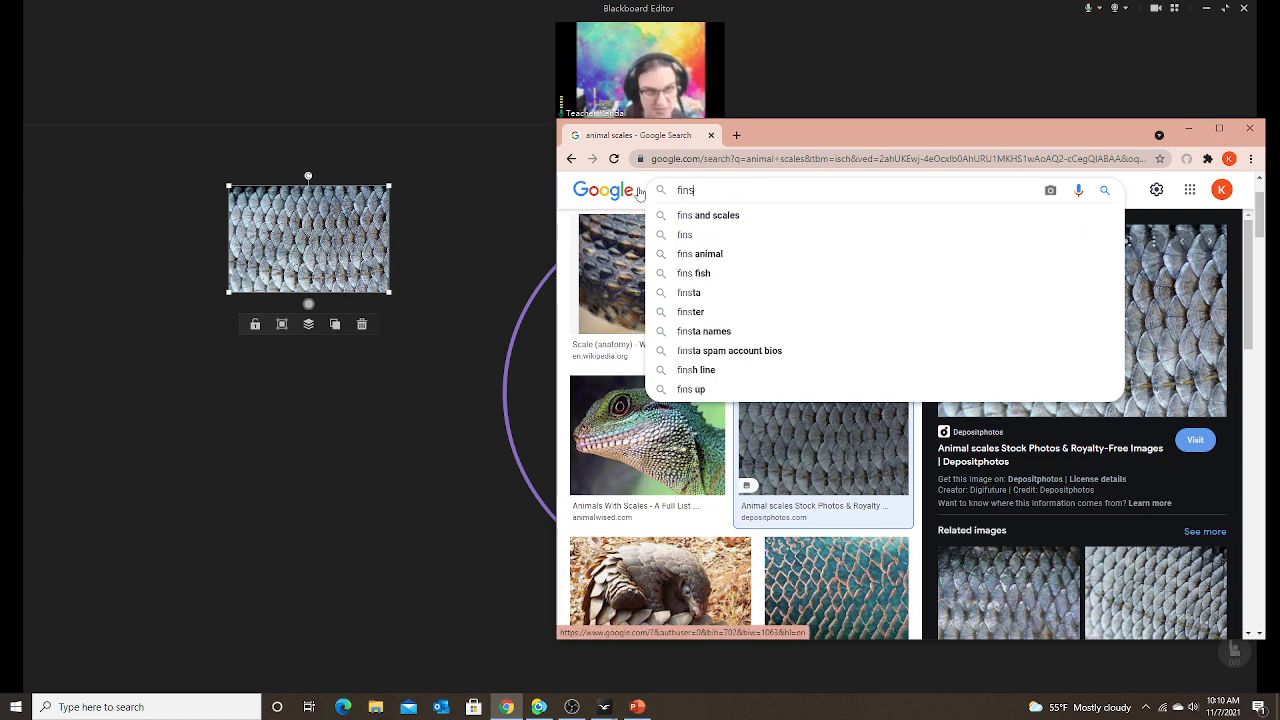
{"action": "key", "text": "Return"}
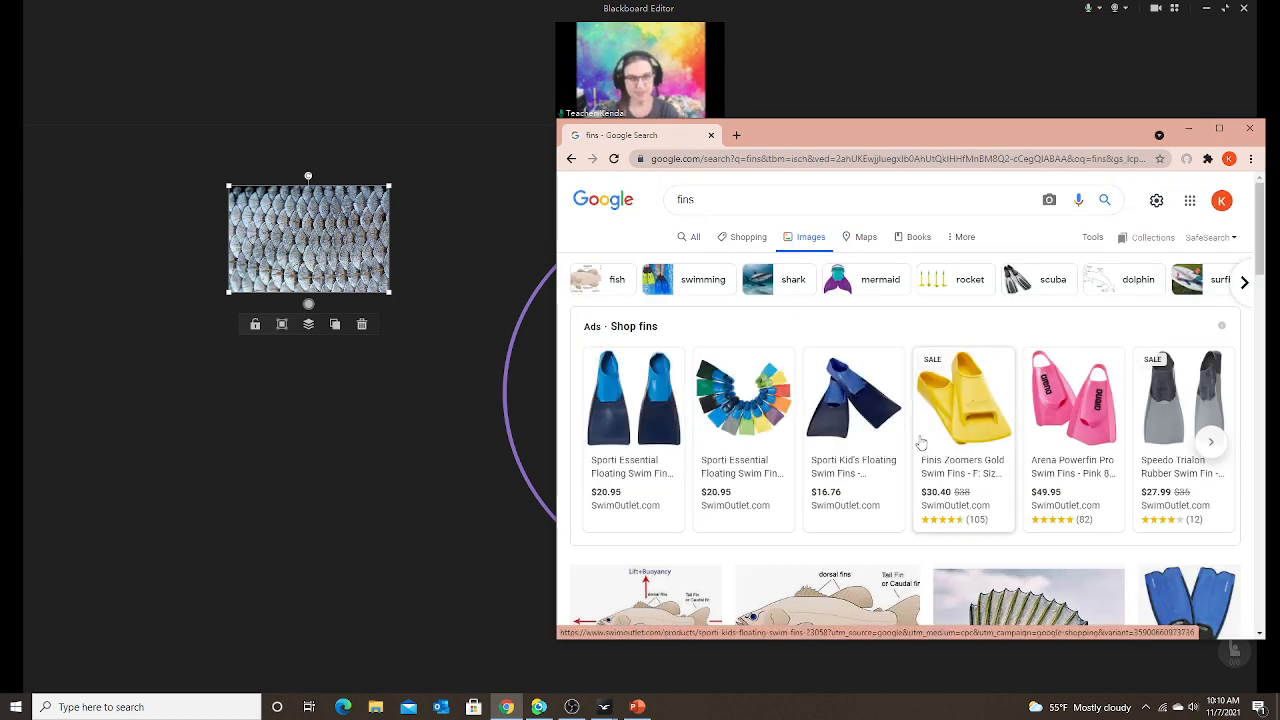
{"action": "scroll", "coordinate": [920, 440], "scroll_direction": "down", "scroll_amount": 2}
{"action": "scroll", "coordinate": [920, 440], "scroll_direction": "down", "scroll_amount": 3}
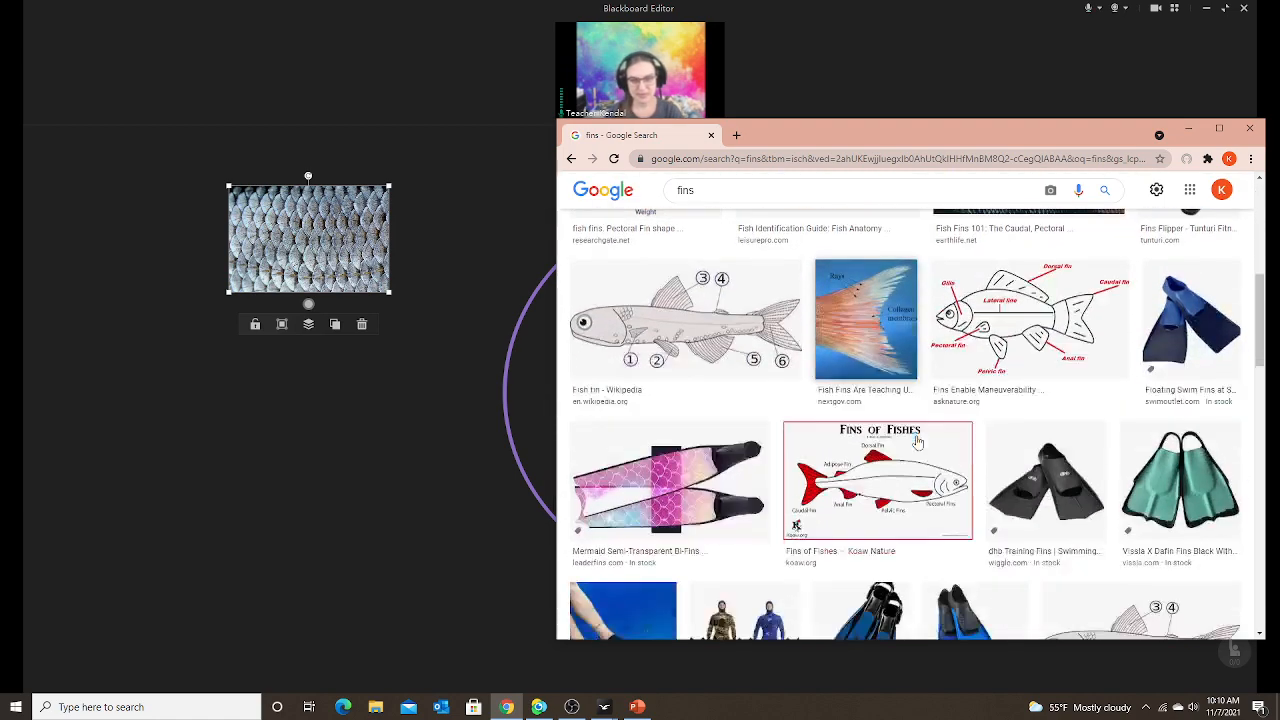
{"action": "scroll", "coordinate": [918, 441], "scroll_direction": "down", "scroll_amount": 3}
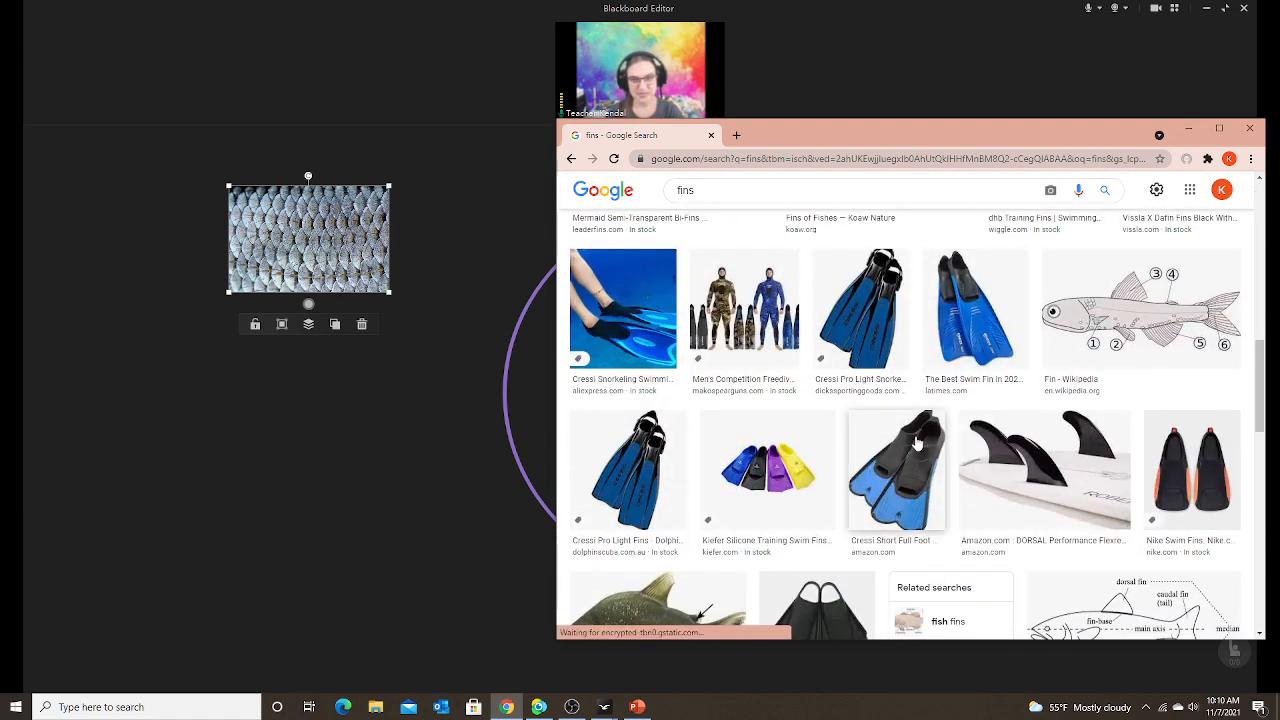
{"action": "scroll", "coordinate": [914, 441], "scroll_direction": "up", "scroll_amount": 4}
{"action": "scroll", "coordinate": [914, 441], "scroll_direction": "up", "scroll_amount": 3}
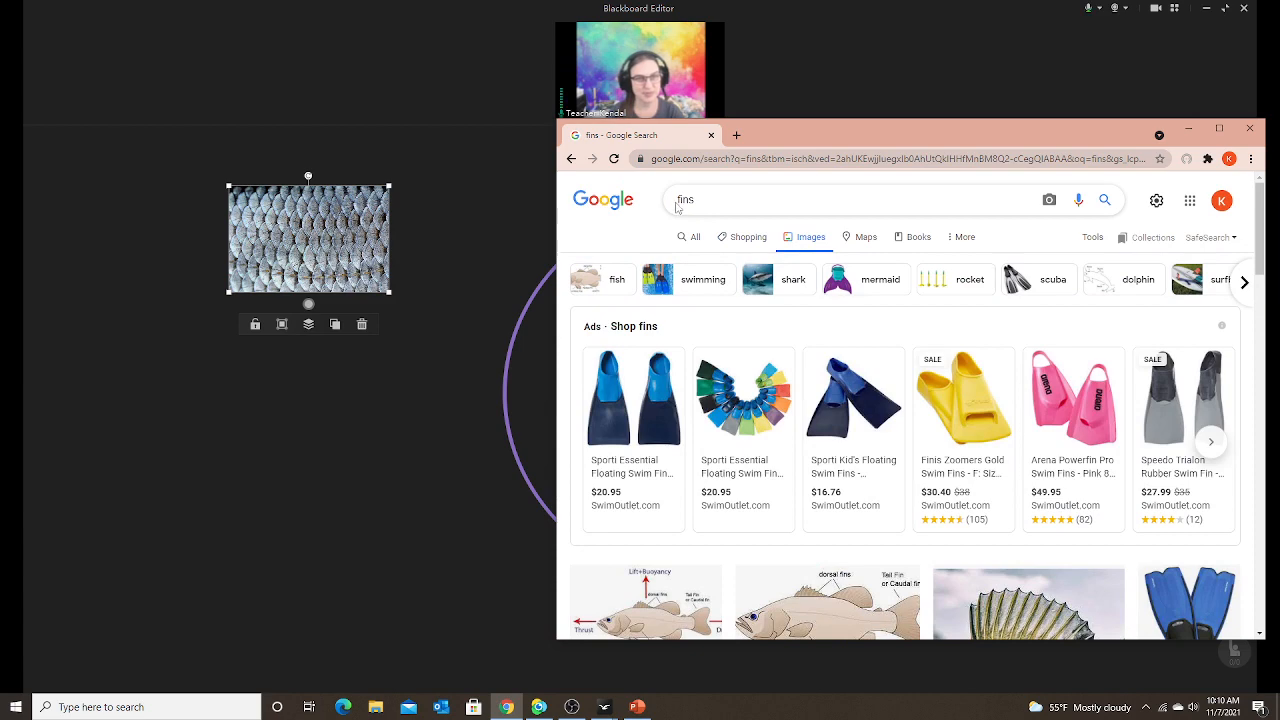
Refine the search to 'fish fins clipart' and right-click the red cartoon fish image.
{"action": "left_click", "coordinate": [677, 206]}
{"action": "type", "text": "fis"}
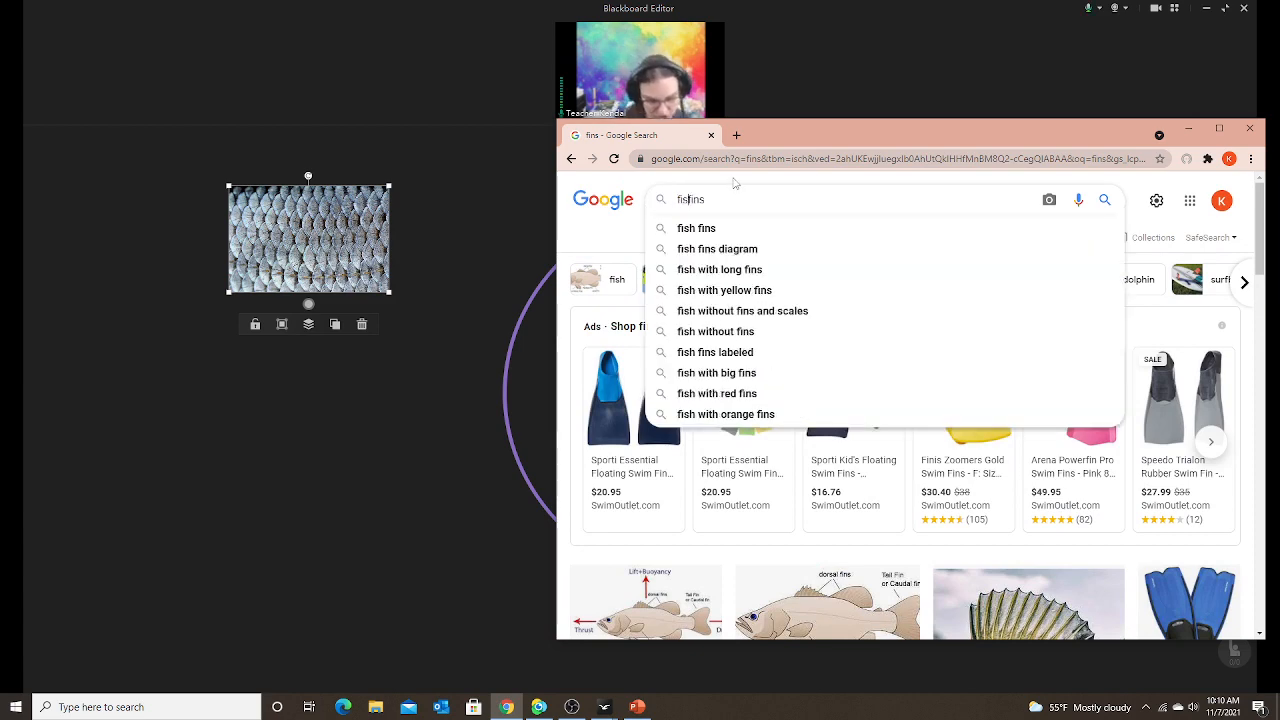
{"action": "type", "text": "h"}
{"action": "key", "text": "Return"}
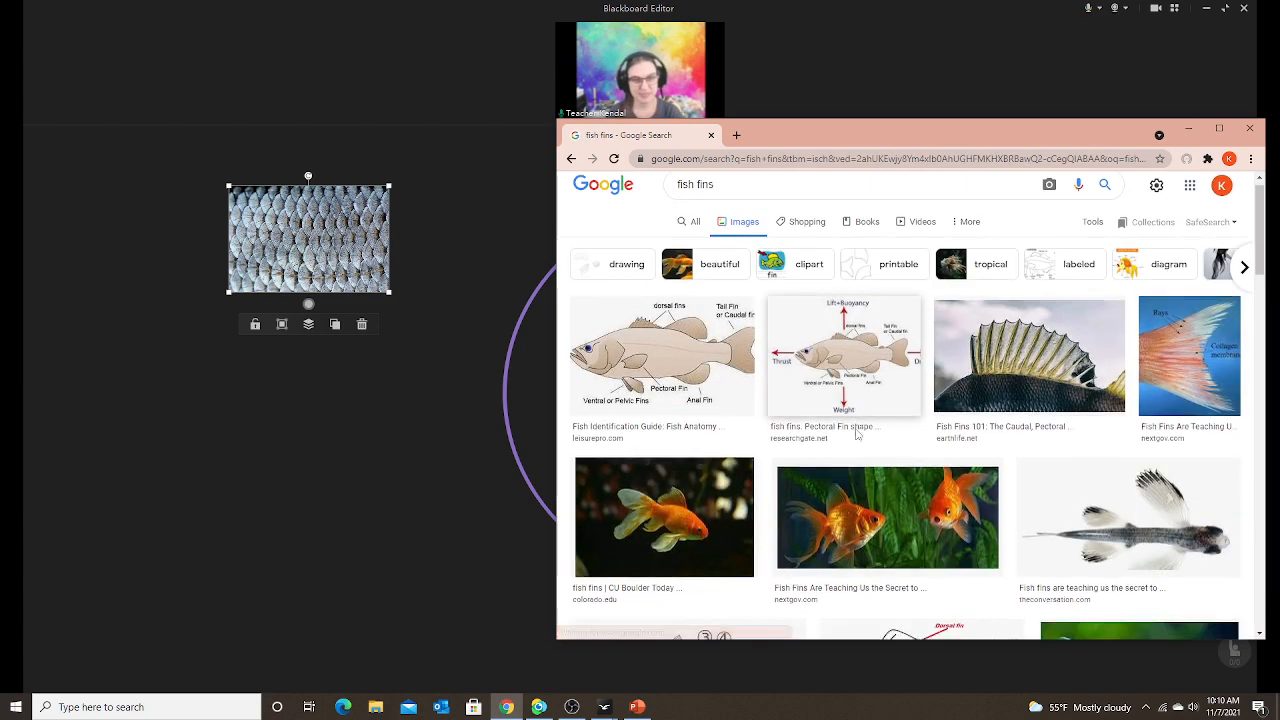
{"action": "scroll", "coordinate": [856, 433], "scroll_direction": "down", "scroll_amount": 5}
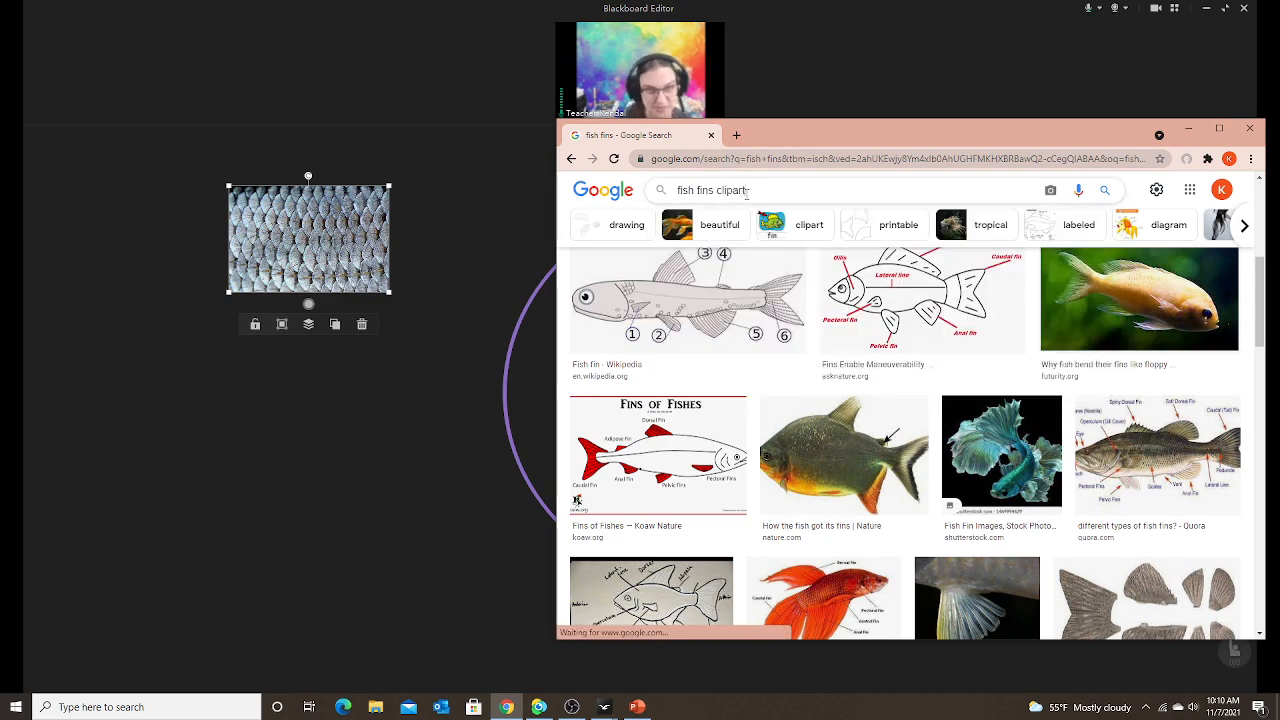
{"action": "type", "text": "clipart"}
{"action": "key", "text": "Return"}
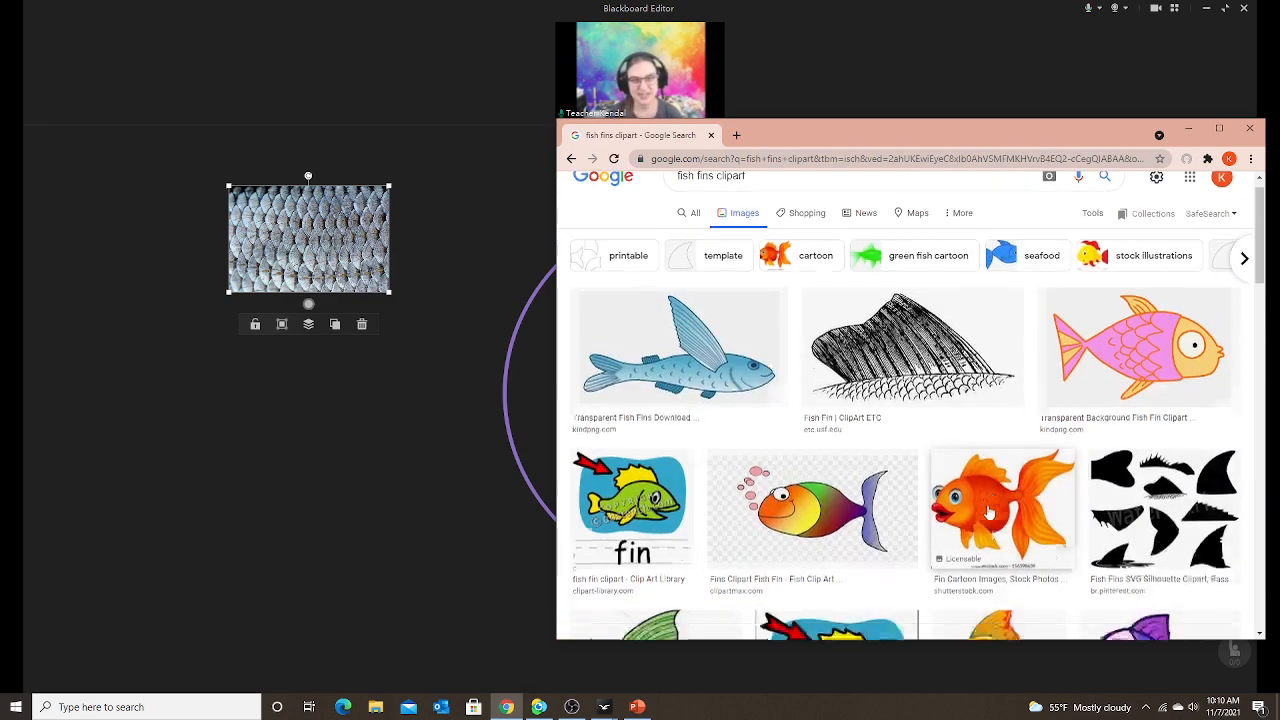
{"action": "scroll", "coordinate": [960, 498], "scroll_direction": "down", "scroll_amount": 2}
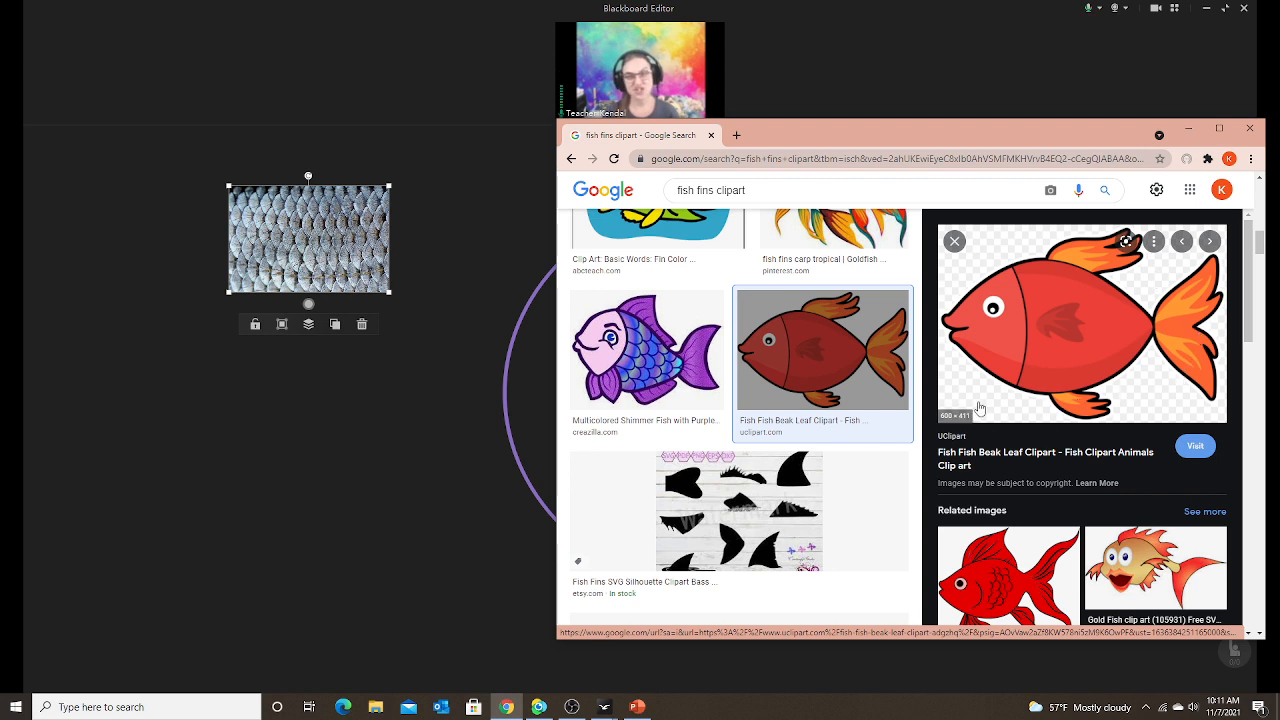
{"action": "right_click", "coordinate": [1036, 358]}
Copy the red fish and paste it onto the board below the fish-scales photo.
{"action": "left_click", "coordinate": [1050, 526]}
{"action": "left_click", "coordinate": [394, 512]}
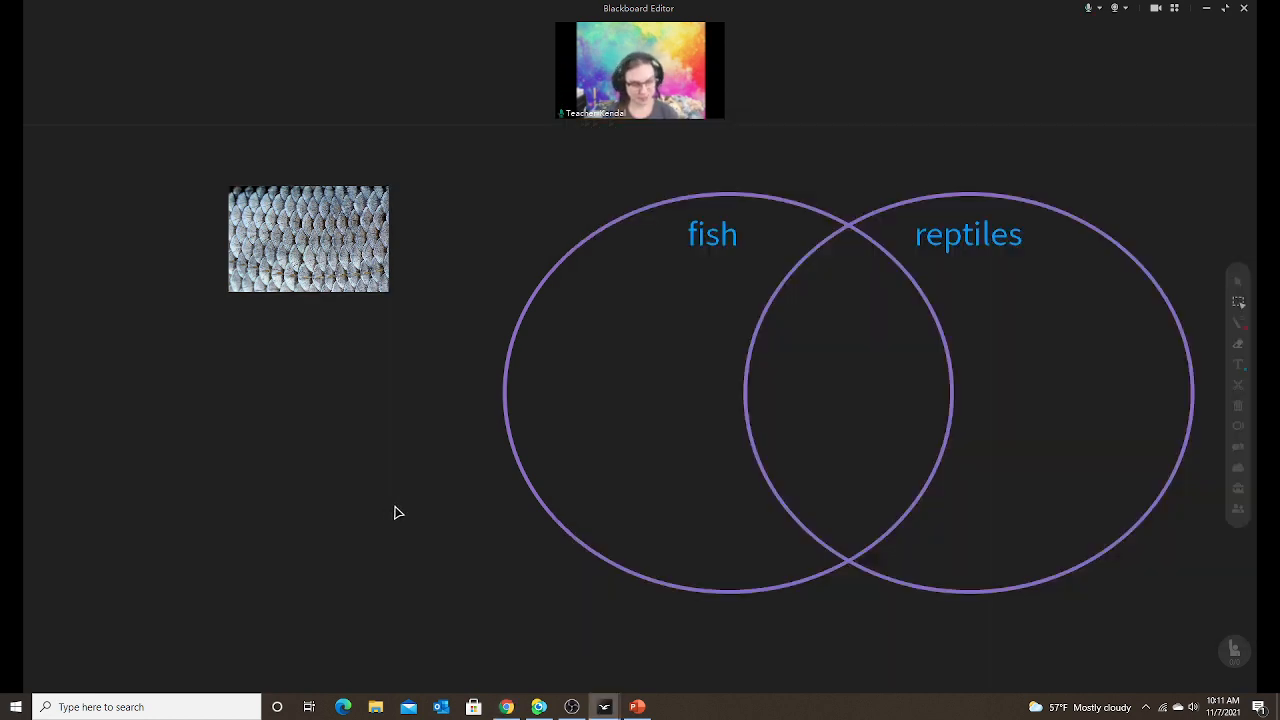
{"action": "key", "text": "ctrl+v"}
{"action": "left_click_drag", "start_coordinate": [618, 154], "coordinate": [248, 472]}
{"action": "left_click_drag", "start_coordinate": [159, 588], "coordinate": [199, 433]}
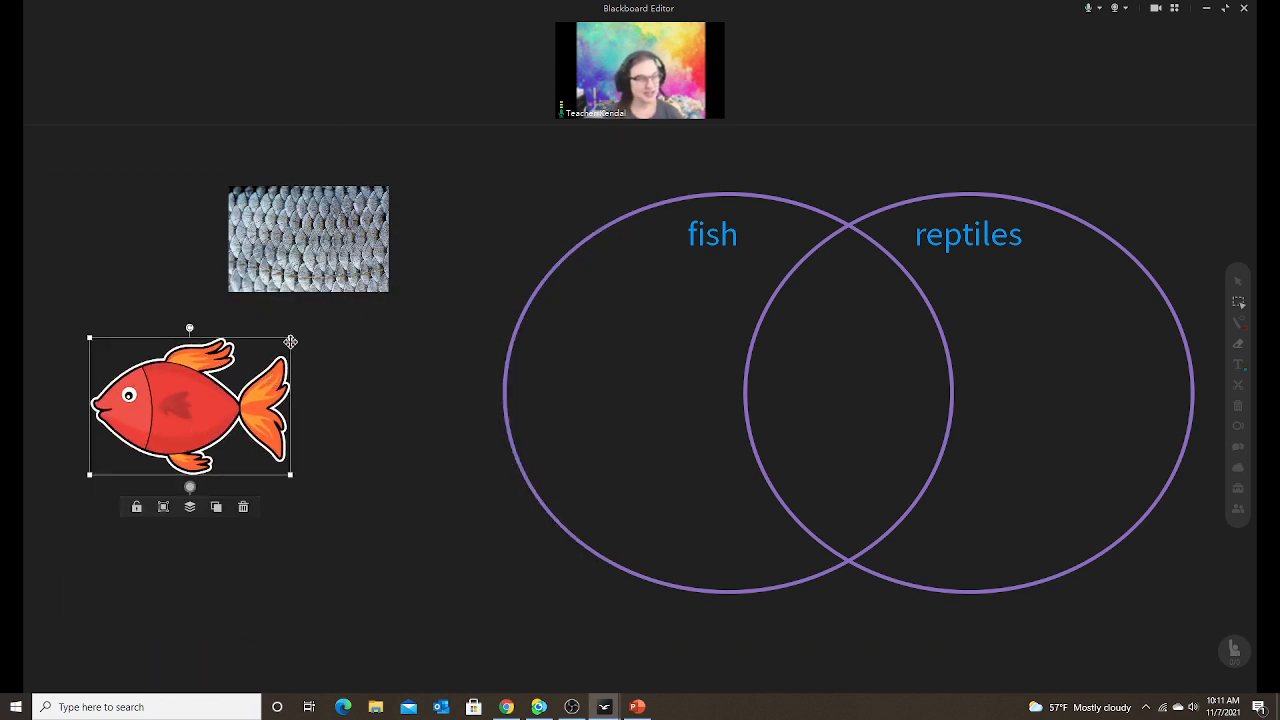
Shrink the red fish, minimize PowerPoint, and return to the Google Images results.
{"action": "left_click_drag", "start_coordinate": [288, 340], "coordinate": [258, 361]}
{"action": "left_click_drag", "start_coordinate": [203, 410], "coordinate": [203, 390]}
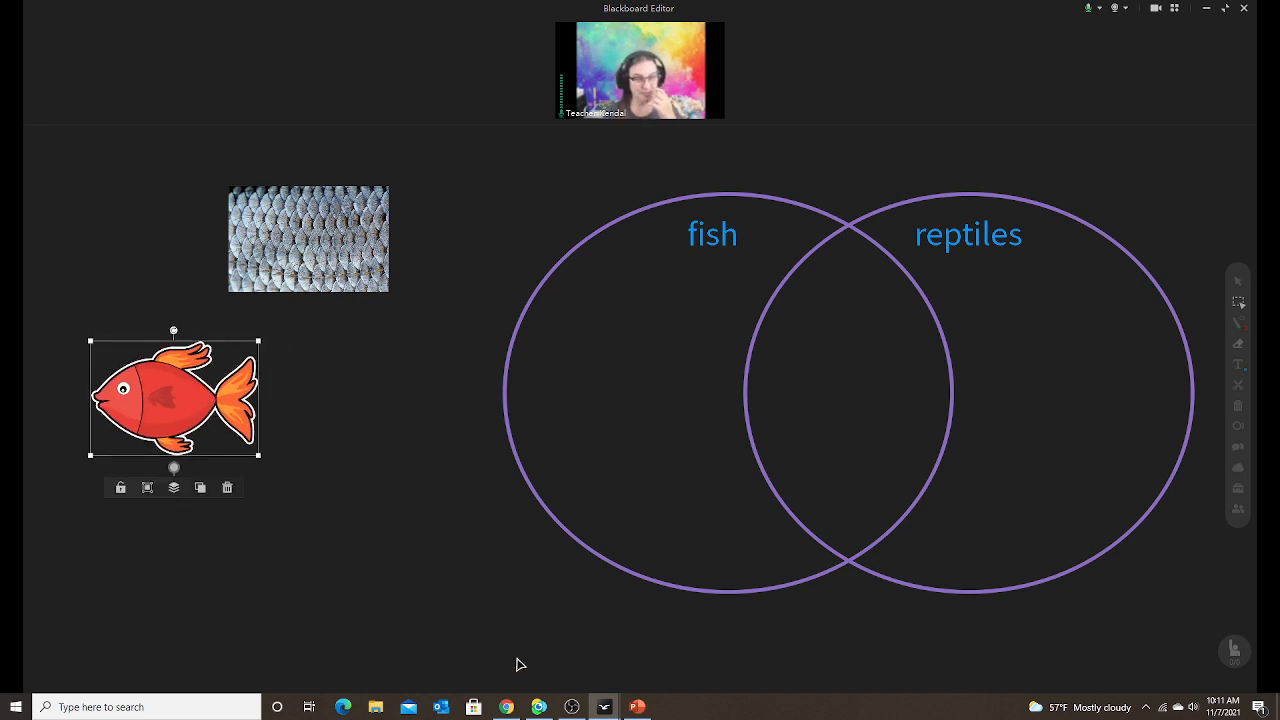
{"action": "left_click", "coordinate": [645, 710]}
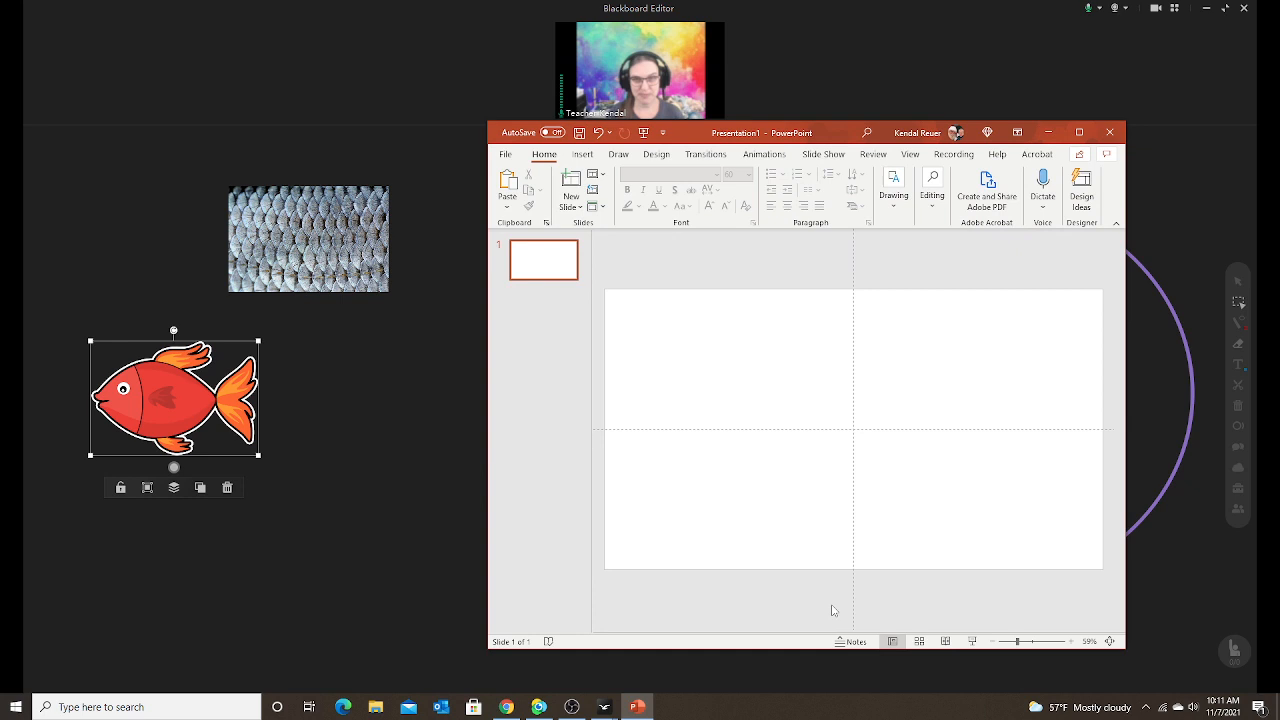
{"action": "left_click", "coordinate": [637, 707]}
{"action": "left_click", "coordinate": [507, 707]}
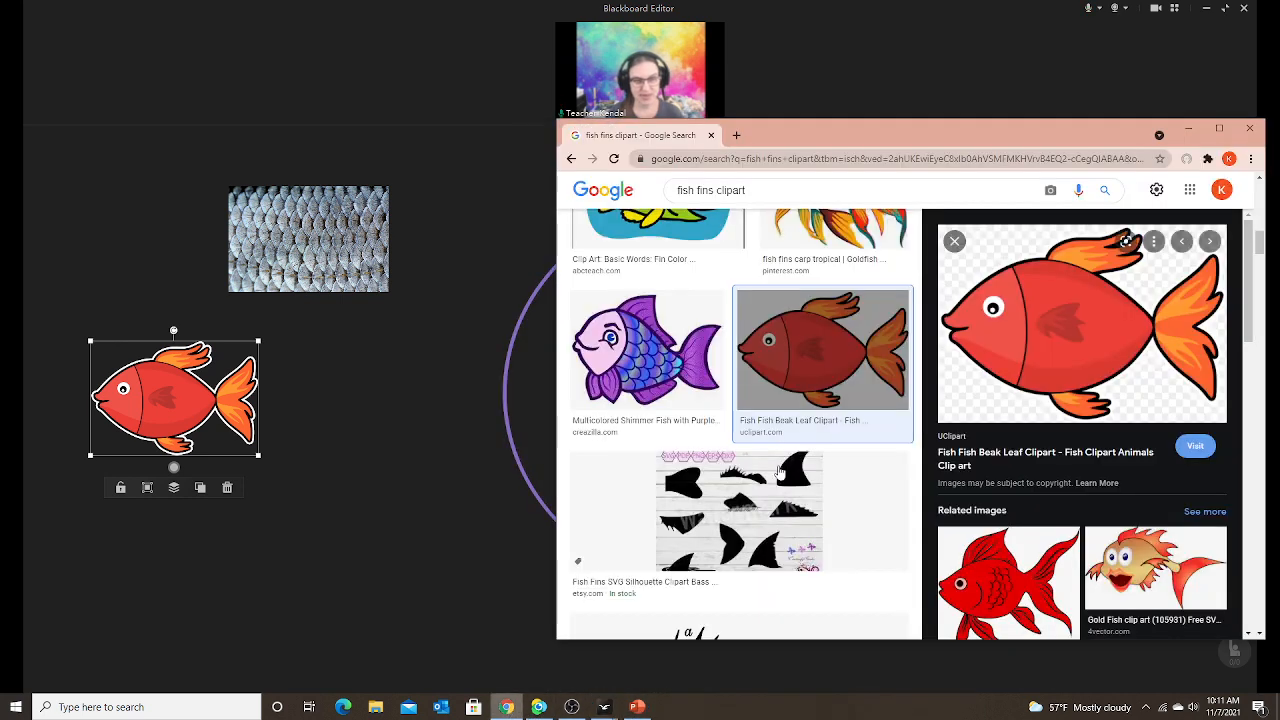
Open remove.bg in a new tab and pull it into its own narrow window at left.
{"action": "left_click", "coordinate": [736, 136]}
{"action": "left_click", "coordinate": [693, 157]}
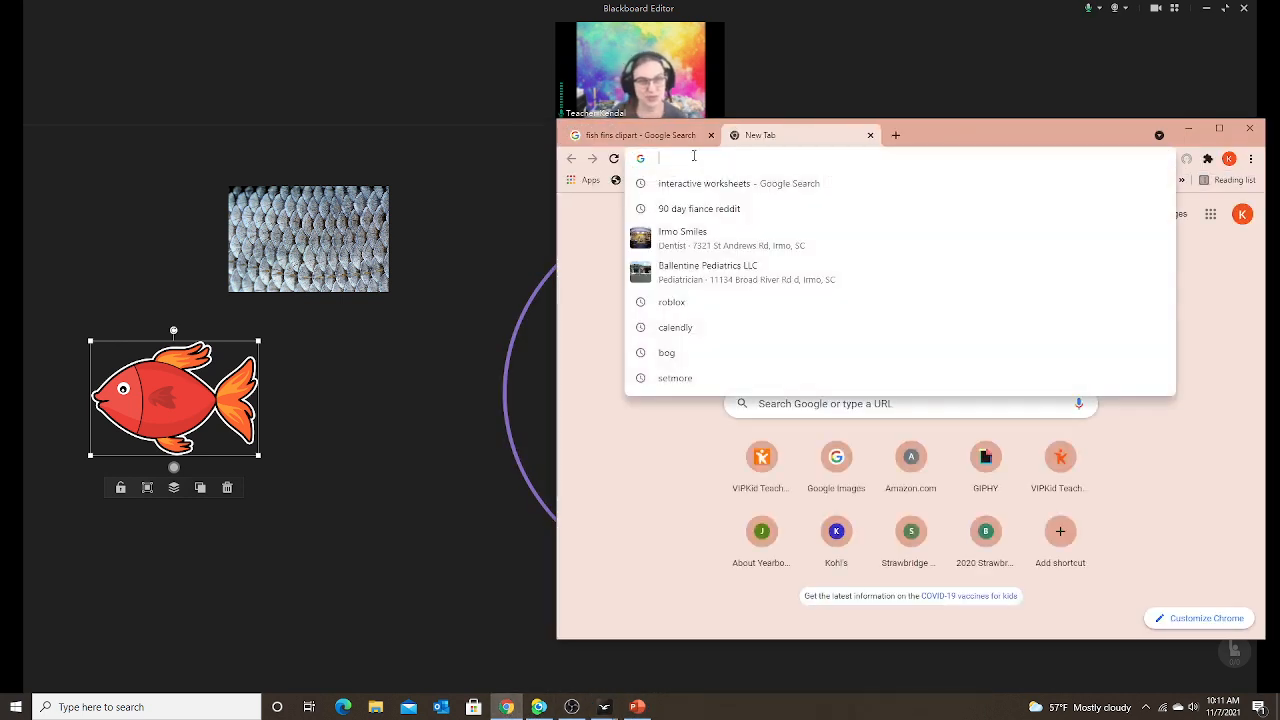
{"action": "type", "text": "remove"}
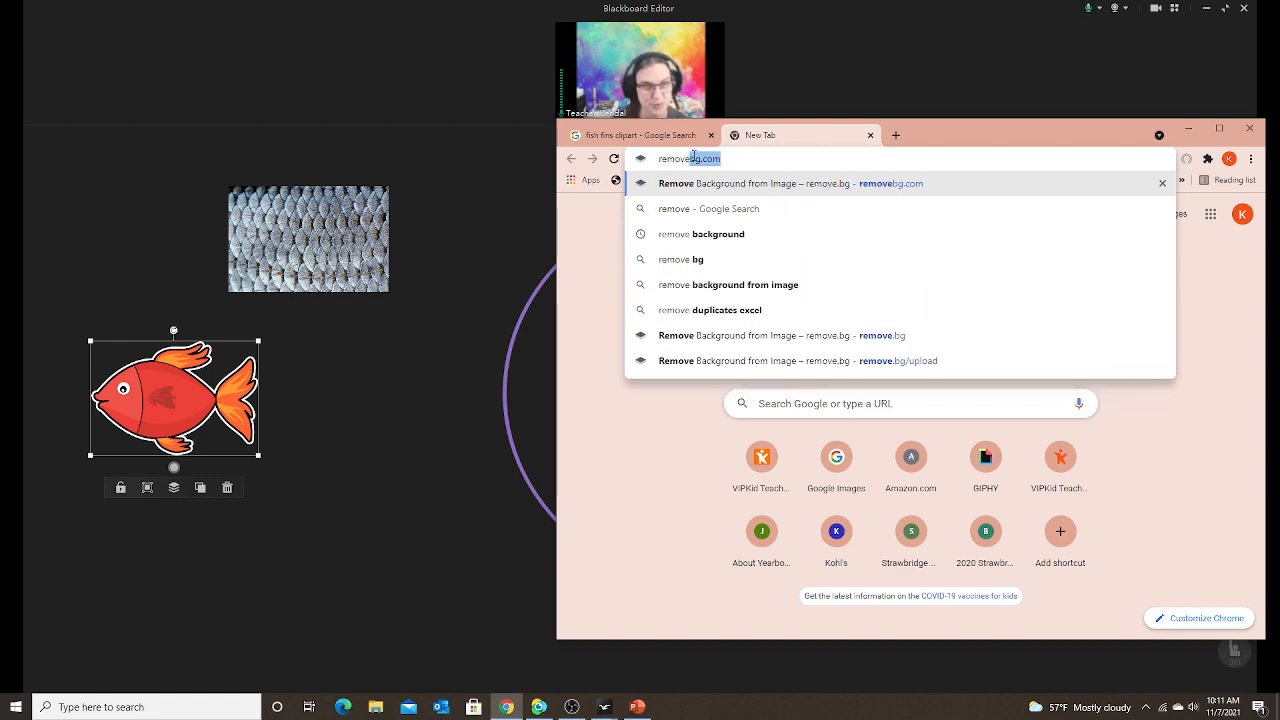
{"action": "left_click", "coordinate": [720, 184]}
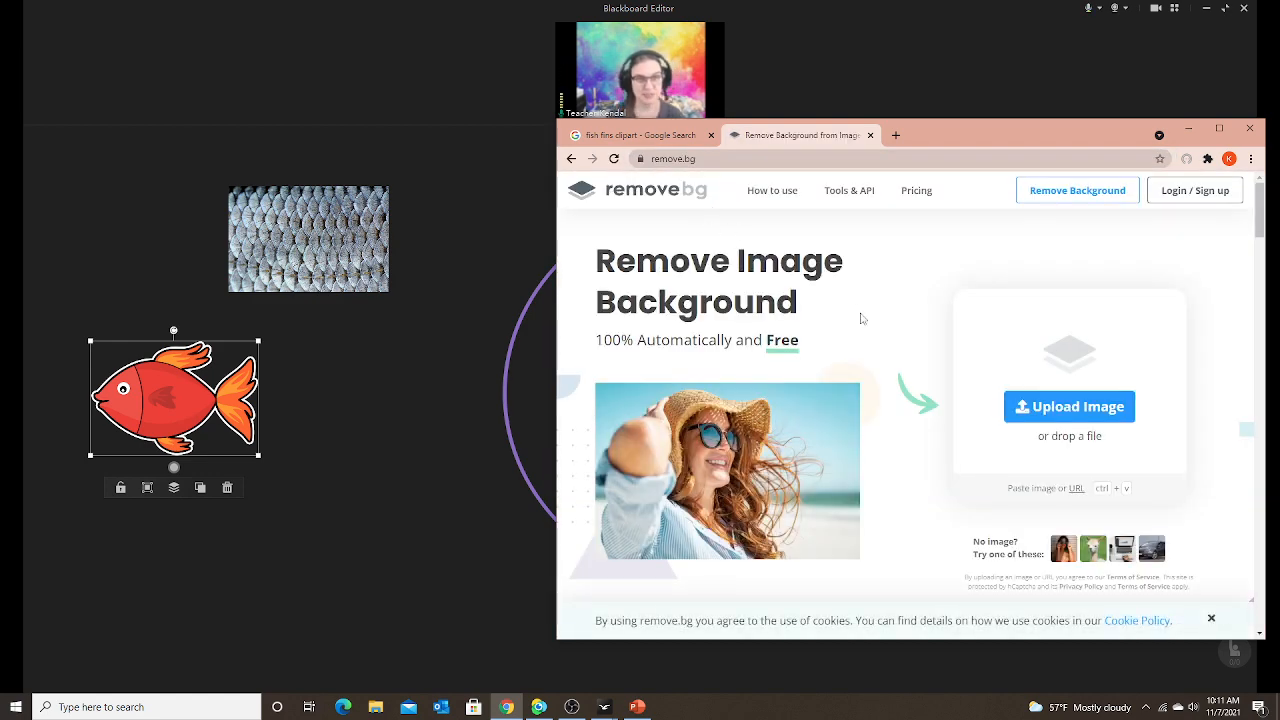
{"action": "left_click_drag", "start_coordinate": [808, 138], "coordinate": [234, 147]}
{"action": "left_click_drag", "start_coordinate": [729, 340], "coordinate": [508, 340]}
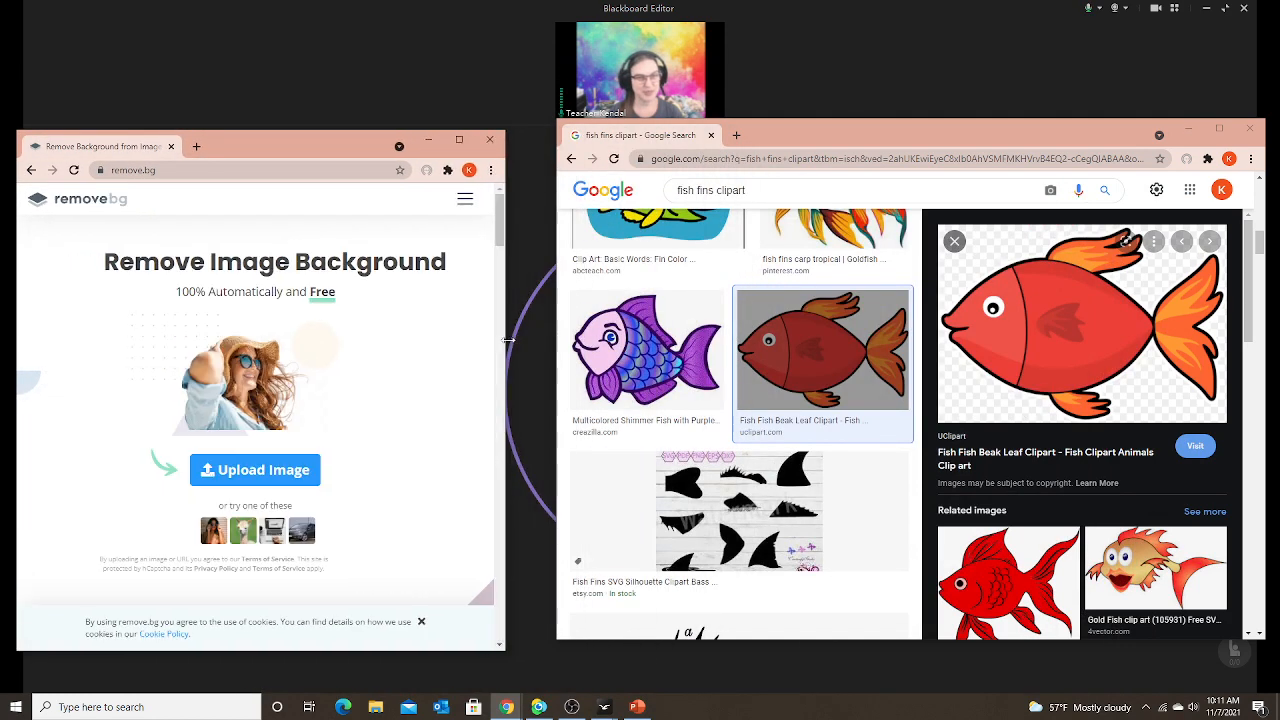
Preview the purple shimmer fish and pink cartoon fish, then minimize the remove.bg window.
{"action": "left_click", "coordinate": [646, 350]}
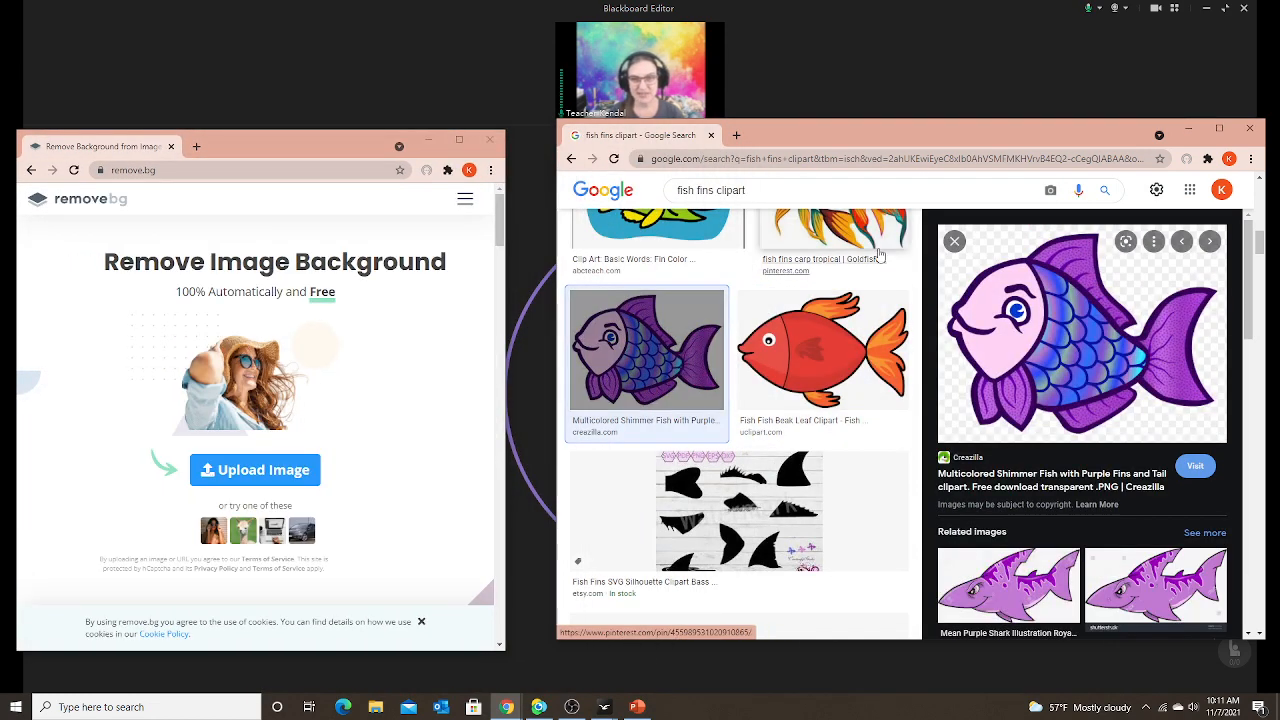
{"action": "left_click", "coordinate": [954, 241]}
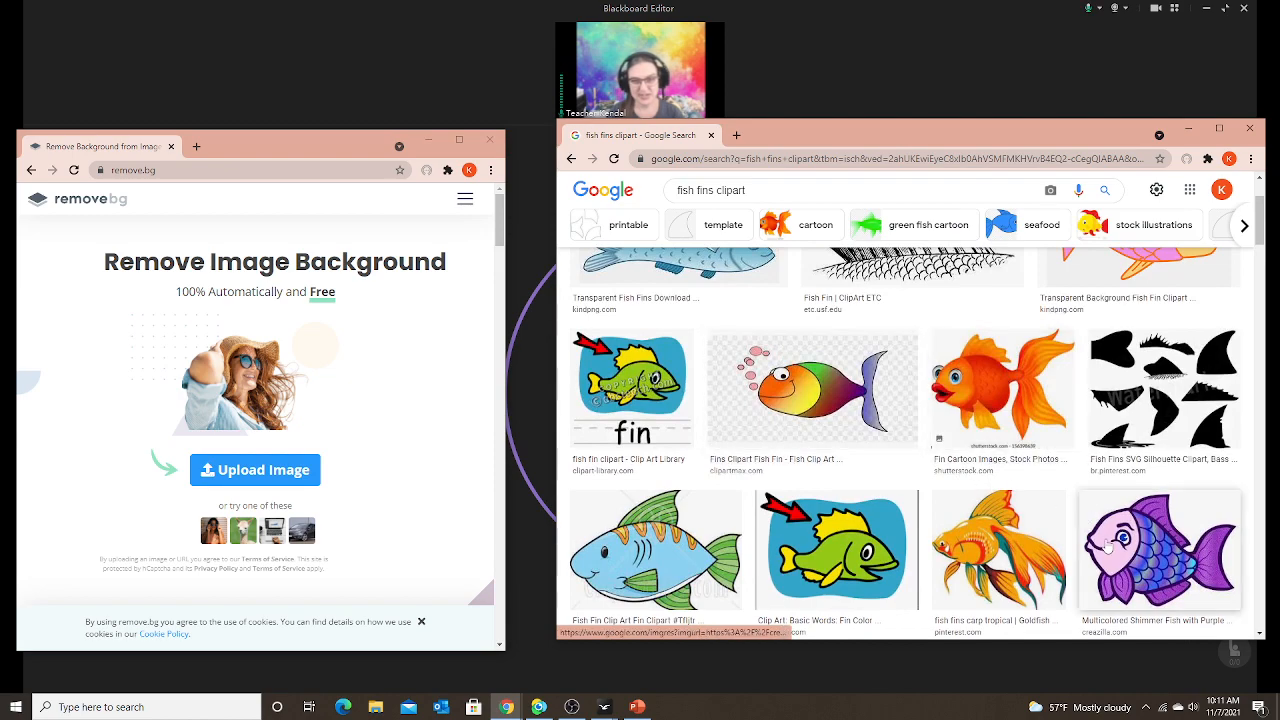
{"action": "left_click", "coordinate": [1108, 545]}
{"action": "left_click", "coordinate": [955, 243]}
{"action": "scroll", "coordinate": [921, 432], "scroll_direction": "up", "scroll_amount": 3}
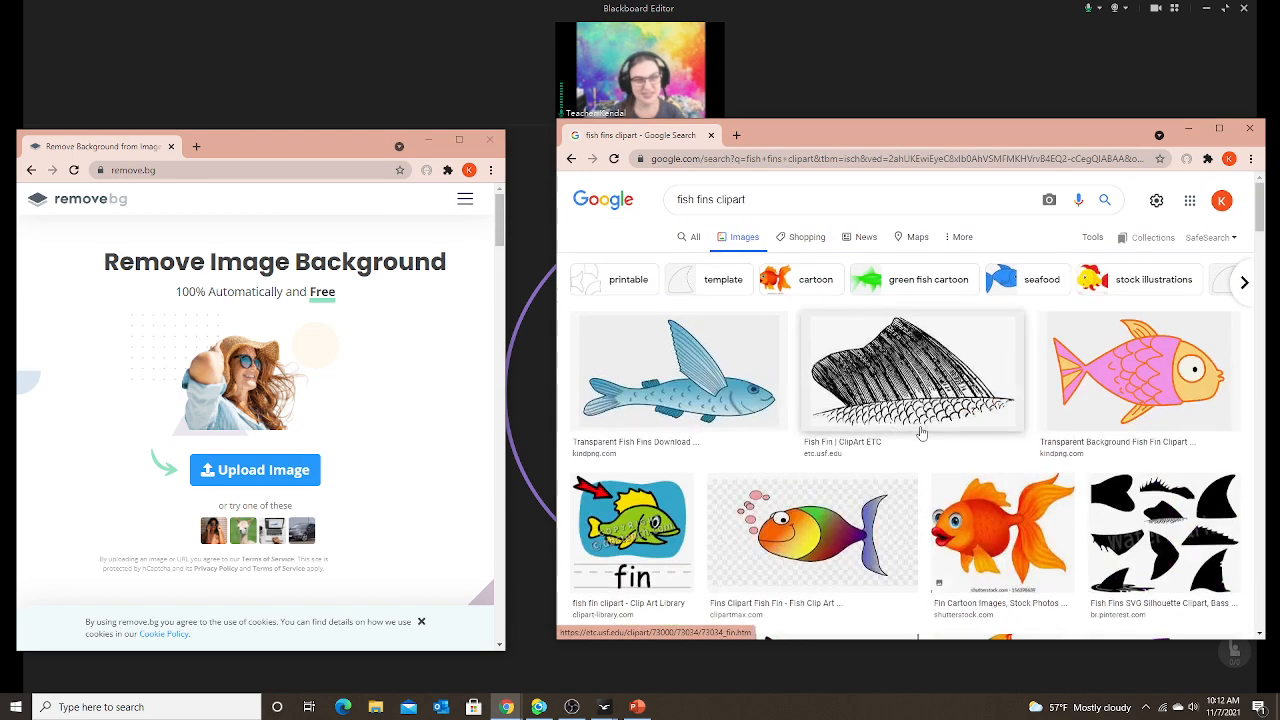
{"action": "left_click", "coordinate": [1142, 377]}
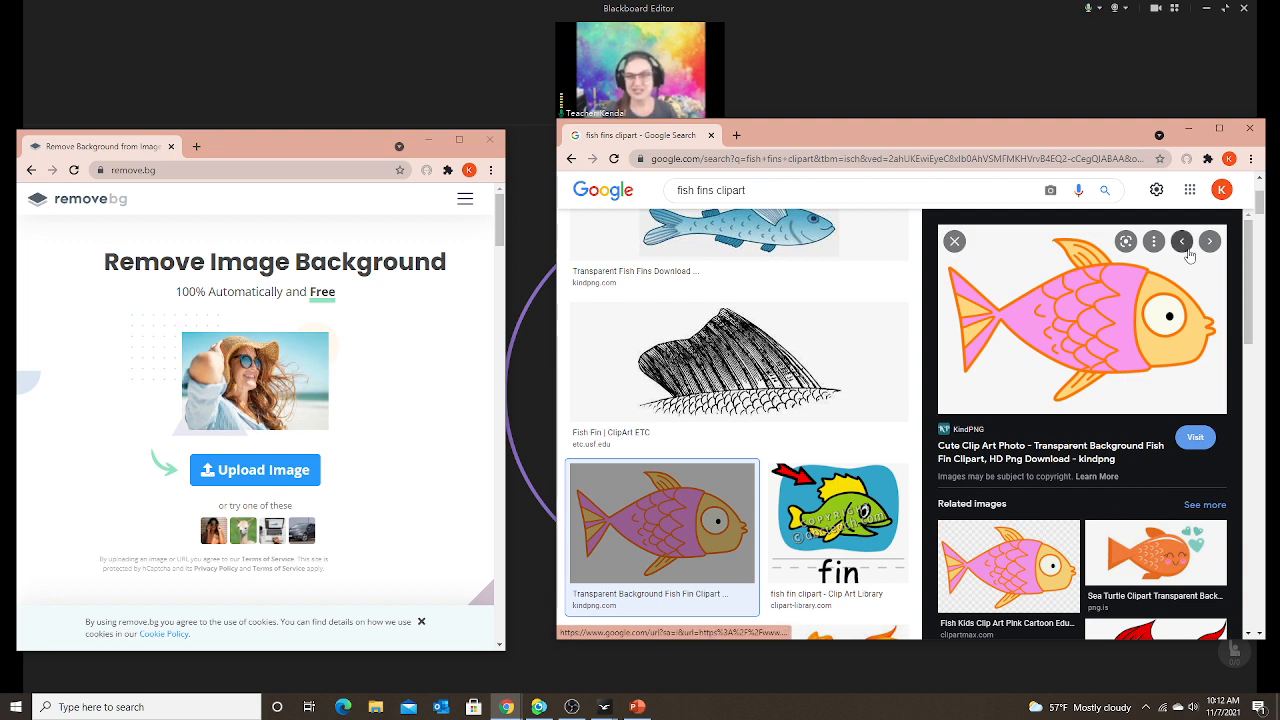
{"action": "right_click", "coordinate": [1064, 315]}
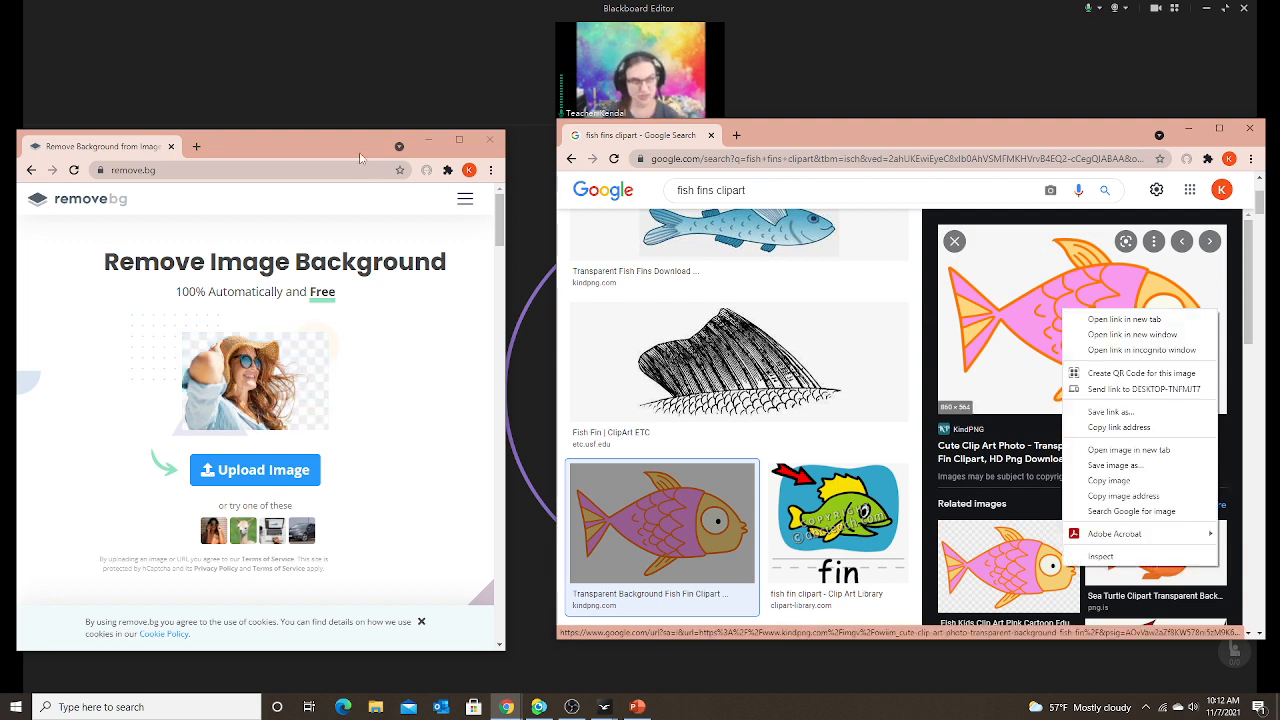
{"action": "left_click", "coordinate": [428, 140]}
{"action": "left_click", "coordinate": [365, 403]}
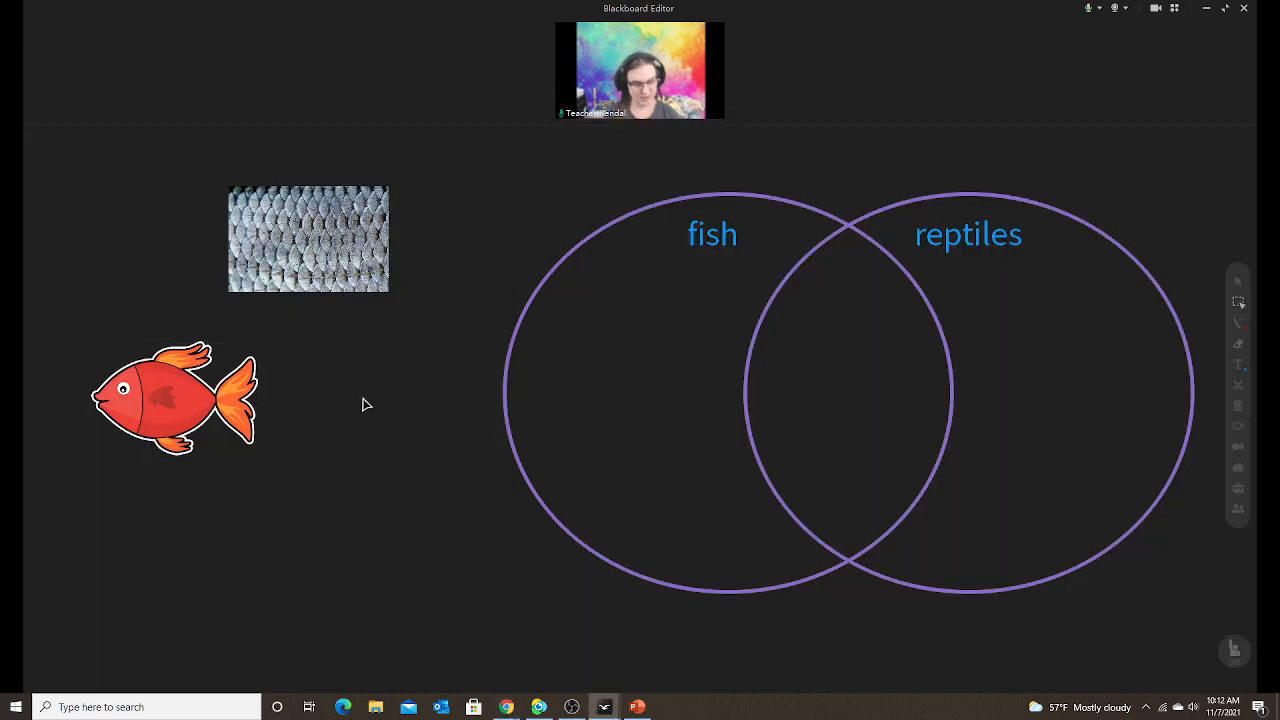
Paste a large duplicate red fish onto the board and delete it.
{"action": "key", "text": "ctrl+v"}
{"action": "left_click_drag", "start_coordinate": [366, 388], "coordinate": [497, 515]}
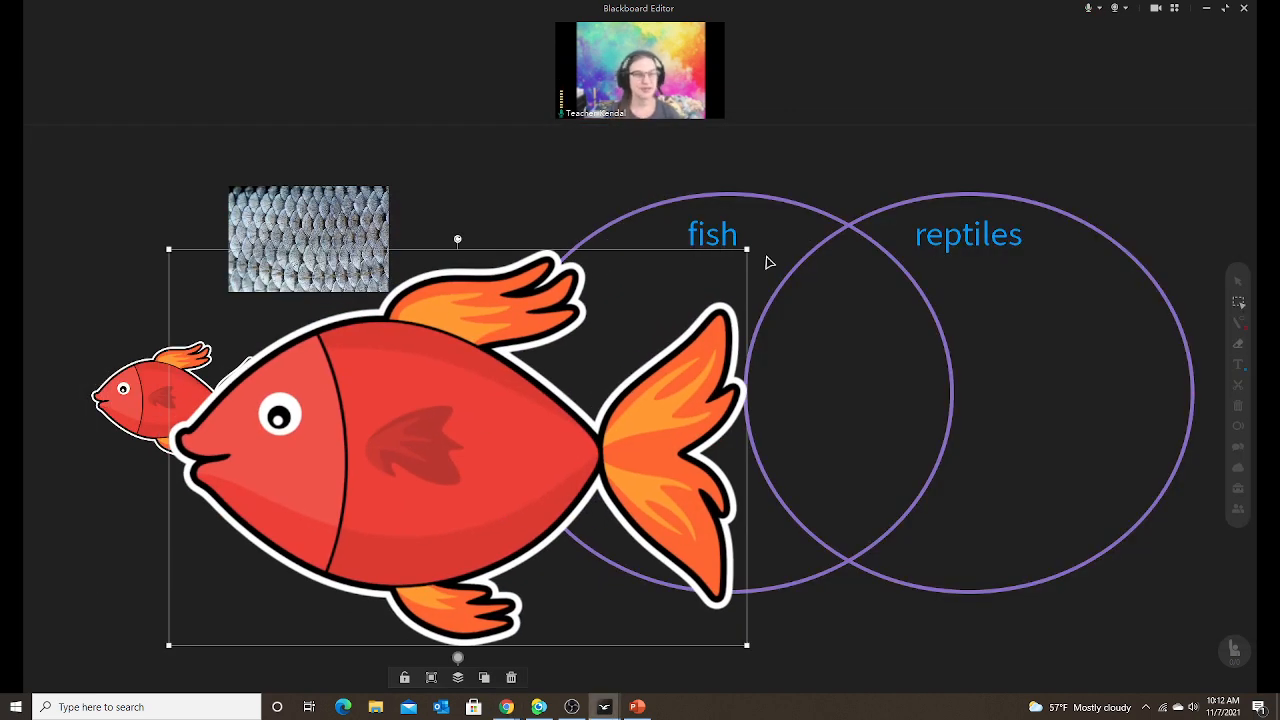
{"action": "left_click", "coordinate": [511, 677]}
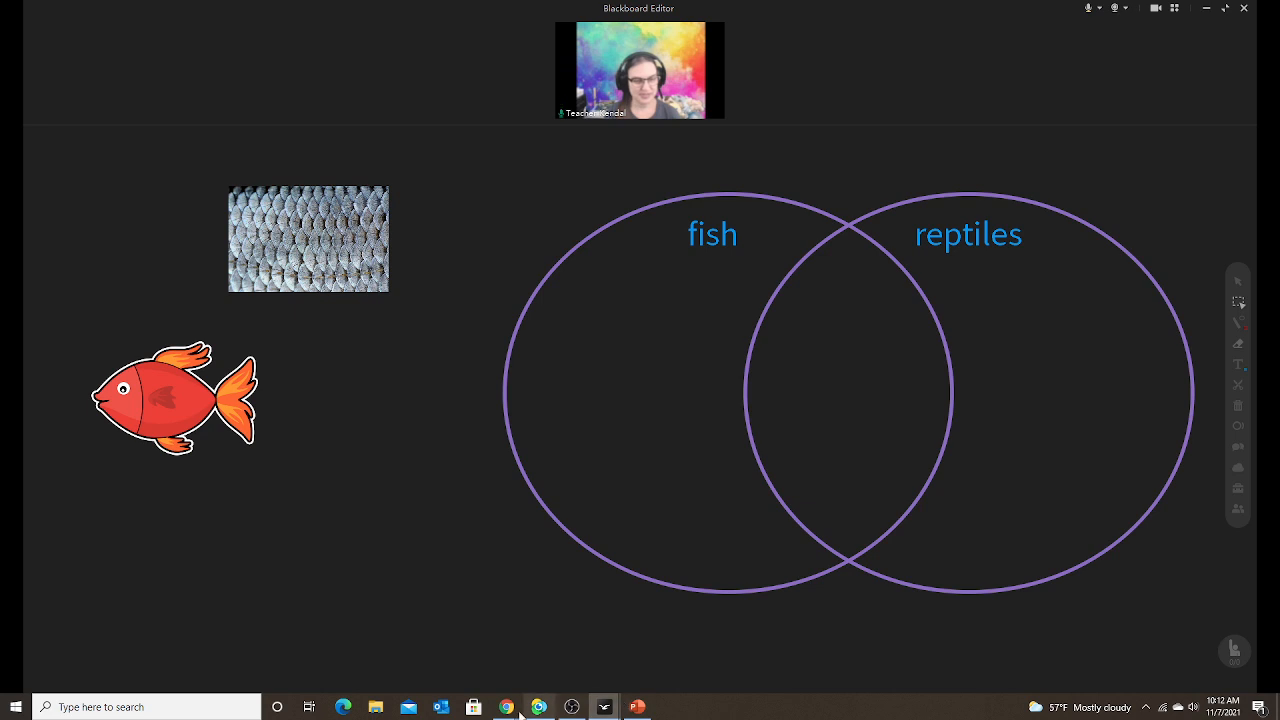
Copy the pink cartoon fish from the clipart results and paste it onto the board.
{"action": "mouse_move", "coordinate": [514, 708]}
{"action": "left_click", "coordinate": [466, 655]}
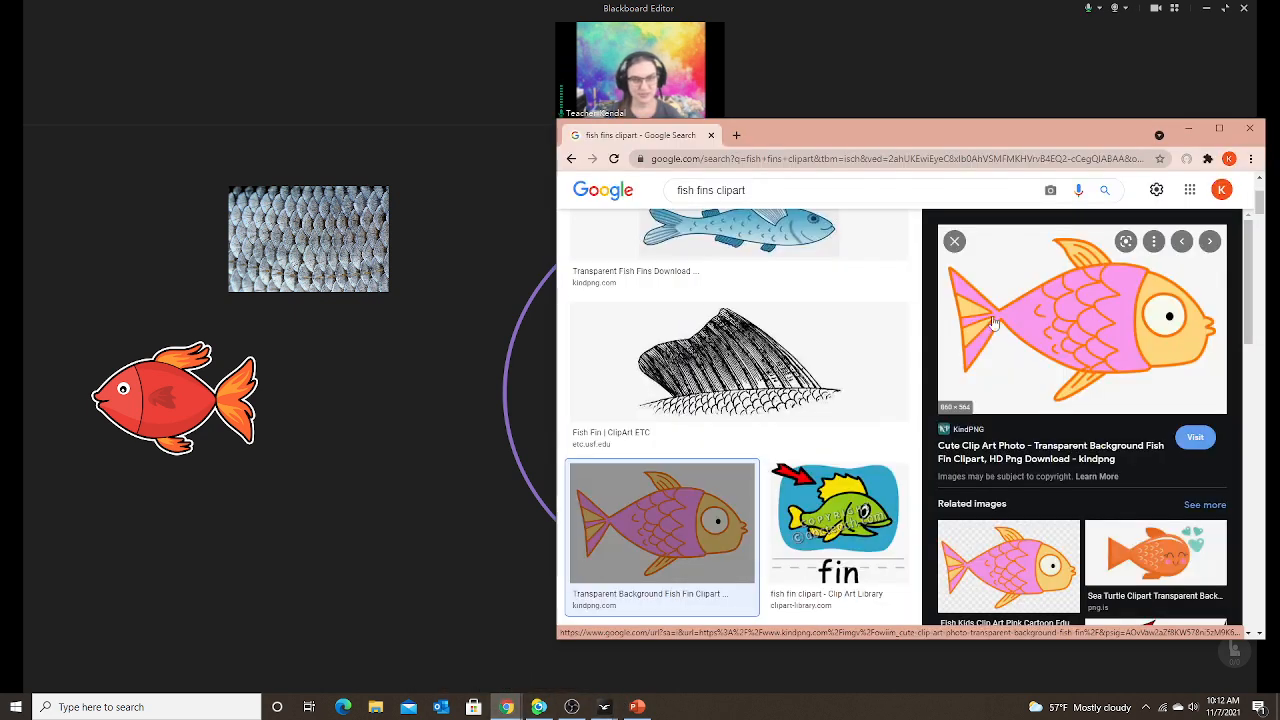
{"action": "right_click", "coordinate": [1095, 325]}
{"action": "left_click", "coordinate": [1138, 494]}
{"action": "left_click", "coordinate": [433, 467]}
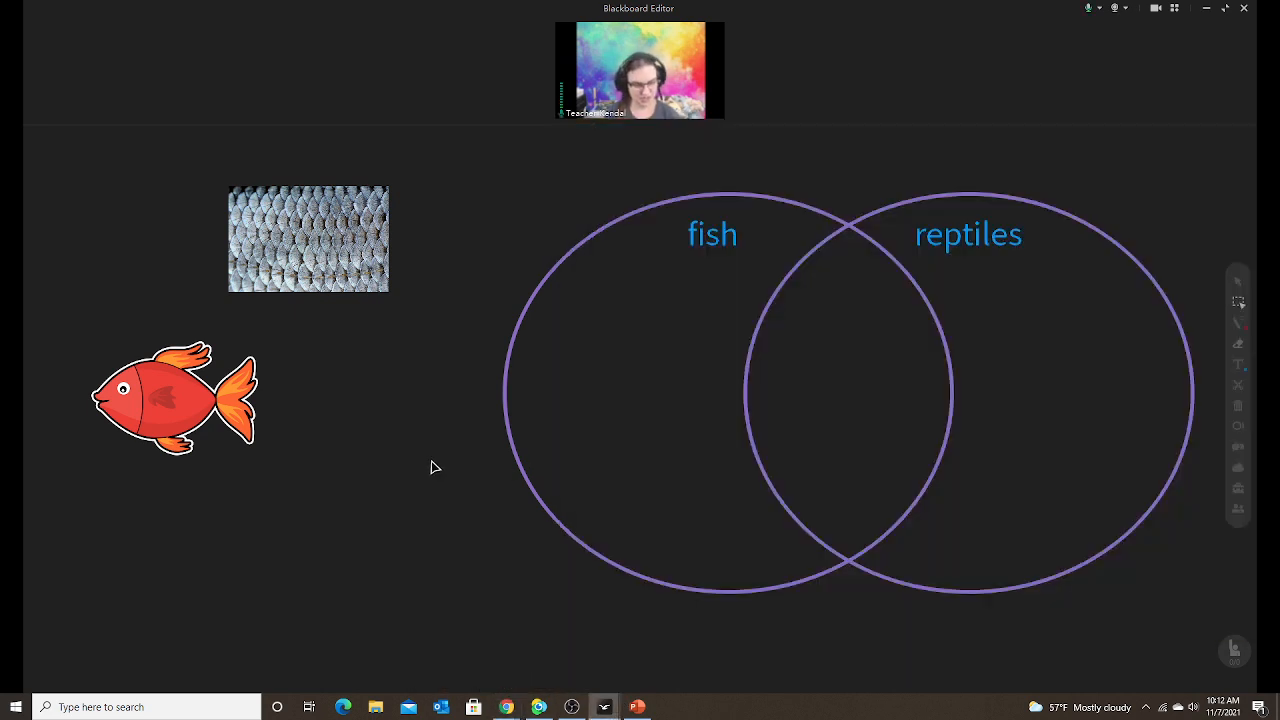
{"action": "key", "text": "ctrl+v"}
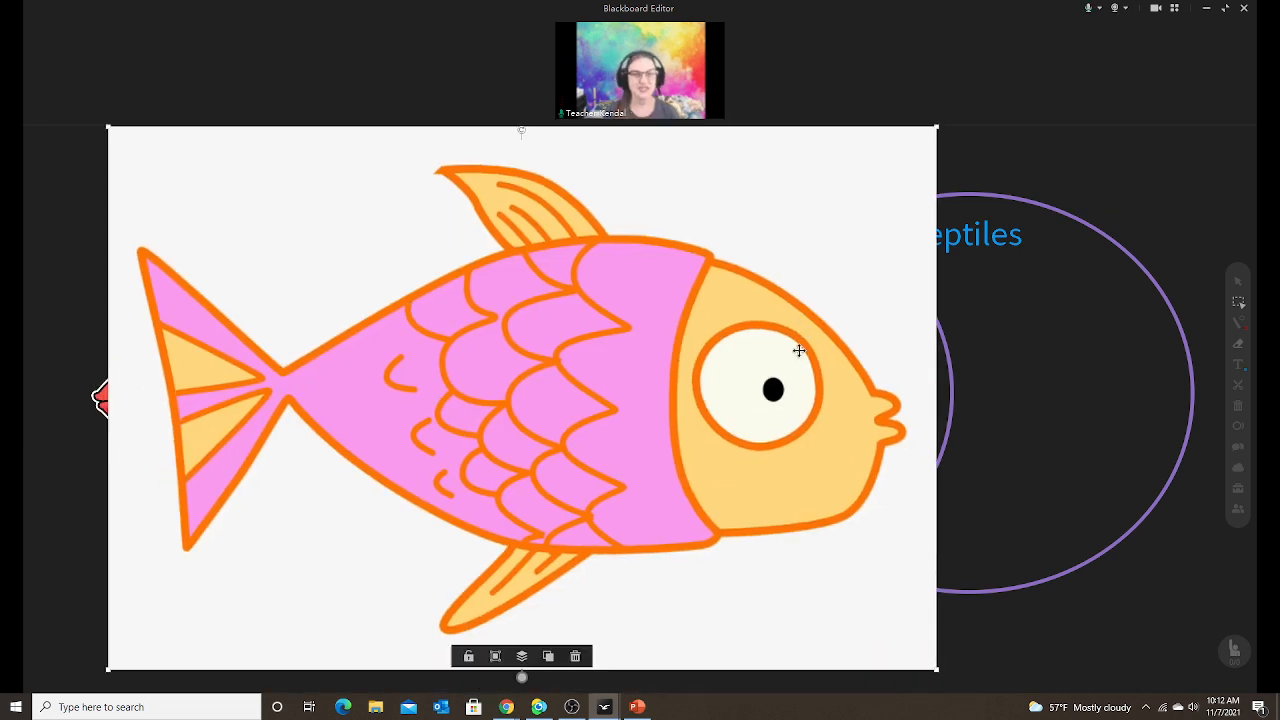
Shrink the pink fish over the fish circle, delete it, and nudge the red fish lower-right.
{"action": "left_click_drag", "start_coordinate": [937, 128], "coordinate": [409, 394]}
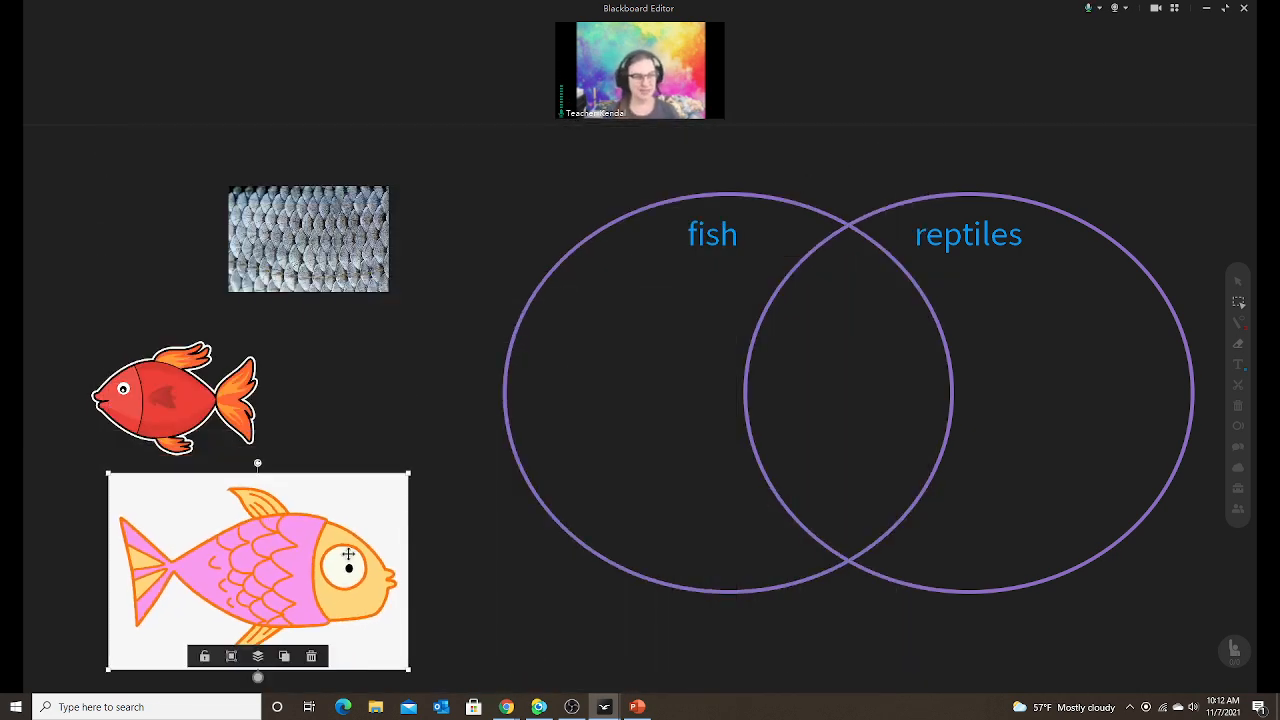
{"action": "left_click_drag", "start_coordinate": [348, 554], "coordinate": [540, 489]}
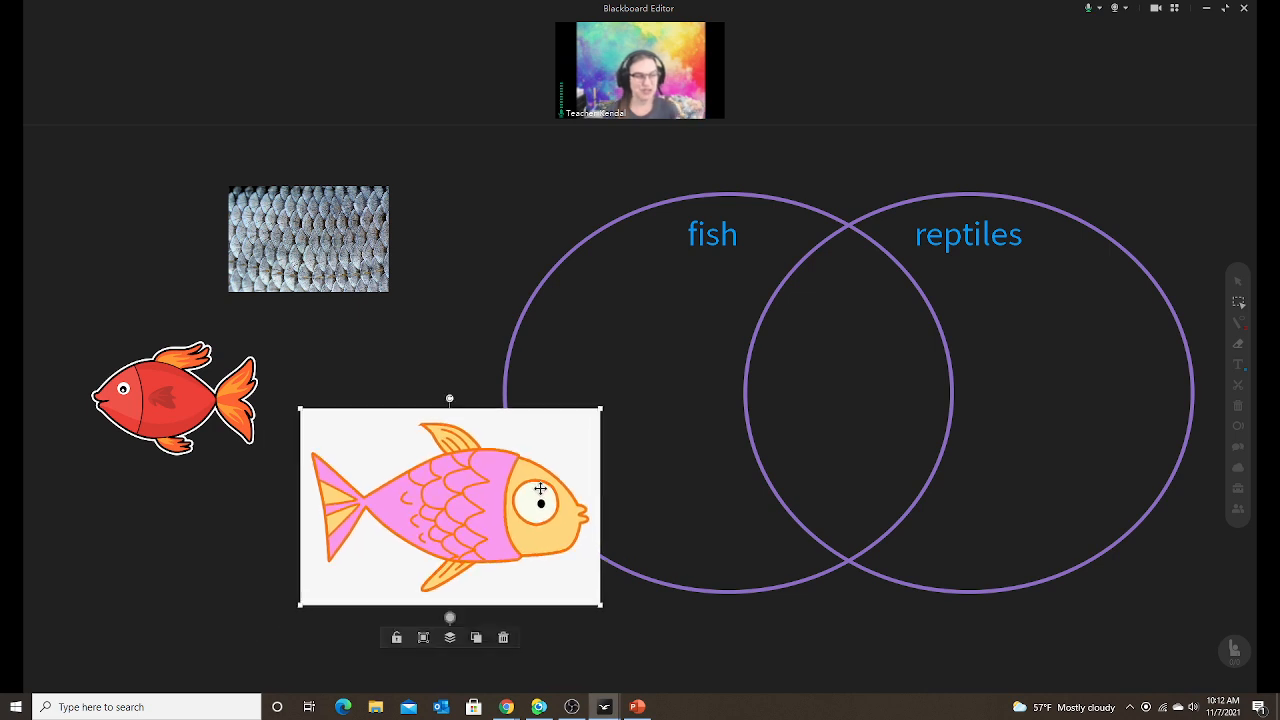
{"action": "left_click", "coordinate": [504, 639]}
{"action": "left_click_drag", "start_coordinate": [189, 352], "coordinate": [234, 363]}
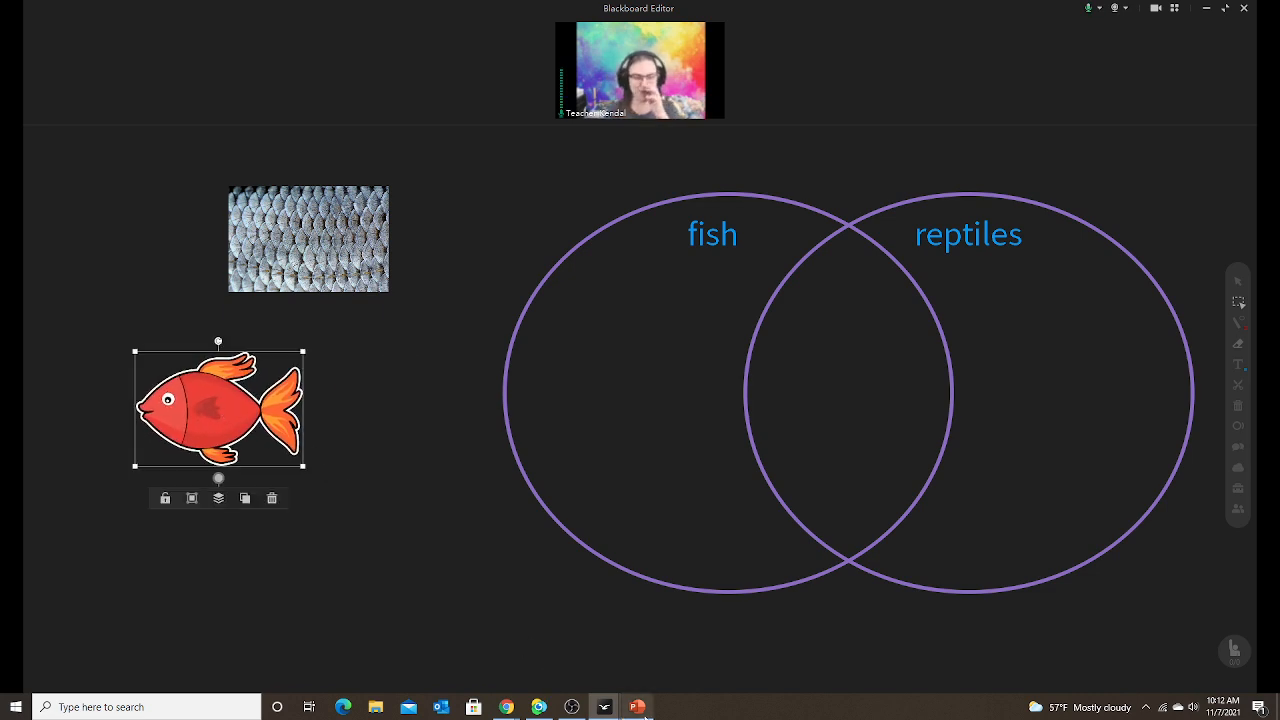
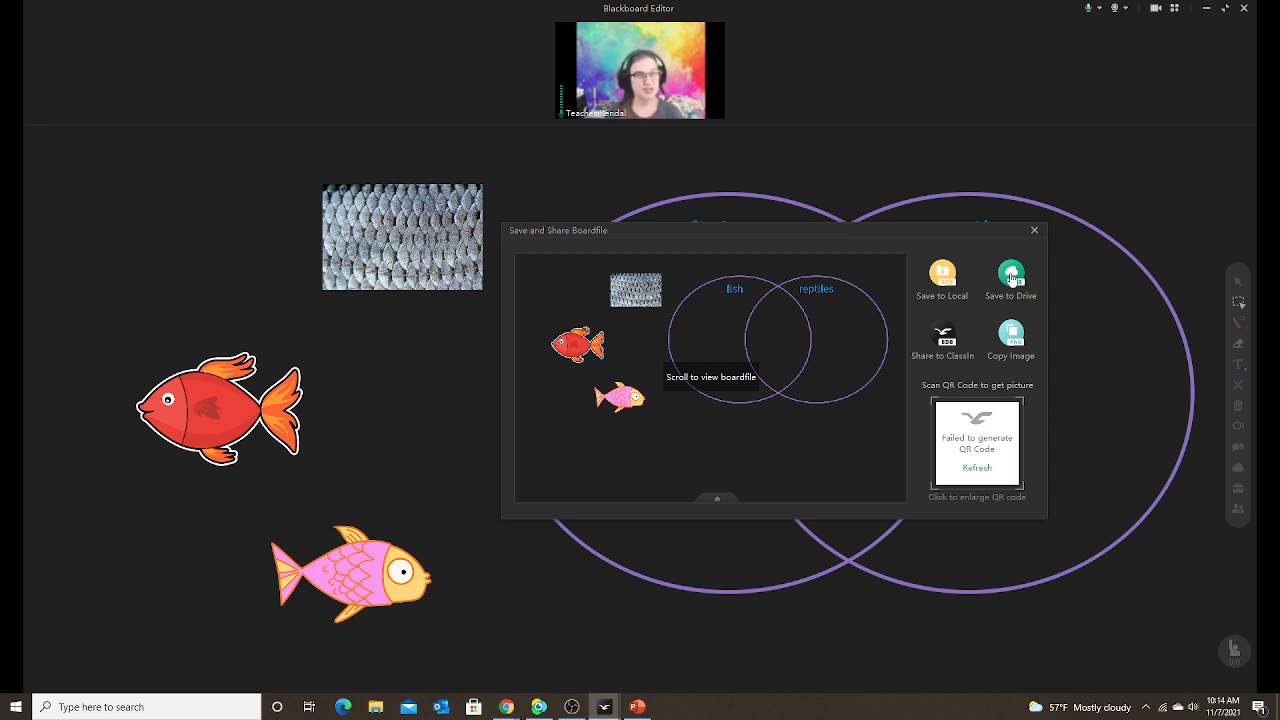
Name the Drive save file 'fish and reptile venn diagram'.
{"action": "left_click", "coordinate": [1011, 276]}
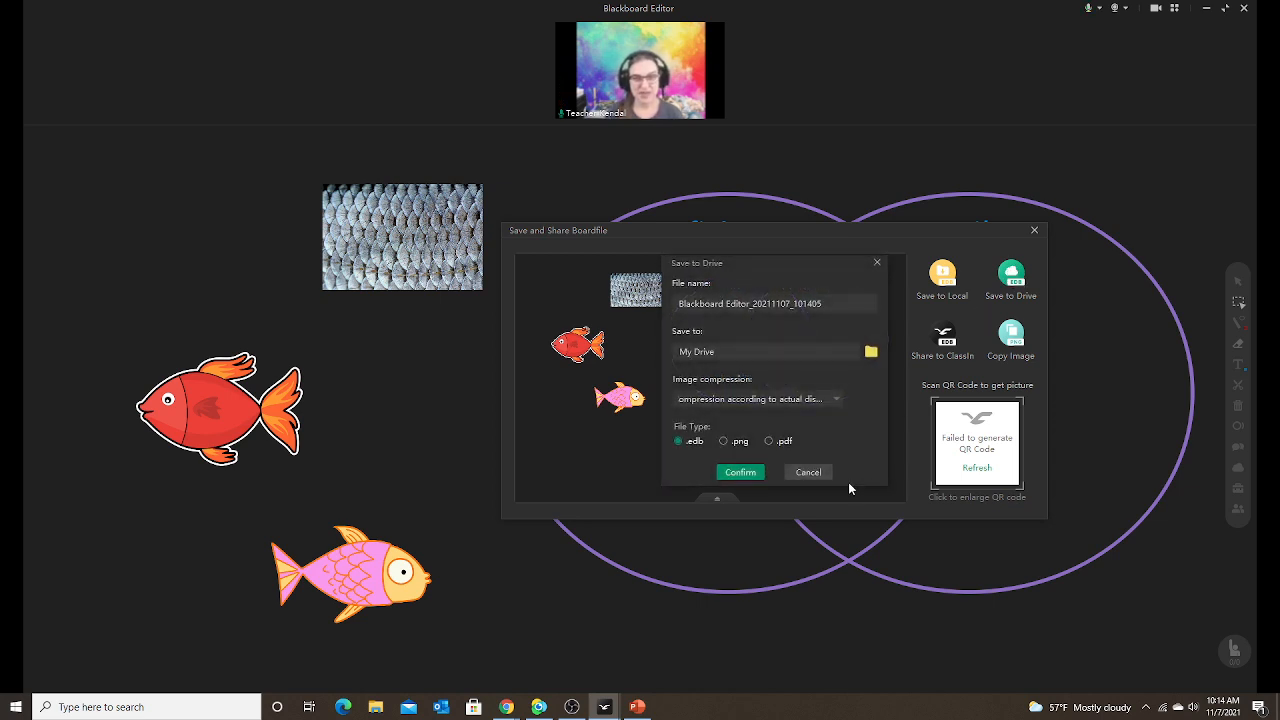
{"action": "left_click", "coordinate": [688, 302]}
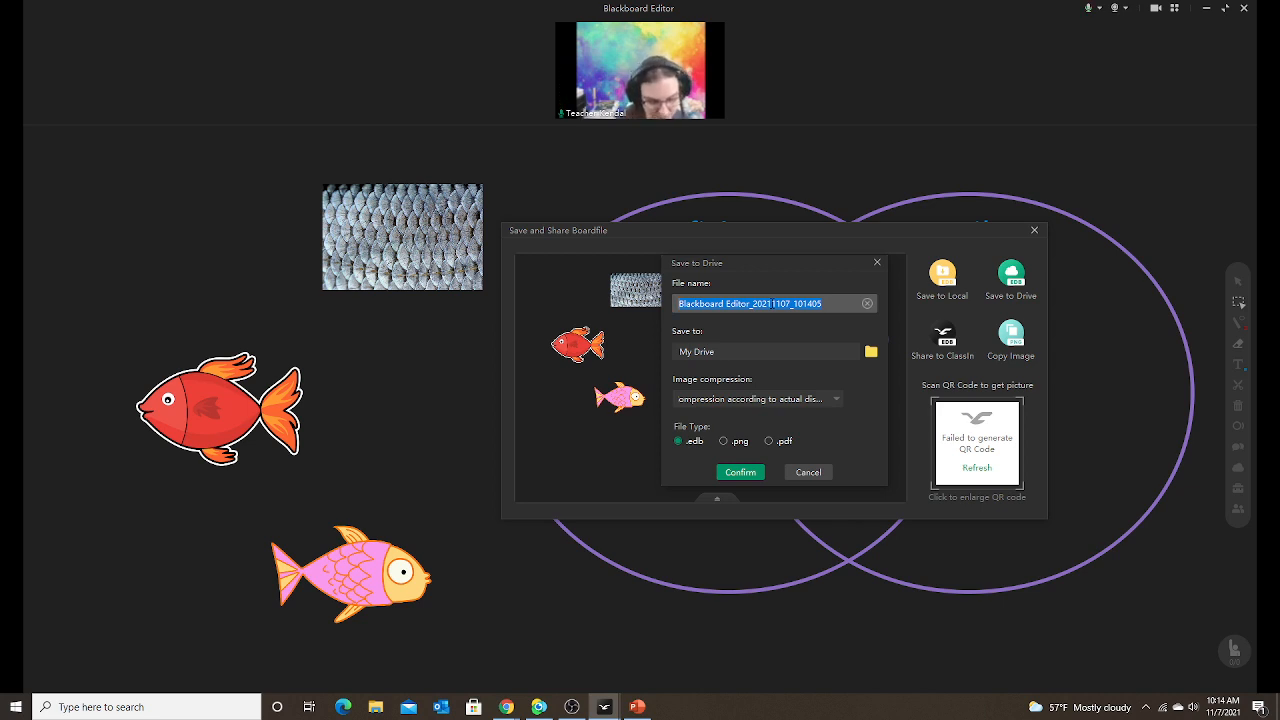
{"action": "type", "text": "fish and reptile venn diagram"}
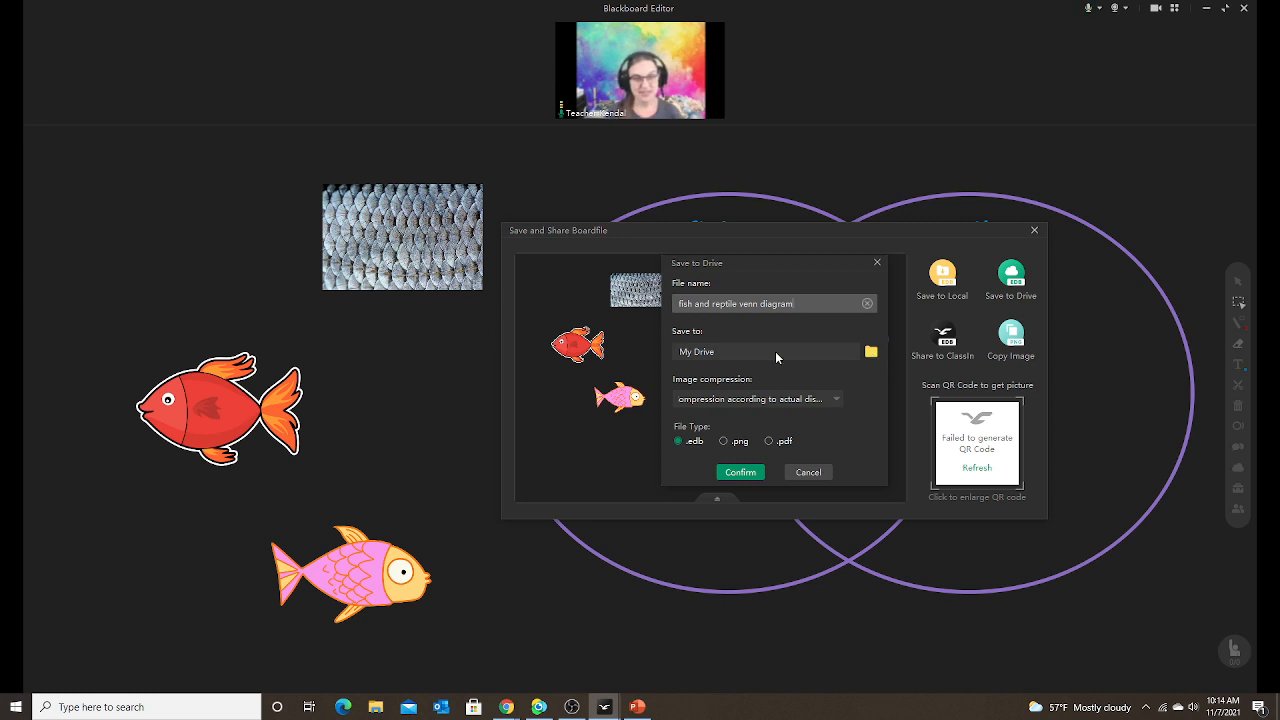
Choose My Drive/EDB as the destination and save the .edb file.
{"action": "left_click", "coordinate": [871, 353]}
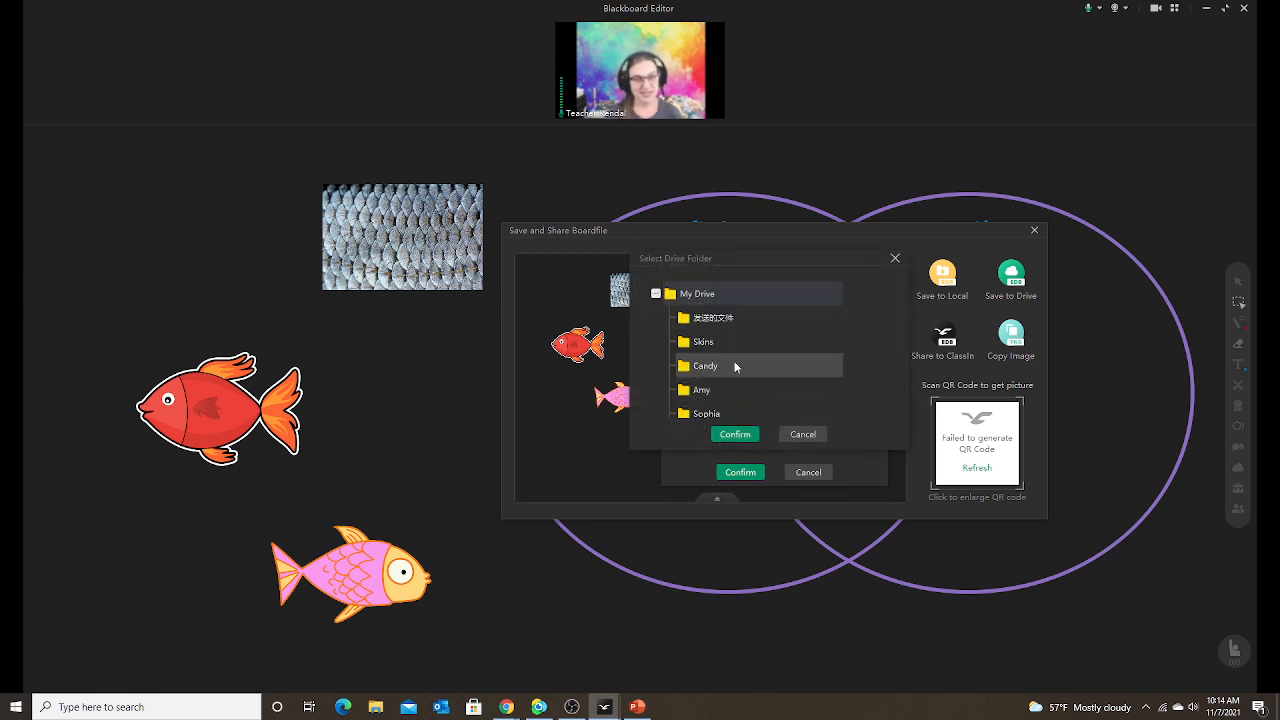
{"action": "scroll", "coordinate": [735, 375], "scroll_direction": "down", "scroll_amount": 1}
{"action": "scroll", "coordinate": [740, 385], "scroll_direction": "down", "scroll_amount": 2}
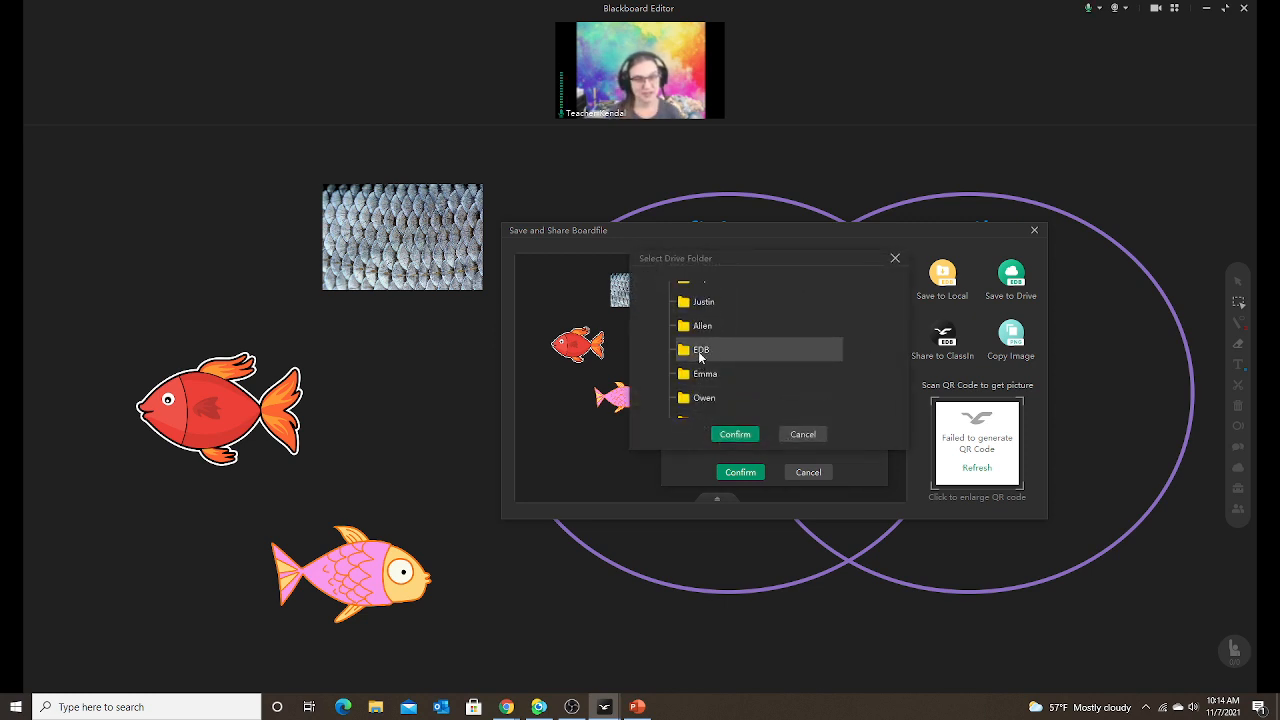
{"action": "left_click", "coordinate": [701, 352]}
{"action": "left_click", "coordinate": [736, 435]}
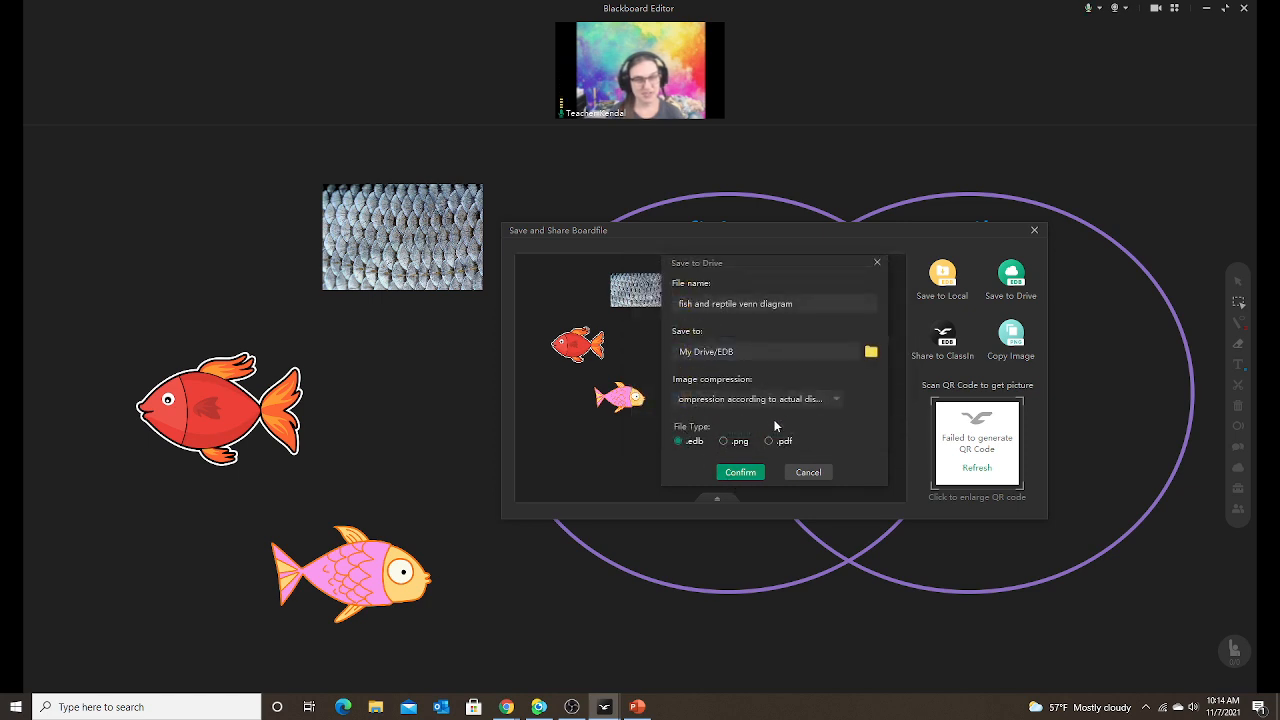
{"action": "left_click", "coordinate": [741, 474]}
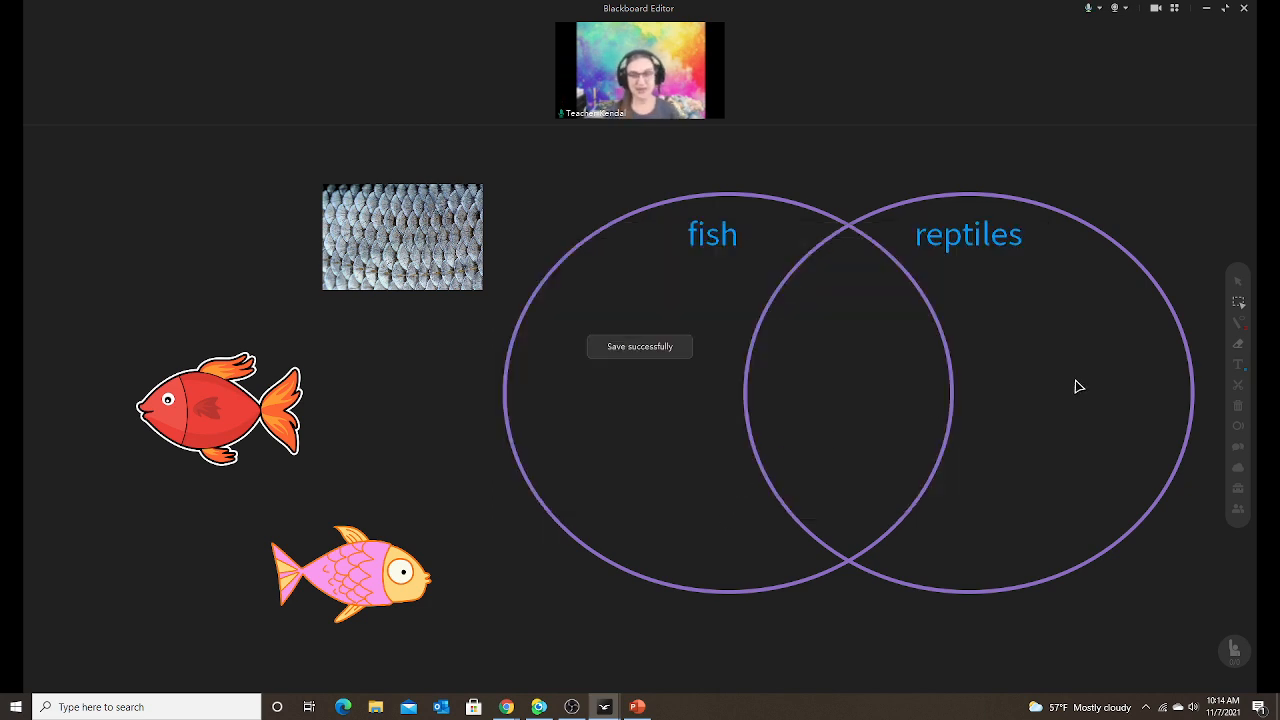
Delete the fish pictures, scale photo, and the unlocked Venn circles with their labels.
{"action": "left_click", "coordinate": [1238, 488]}
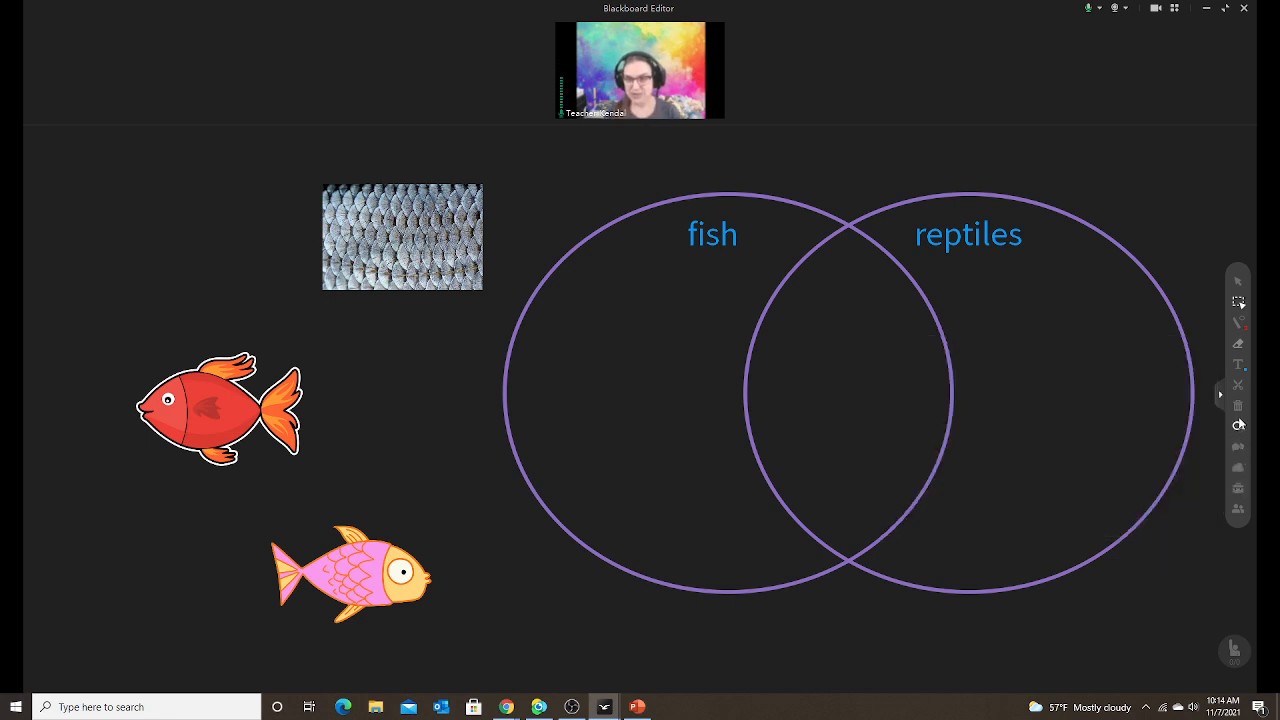
{"action": "left_click_drag", "start_coordinate": [170, 192], "coordinate": [1145, 675]}
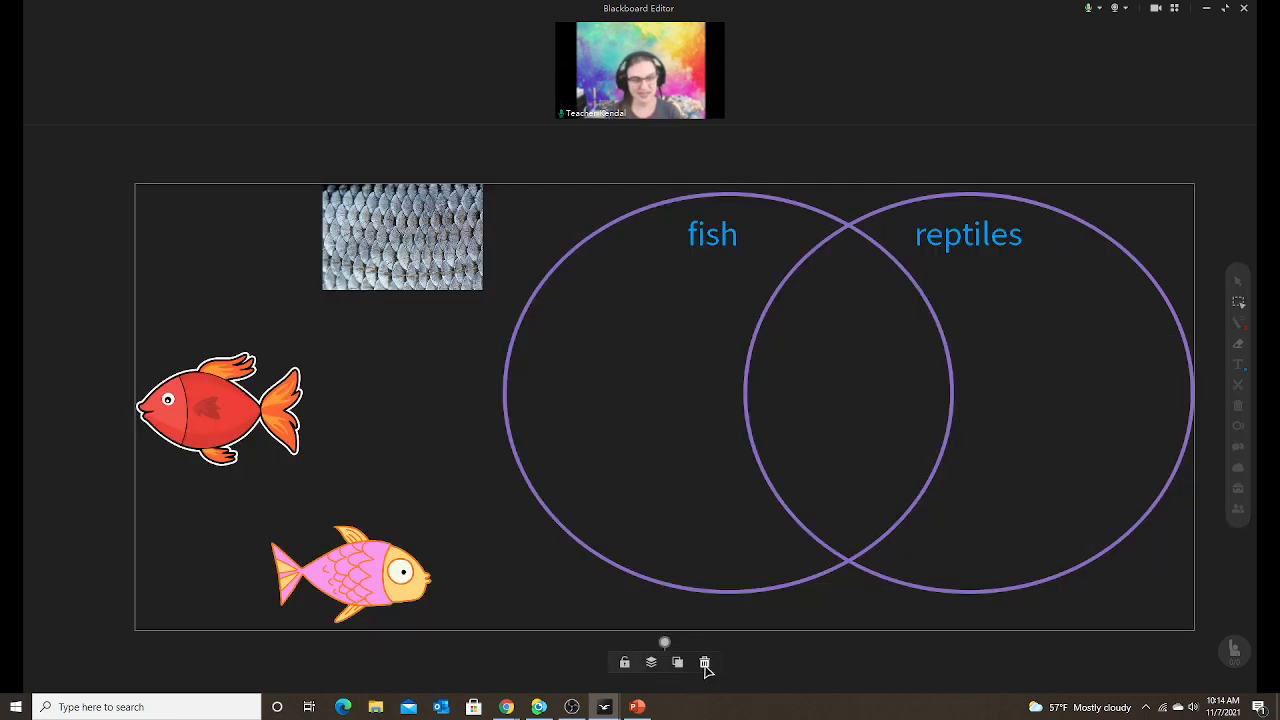
{"action": "left_click", "coordinate": [704, 662]}
{"action": "left_click_drag", "start_coordinate": [465, 154], "coordinate": [1198, 628]}
{"action": "left_click", "coordinate": [809, 627]}
{"action": "left_click", "coordinate": [888, 628]}
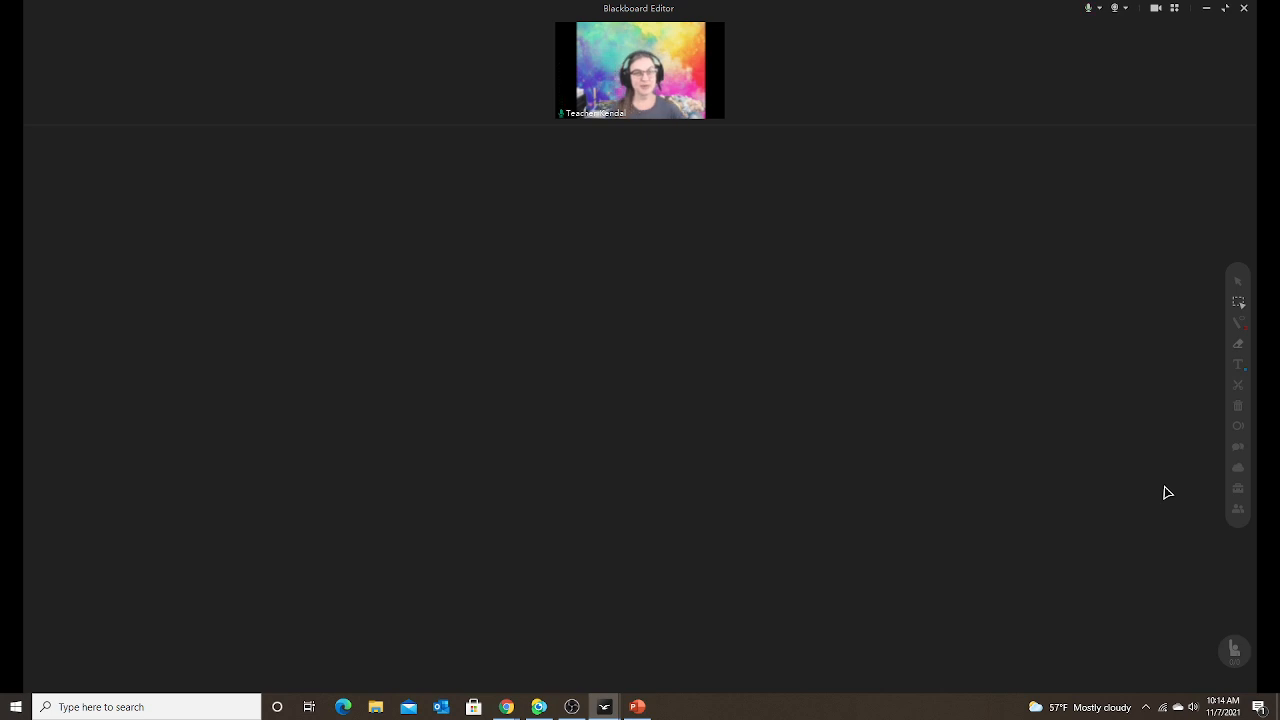
Reopen the 'fish and reptile venn diagram' file from My Drive and scroll to an empty page.
{"action": "left_click", "coordinate": [1237, 470]}
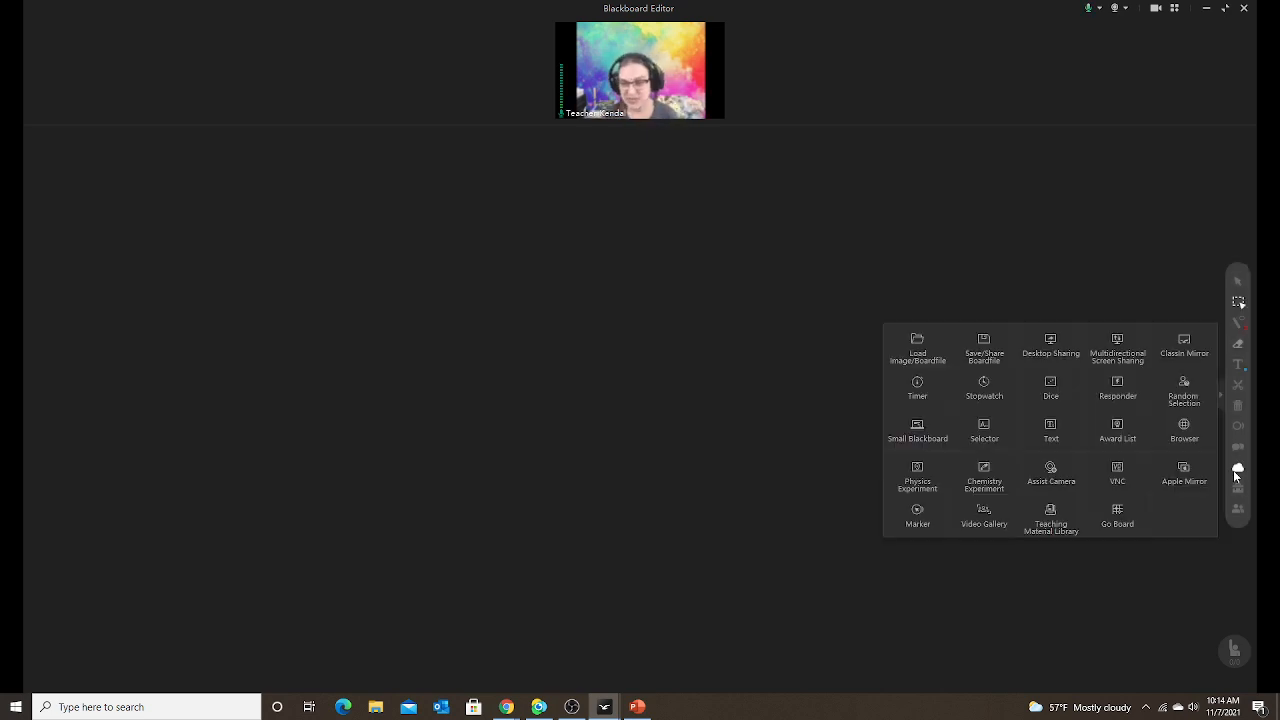
{"action": "left_click", "coordinate": [1239, 471]}
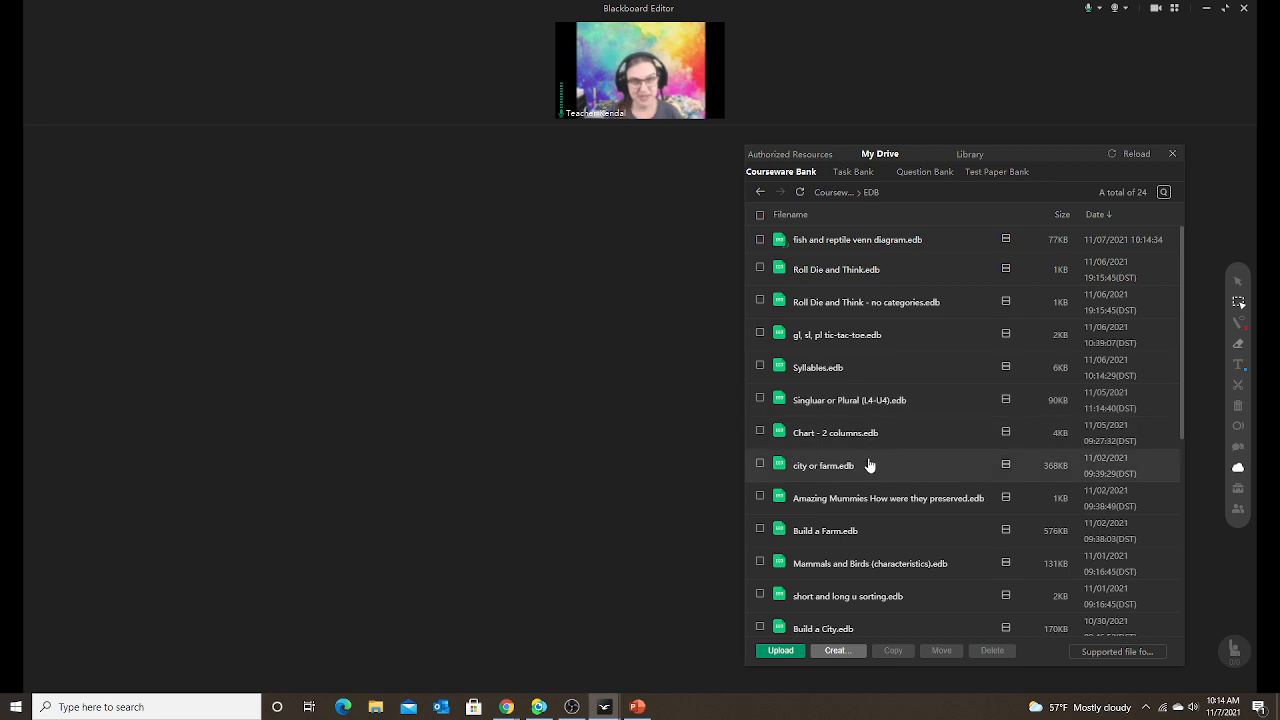
{"action": "left_click", "coordinate": [838, 246]}
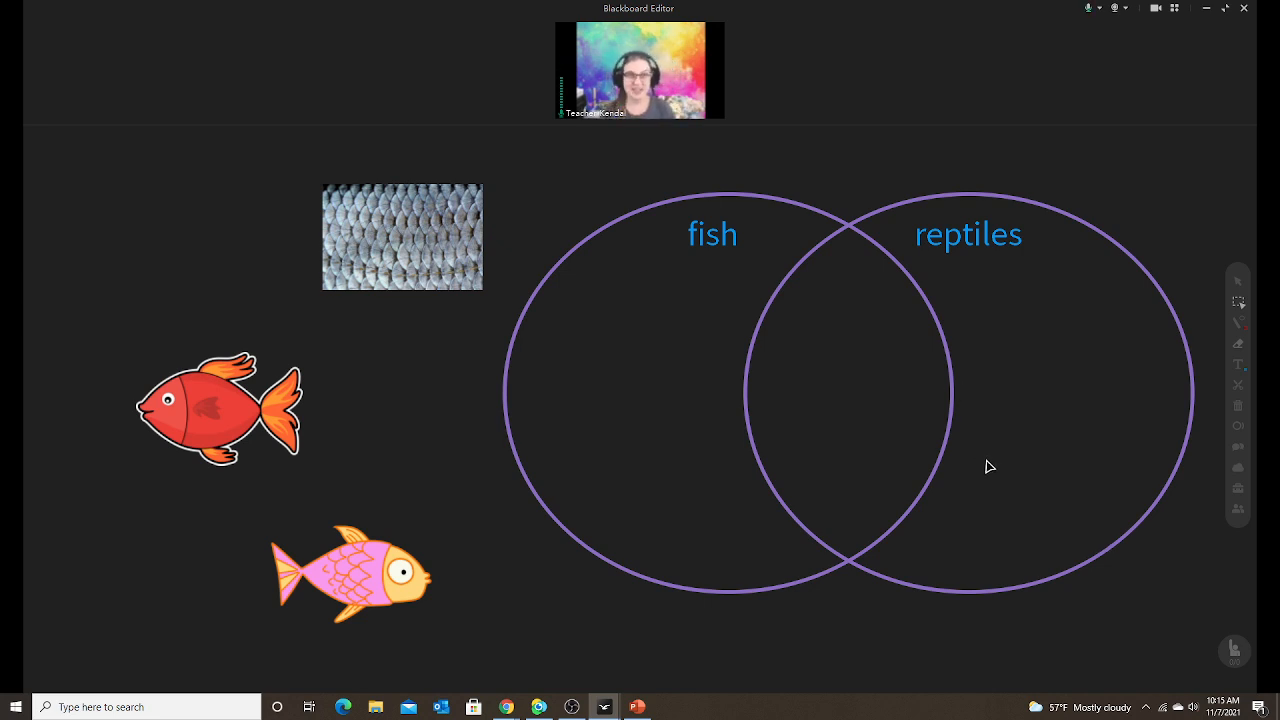
{"action": "scroll", "coordinate": [985, 468], "scroll_direction": "down", "scroll_amount": 10}
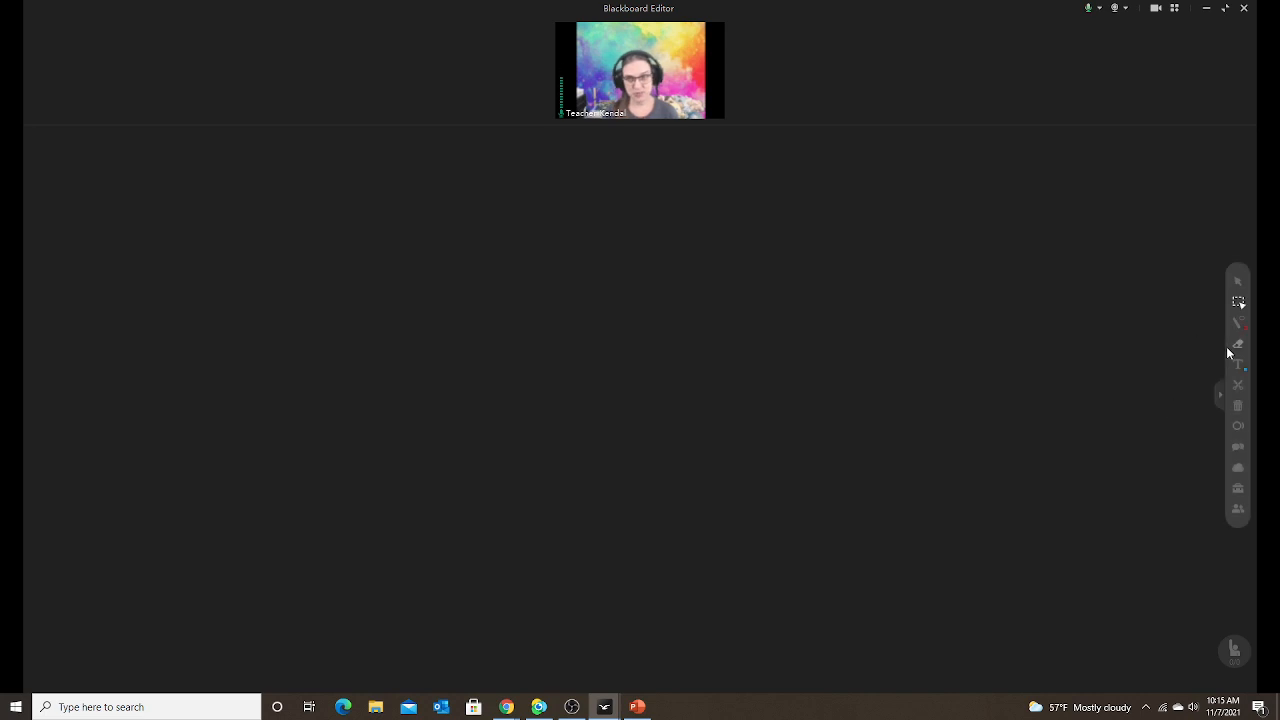
Insert a 3-column, 2-row table on the blank PowerPoint slide.
{"action": "left_click", "coordinate": [1239, 302]}
{"action": "left_click", "coordinate": [638, 707]}
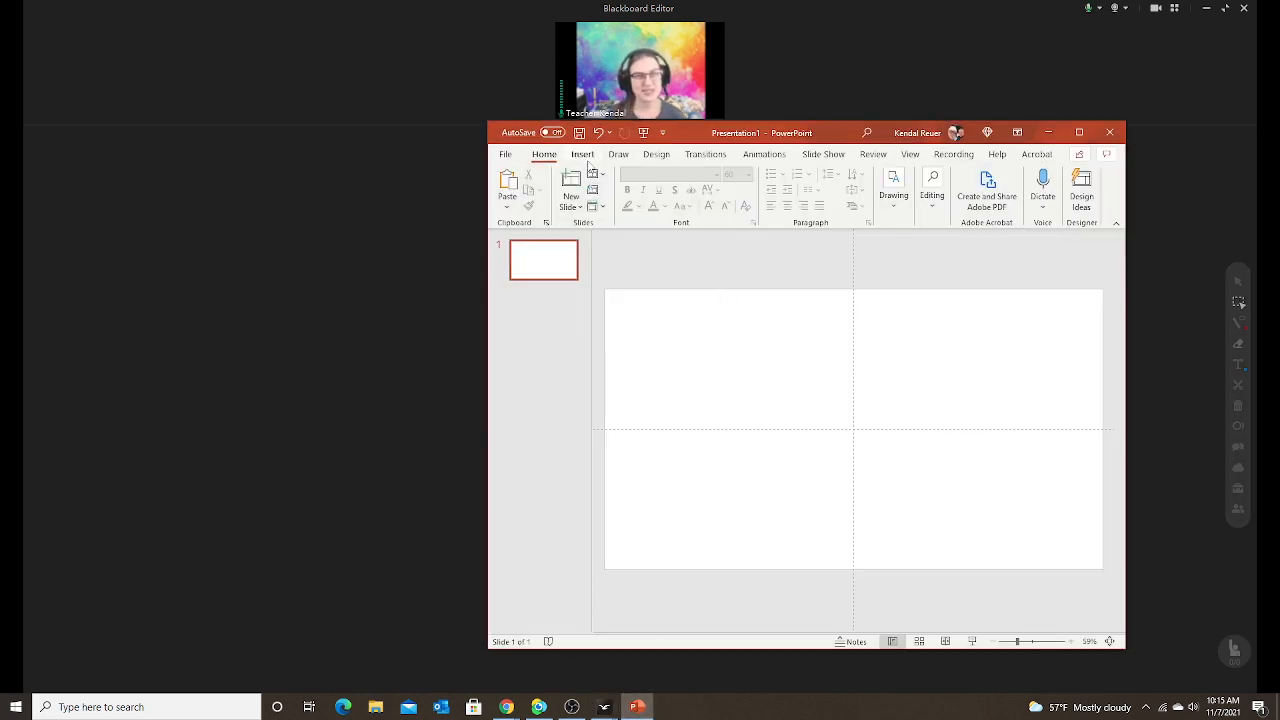
{"action": "left_click", "coordinate": [583, 155]}
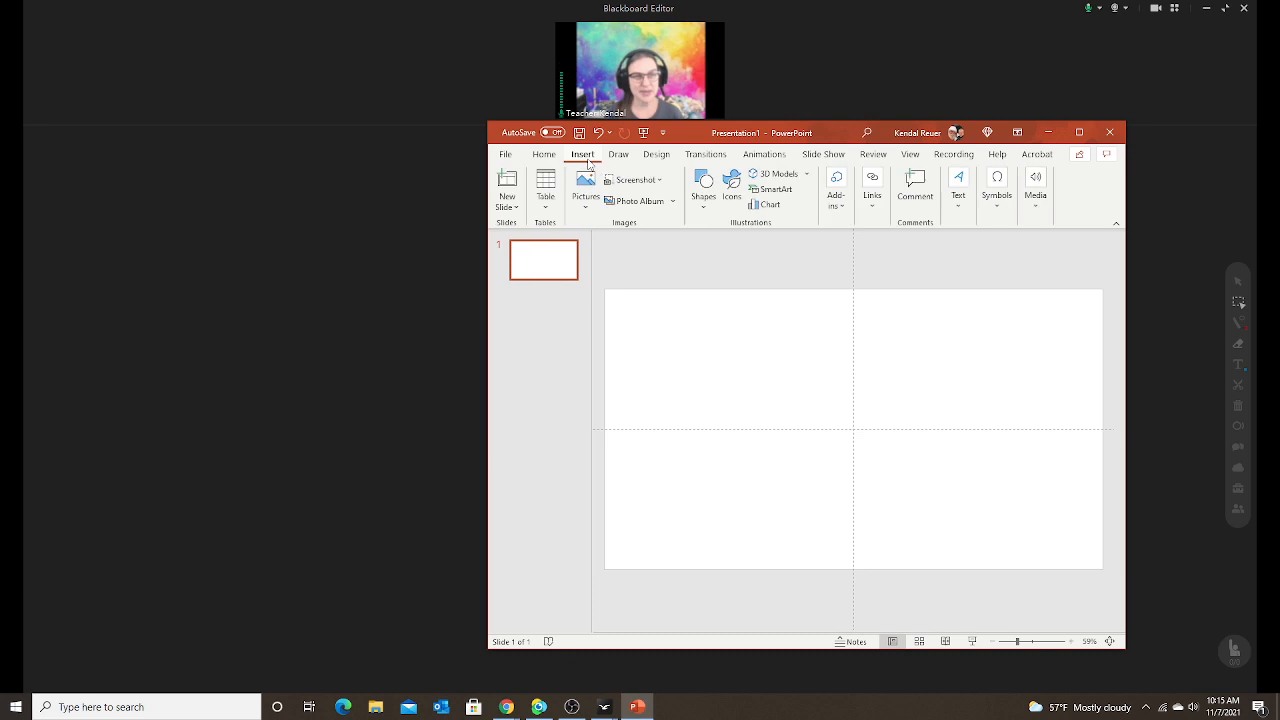
{"action": "left_click", "coordinate": [546, 190]}
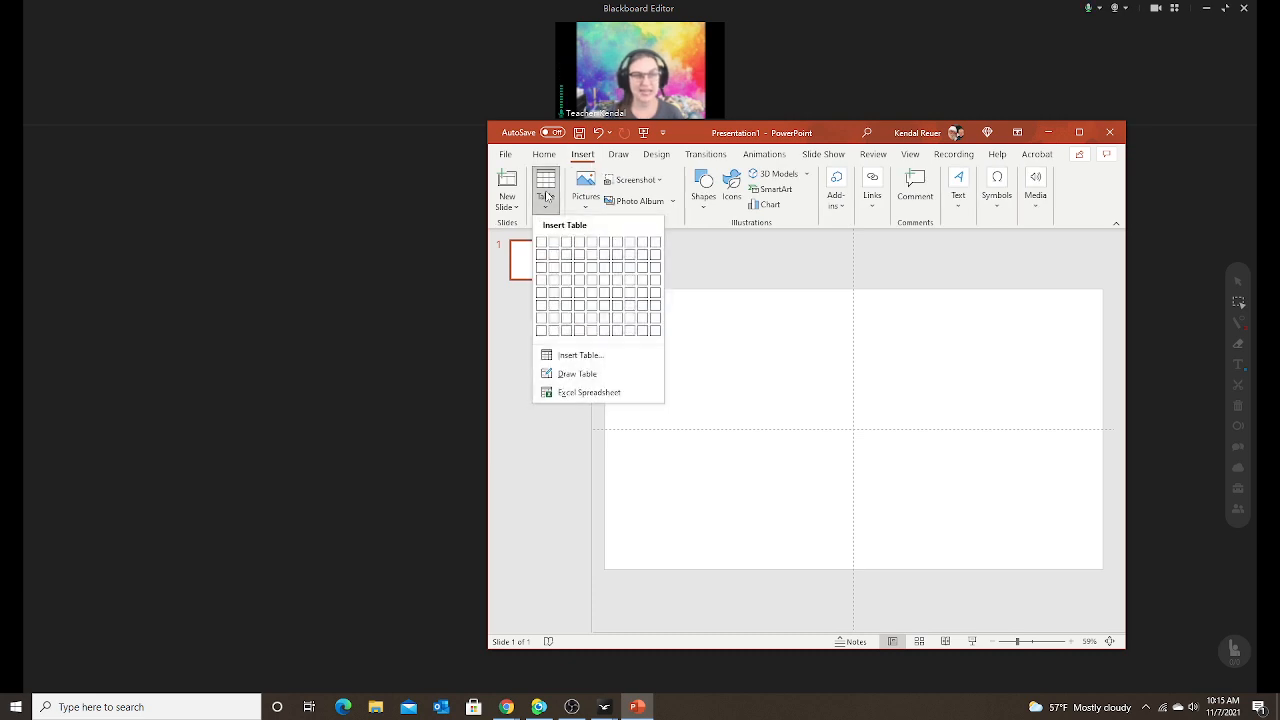
{"action": "left_click", "coordinate": [566, 256]}
Stretch the table taller down the slide and copy it.
{"action": "left_click_drag", "start_coordinate": [854, 349], "coordinate": [845, 548]}
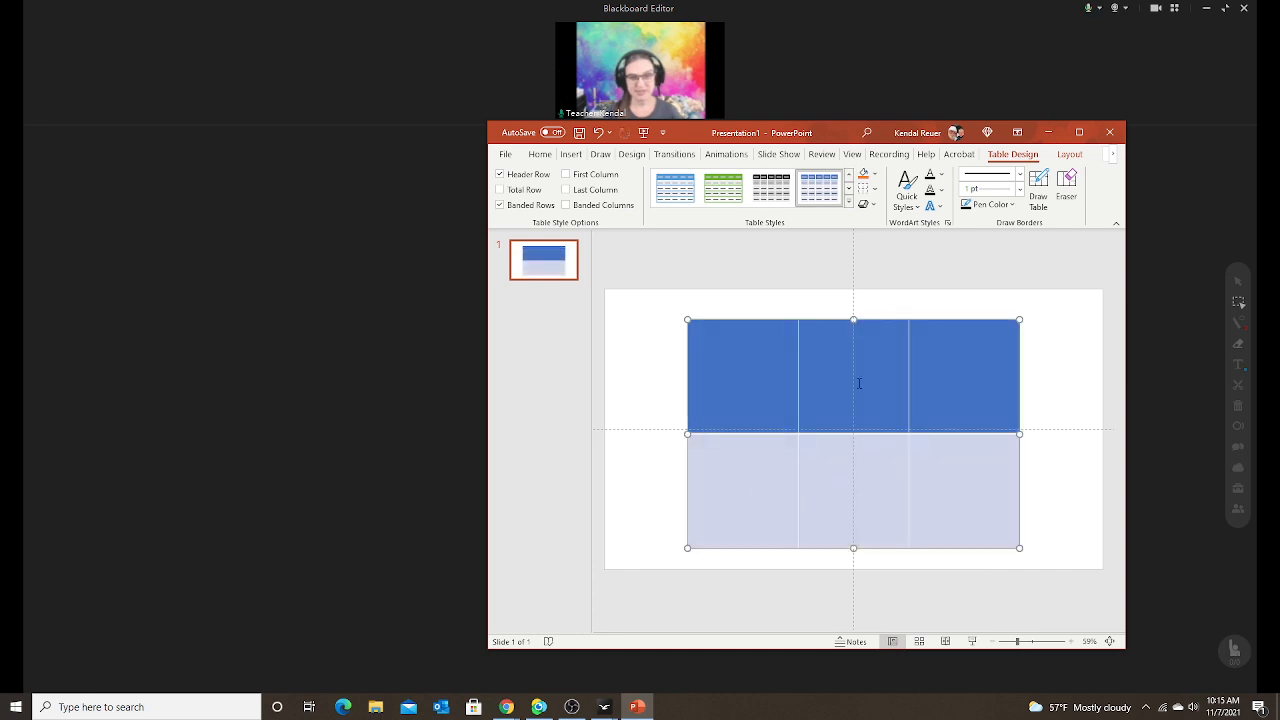
{"action": "left_click_drag", "start_coordinate": [831, 132], "coordinate": [952, 116]}
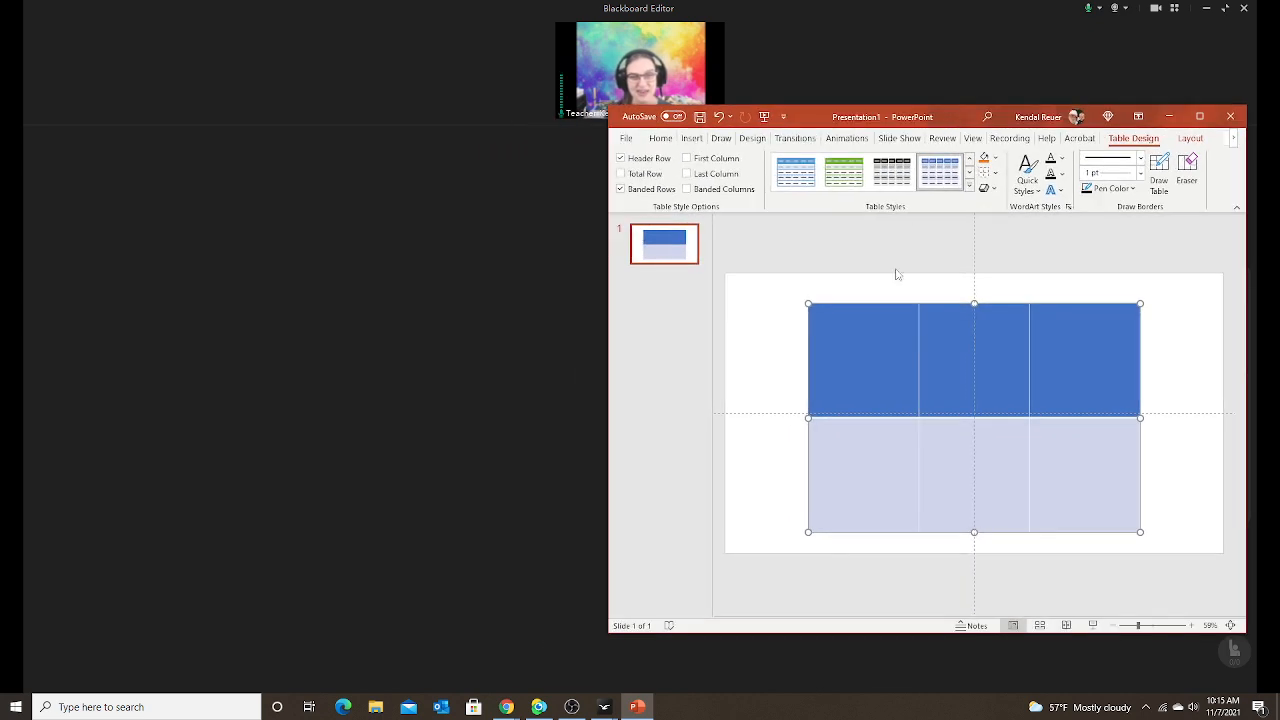
{"action": "right_click", "coordinate": [807, 378]}
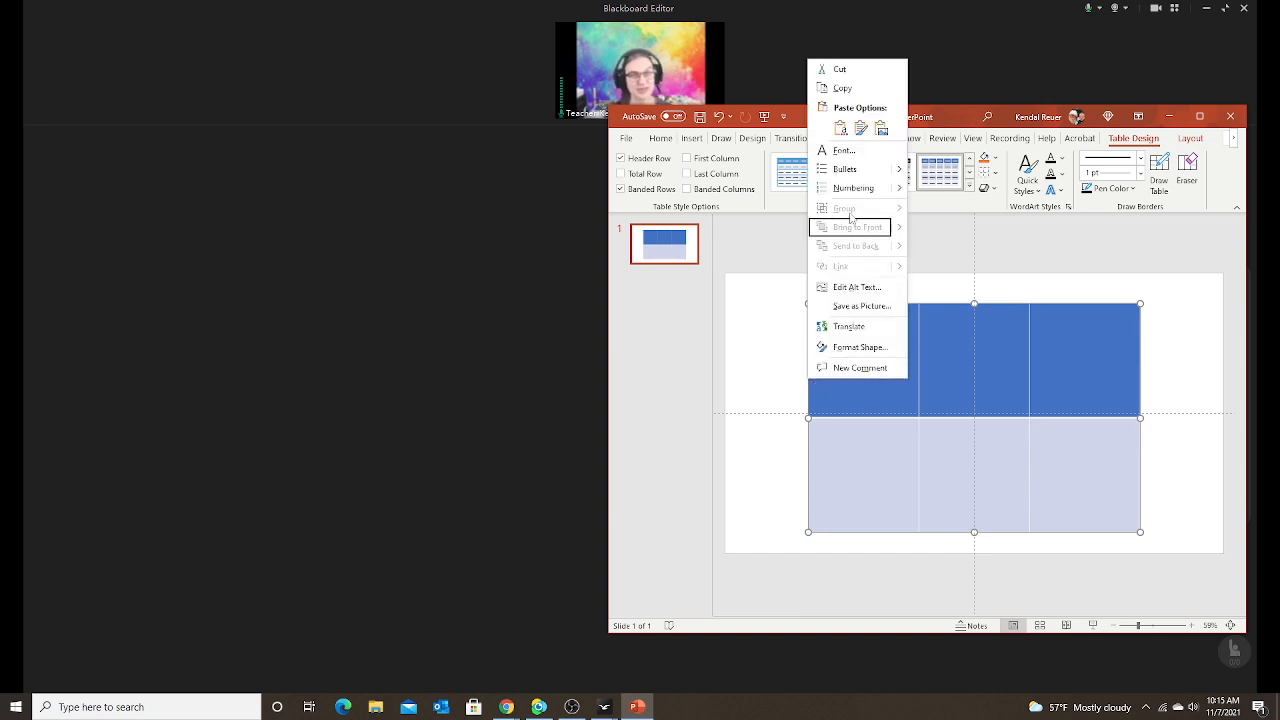
{"action": "left_click", "coordinate": [843, 88]}
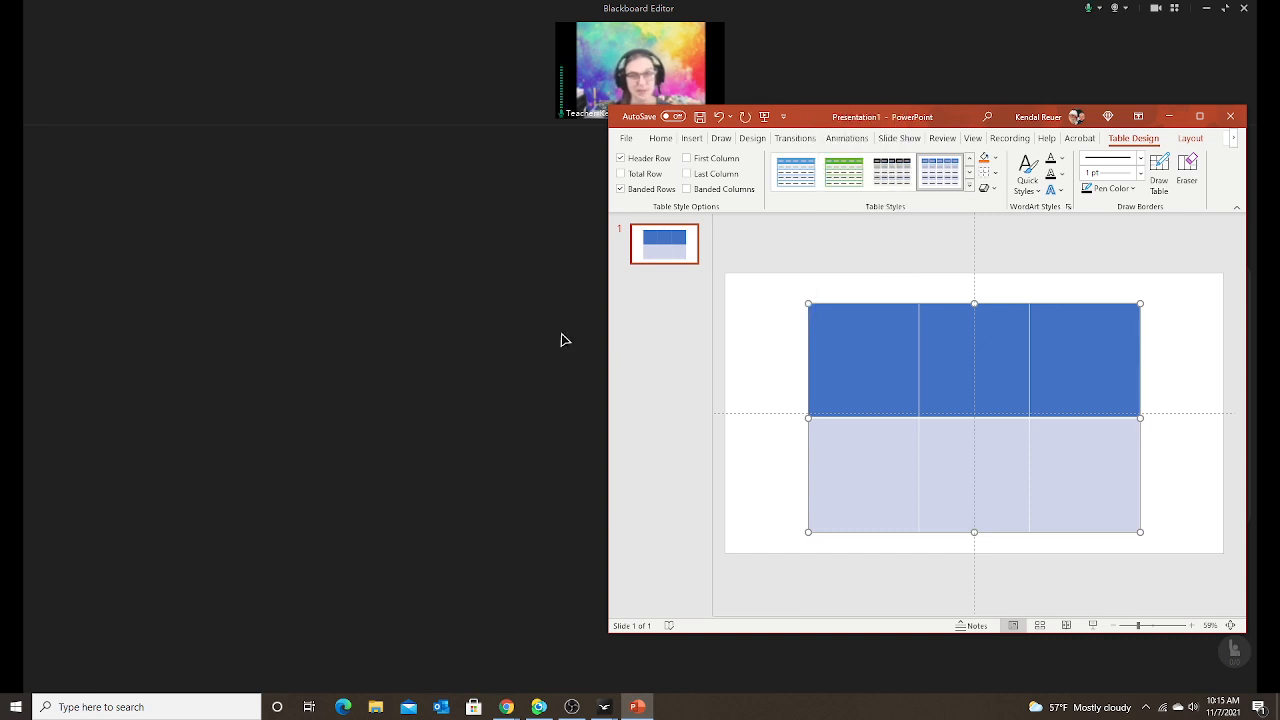
{"action": "left_click", "coordinate": [398, 379]}
Paste the table onto the board, shrink it to fit, and place it centre-right.
{"action": "key", "text": "ctrl+v"}
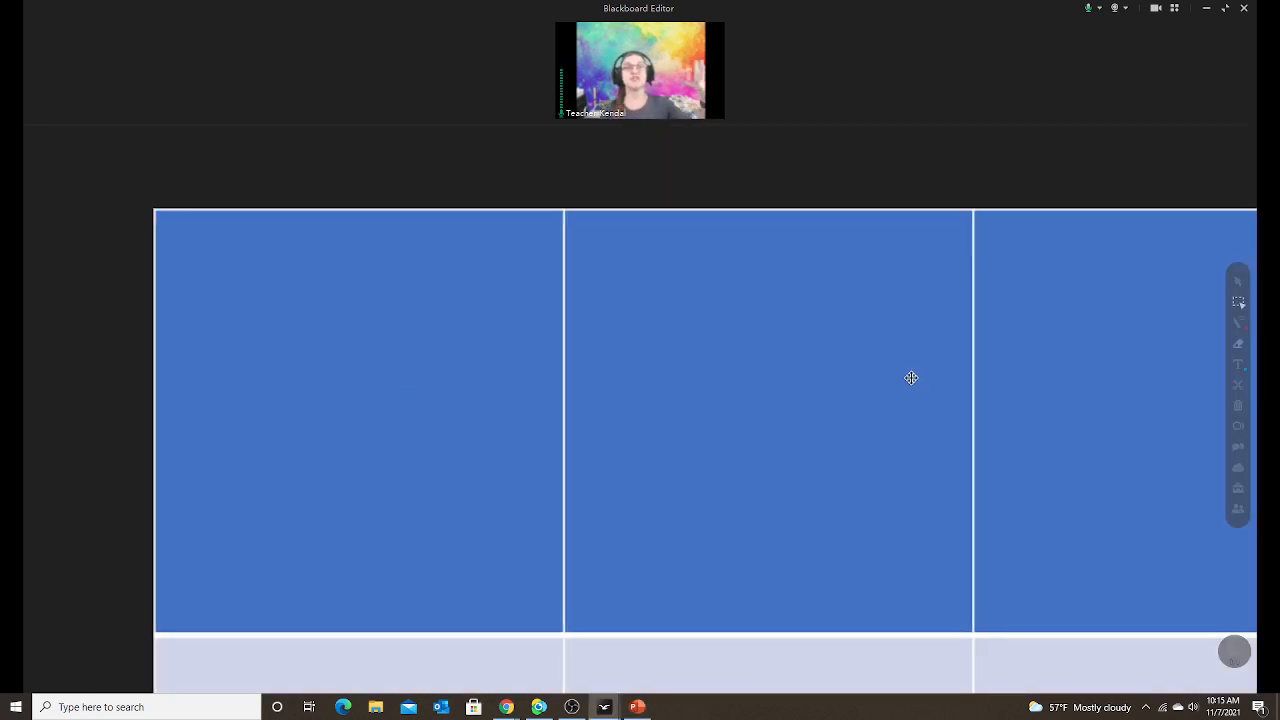
{"action": "left_click_drag", "start_coordinate": [911, 374], "coordinate": [658, 321]}
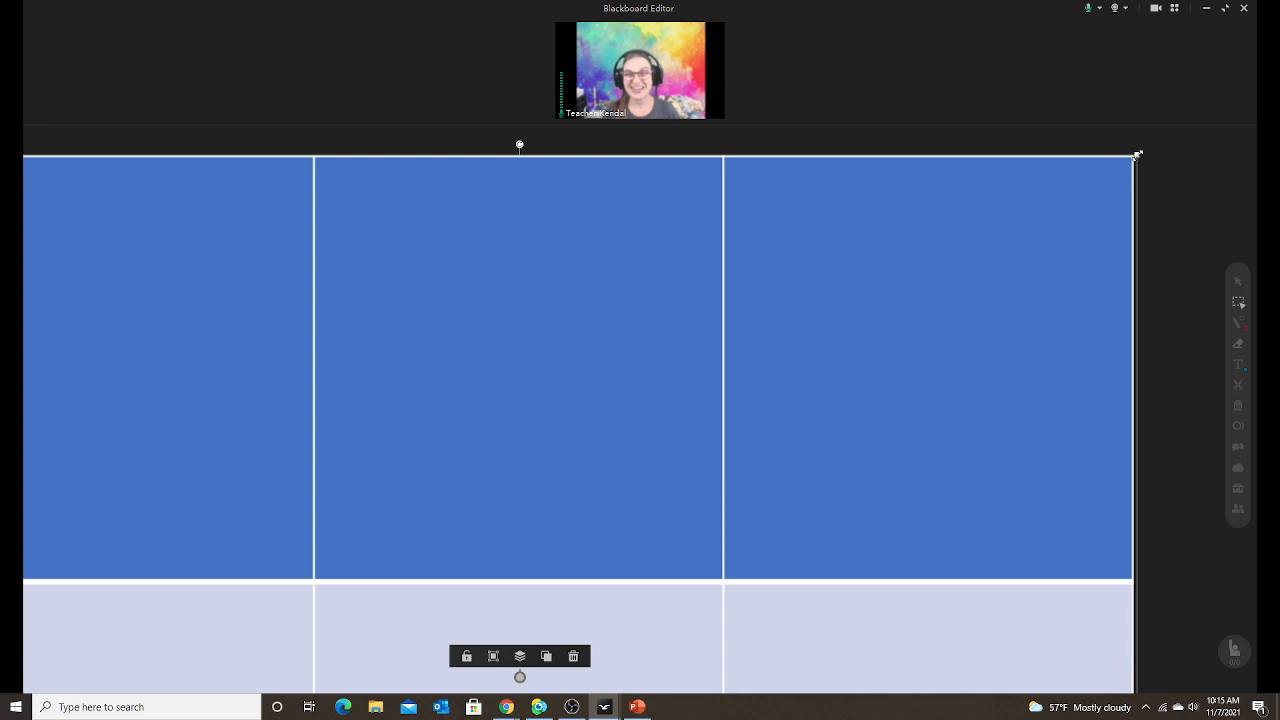
{"action": "left_click_drag", "start_coordinate": [1136, 164], "coordinate": [771, 406]}
{"action": "left_click_drag", "start_coordinate": [654, 494], "coordinate": [1056, 276]}
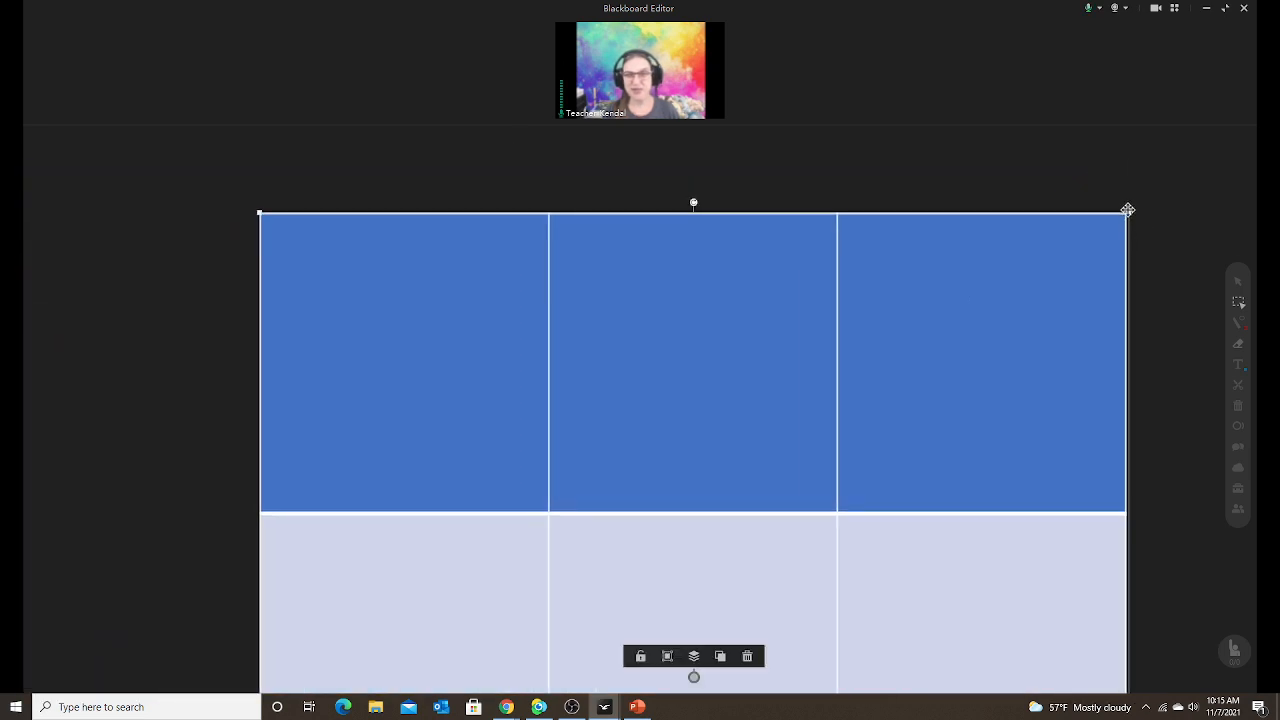
{"action": "left_click_drag", "start_coordinate": [1128, 212], "coordinate": [791, 443]}
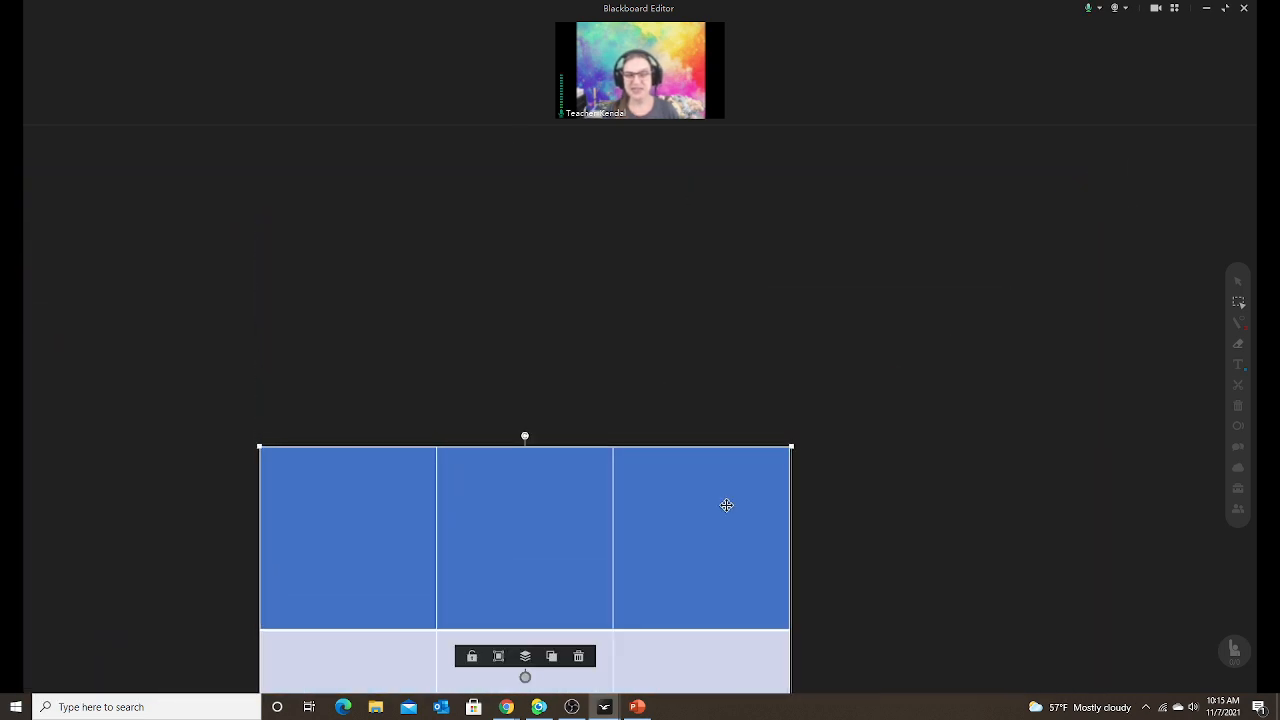
{"action": "left_click_drag", "start_coordinate": [723, 506], "coordinate": [980, 314]}
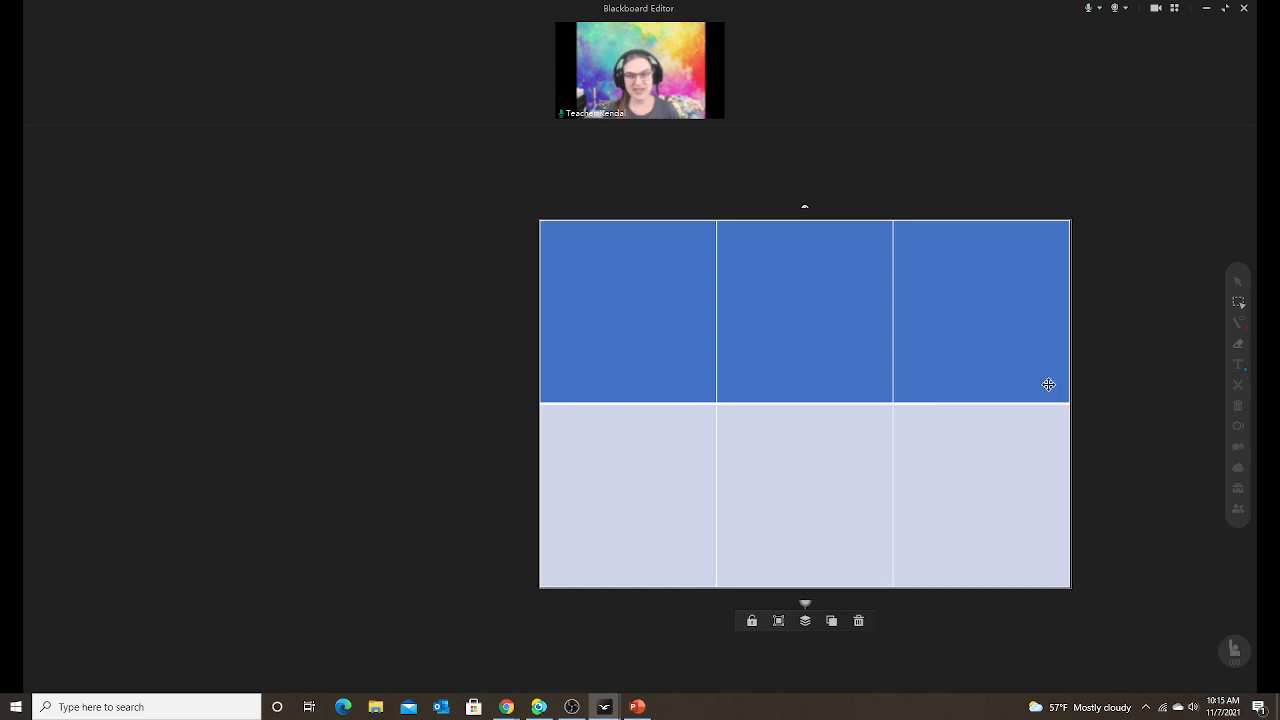
{"action": "left_click_drag", "start_coordinate": [1049, 380], "coordinate": [1026, 369]}
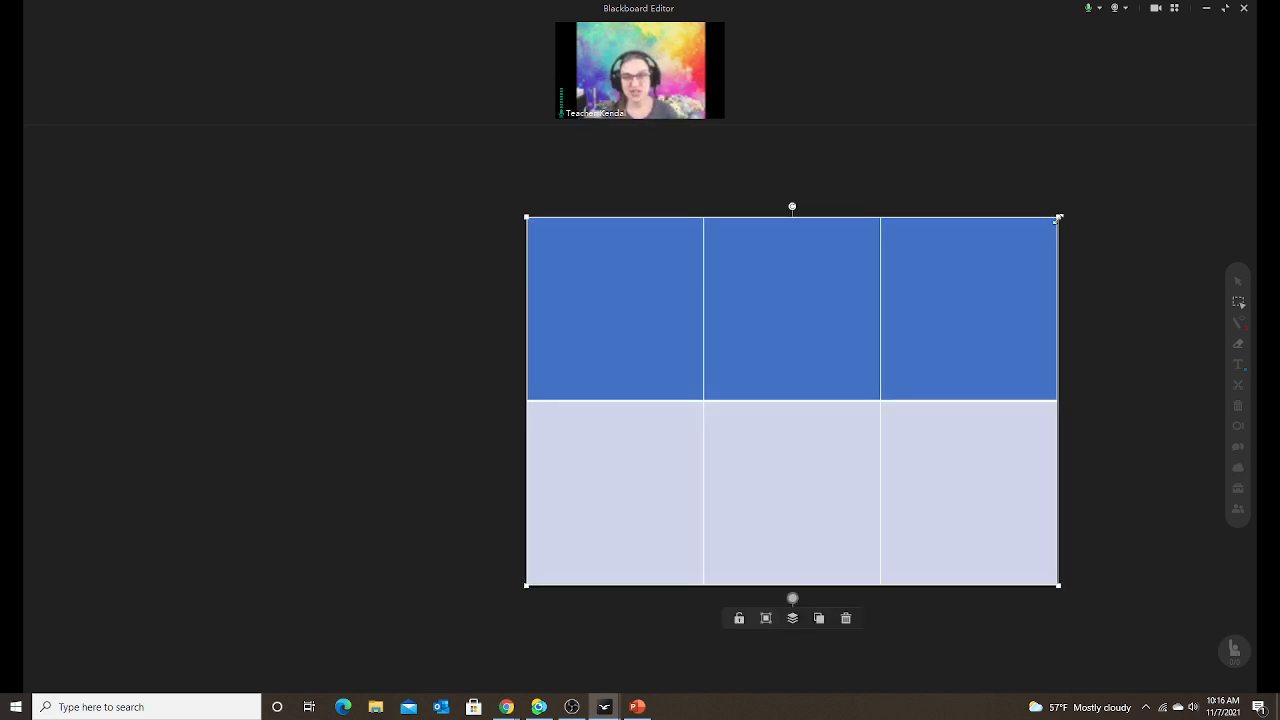
{"action": "mouse_move", "coordinate": [1058, 217]}
{"action": "left_mouse_down"}
{"action": "mouse_move", "coordinate": [769, 389]}
{"action": "mouse_move", "coordinate": [1063, 229]}
{"action": "mouse_move", "coordinate": [900, 314]}
{"action": "mouse_move", "coordinate": [1041, 230]}
{"action": "left_mouse_up"}
Minimize PowerPoint, then nudge the table slightly right and enlarge it a little.
{"action": "left_click", "coordinate": [637, 707]}
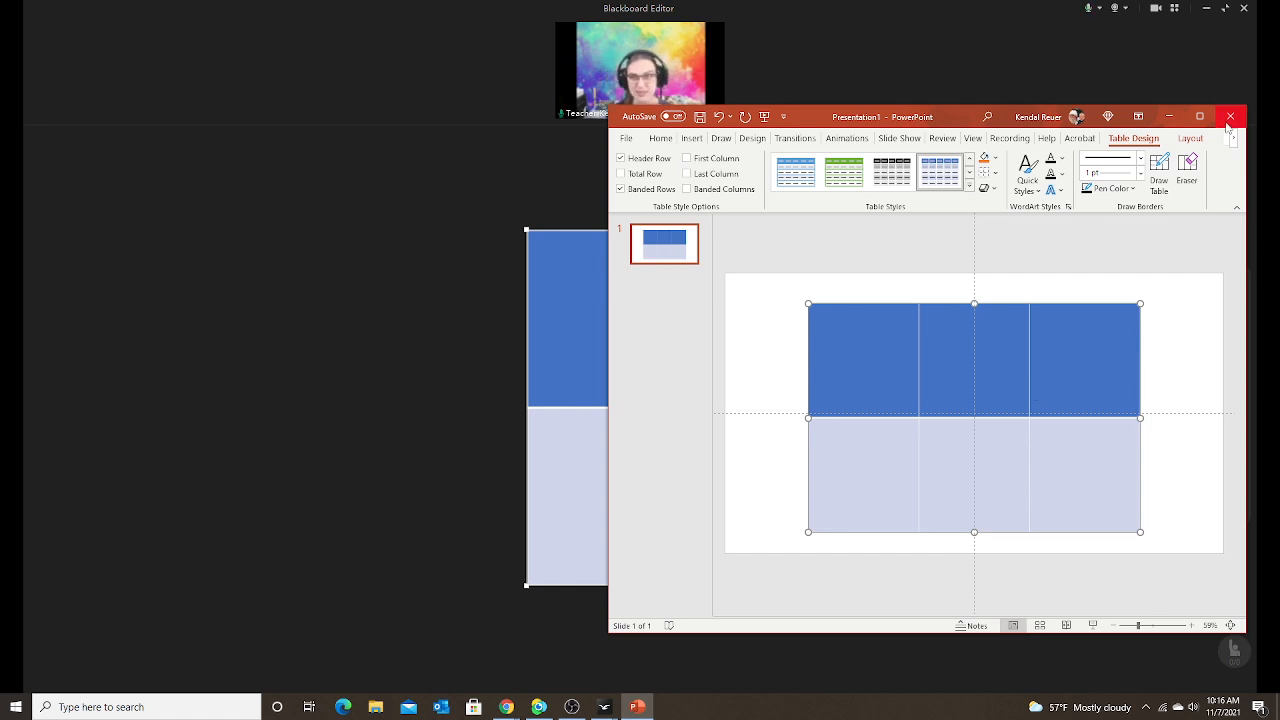
{"action": "left_click", "coordinate": [1169, 117]}
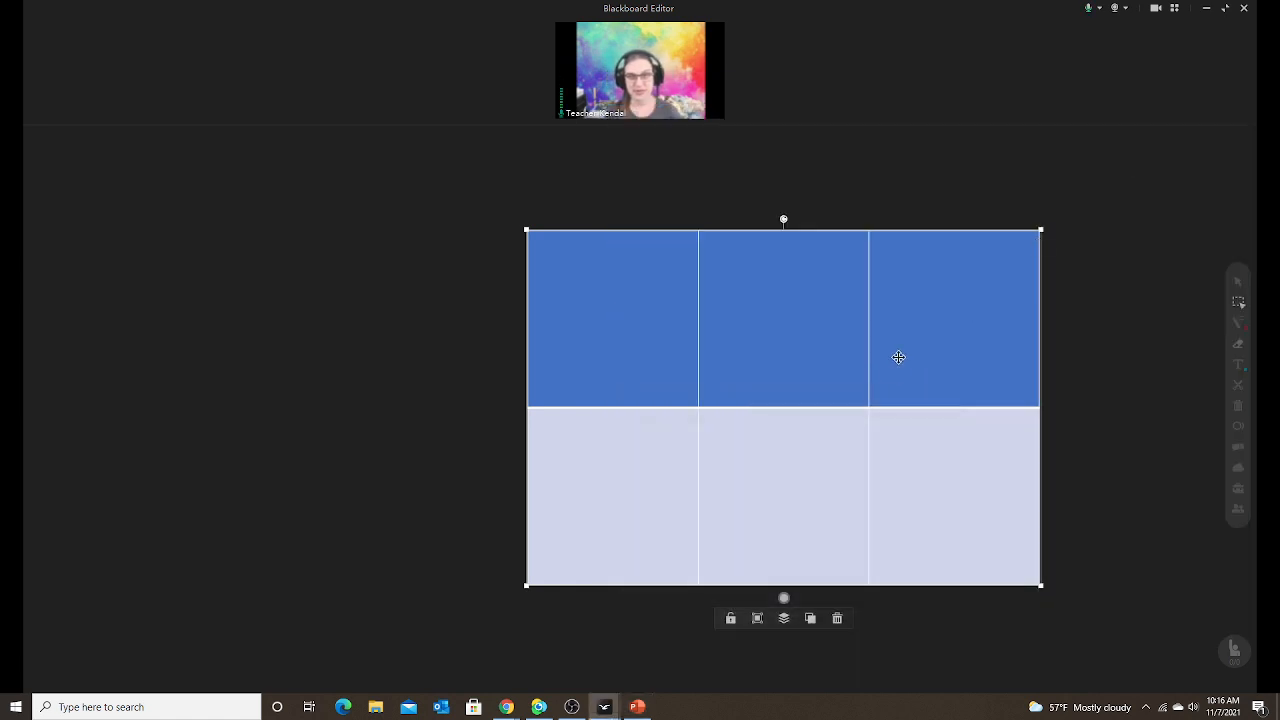
{"action": "left_click_drag", "start_coordinate": [897, 357], "coordinate": [912, 366]}
{"action": "left_click_drag", "start_coordinate": [1059, 241], "coordinate": [1106, 201]}
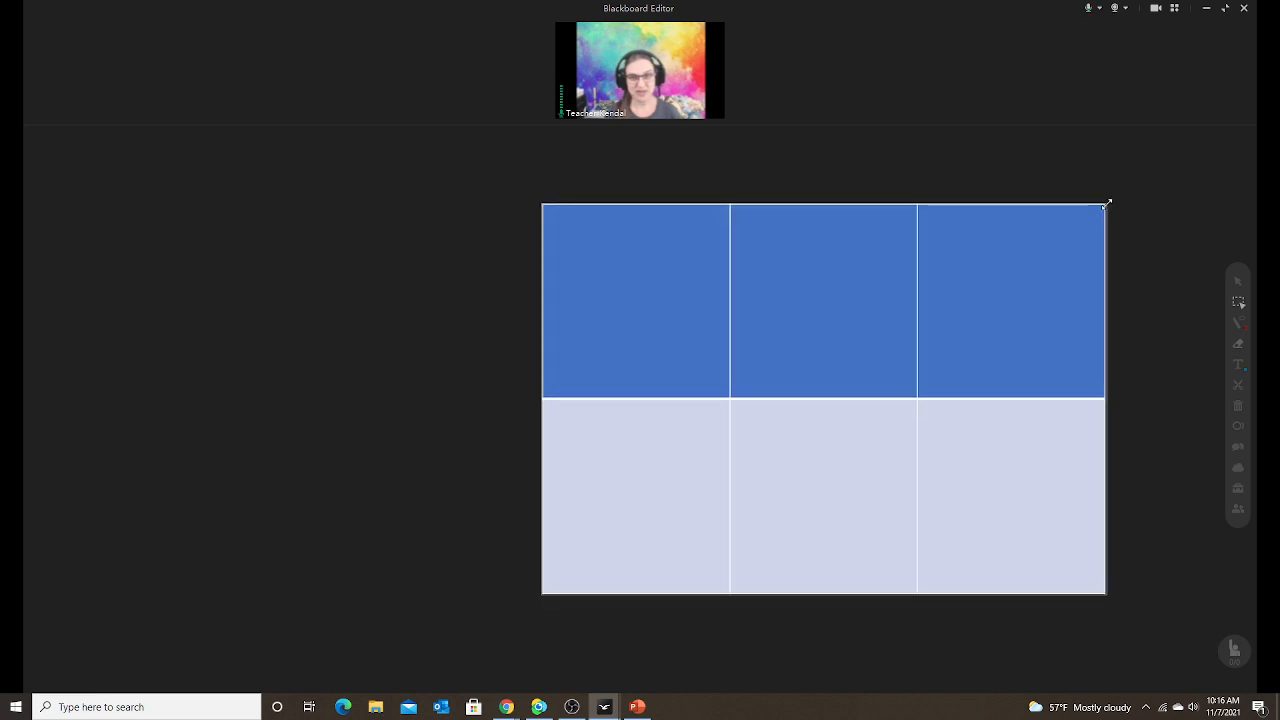
Type 'dfxgfdg', 'dfgdg' and 'dfhg' into the table's right, middle and left top cells.
{"action": "left_click", "coordinate": [1239, 365]}
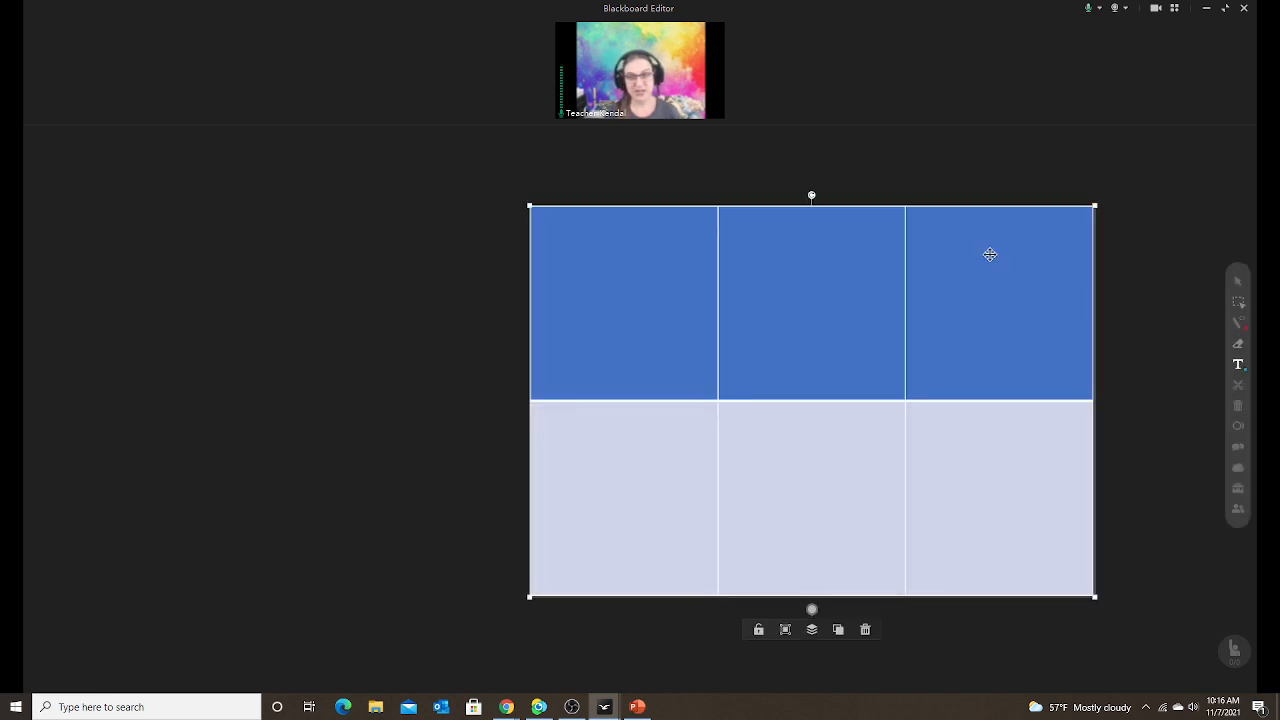
{"action": "left_click", "coordinate": [963, 230]}
{"action": "type", "text": "dfxgfdg"}
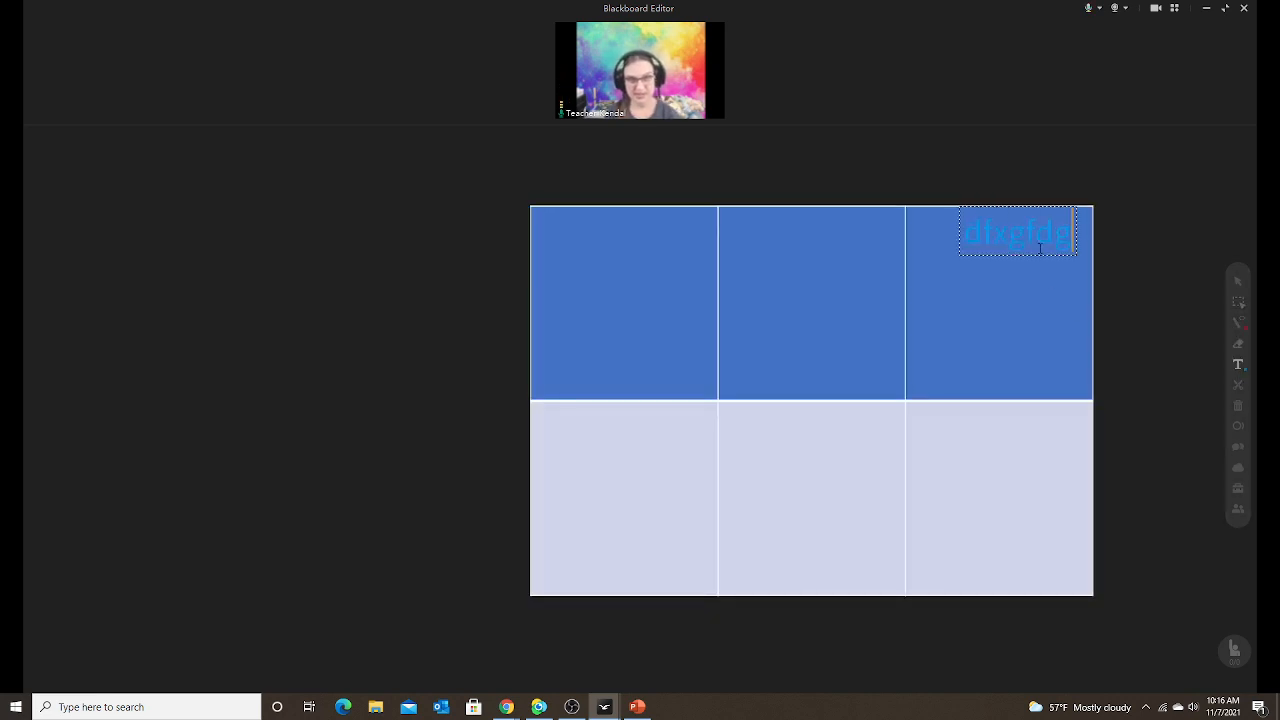
{"action": "left_click", "coordinate": [811, 230]}
{"action": "type", "text": "dfgdg"}
{"action": "left_click", "coordinate": [645, 250]}
{"action": "type", "text": "dfhg"}
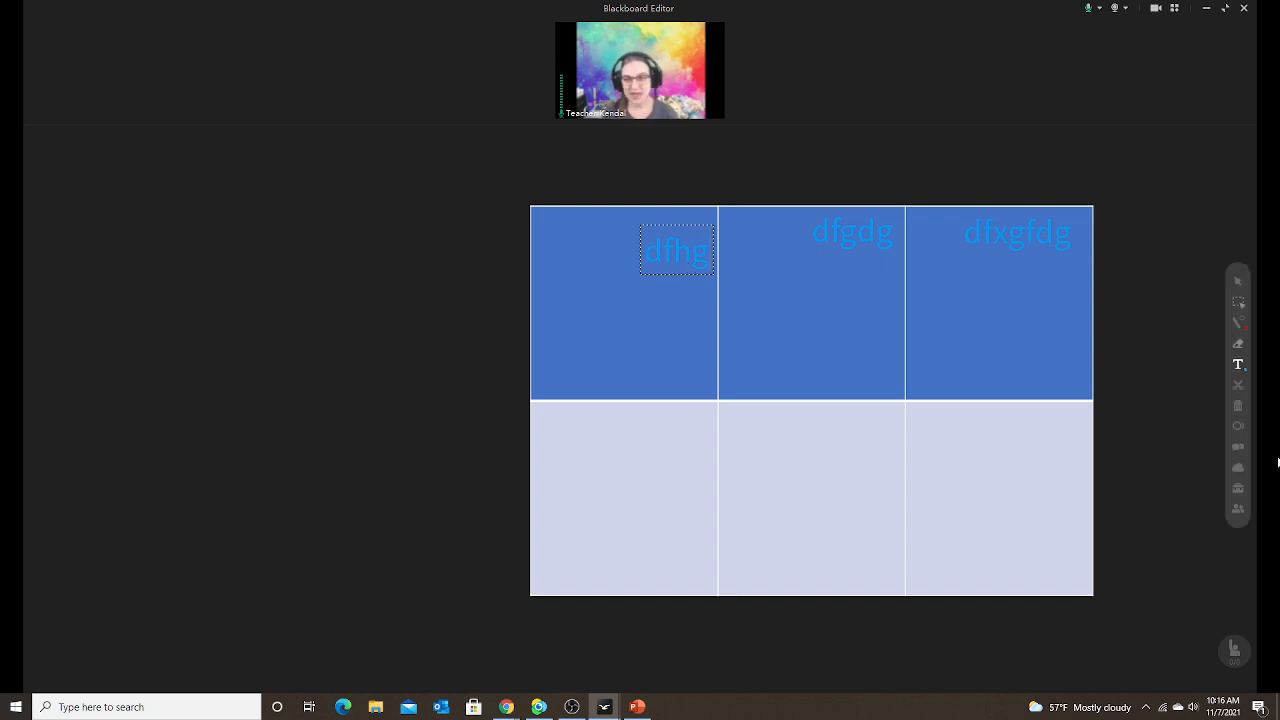
{"action": "left_click", "coordinate": [1237, 470]}
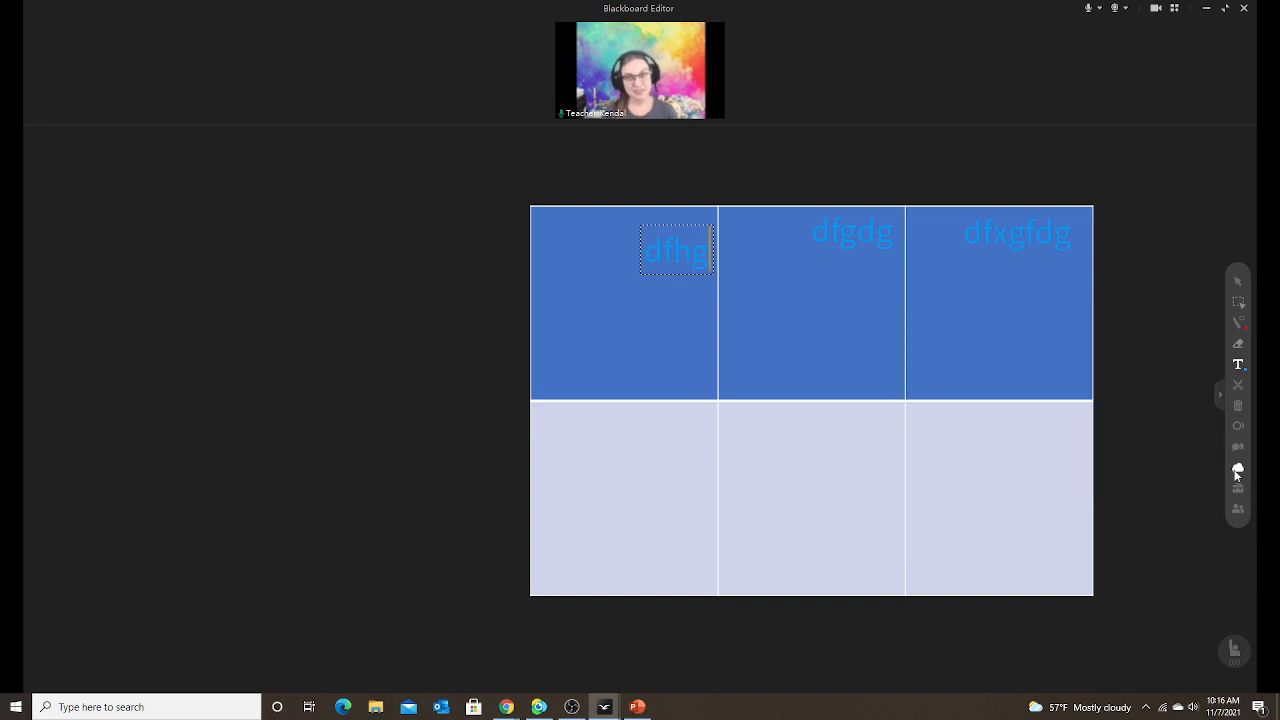
Open Tic-tac-toe board.edb from My Drive, replacing the current board content.
{"action": "left_click", "coordinate": [1237, 467]}
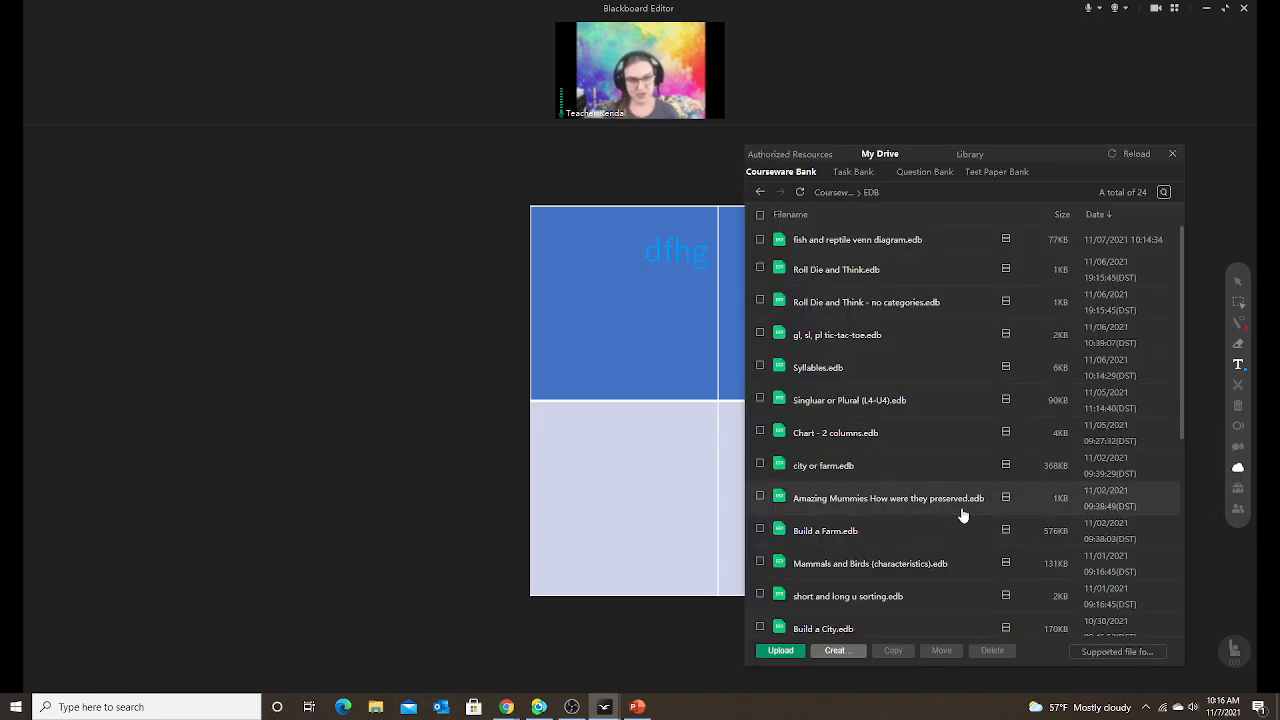
{"action": "left_click", "coordinate": [760, 192]}
{"action": "scroll", "coordinate": [869, 468], "scroll_direction": "down", "scroll_amount": 3}
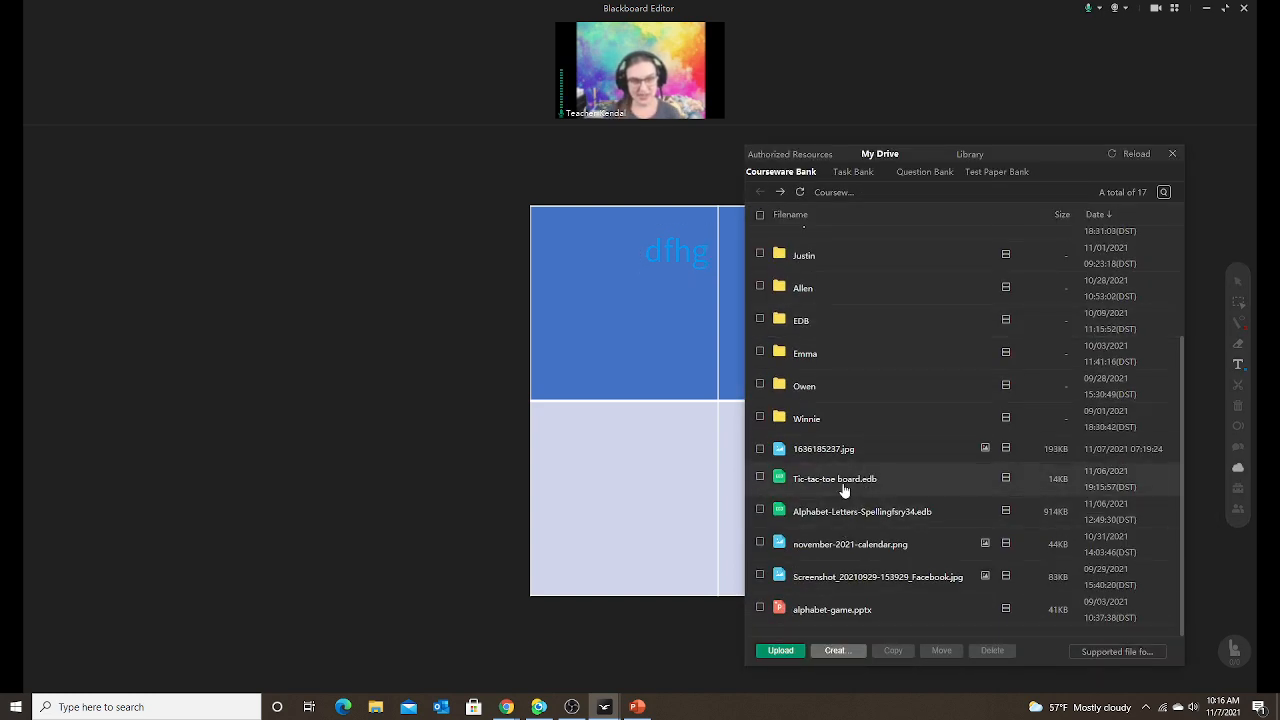
{"action": "double_click", "coordinate": [841, 478]}
{"action": "left_click", "coordinate": [603, 362]}
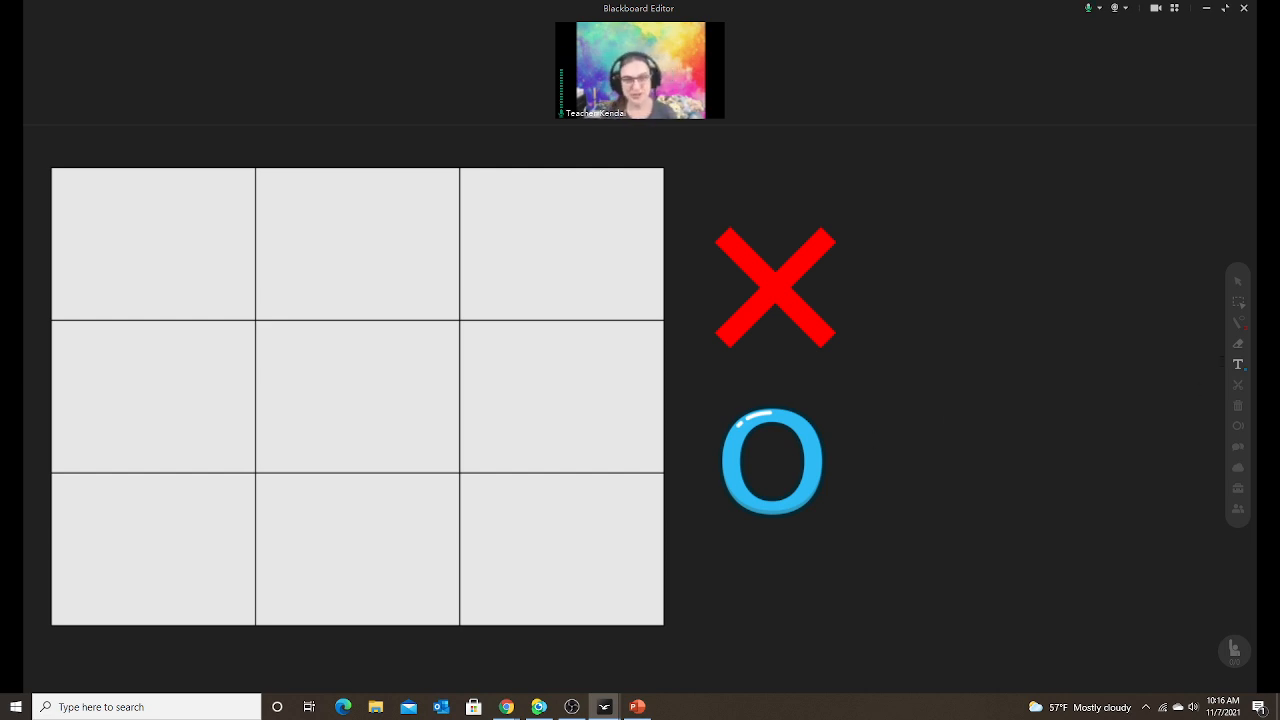
Write 'shirt' in the grid's top-right cell, correcting the mistyped letters.
{"action": "left_click", "coordinate": [1238, 364]}
{"action": "left_click", "coordinate": [521, 237]}
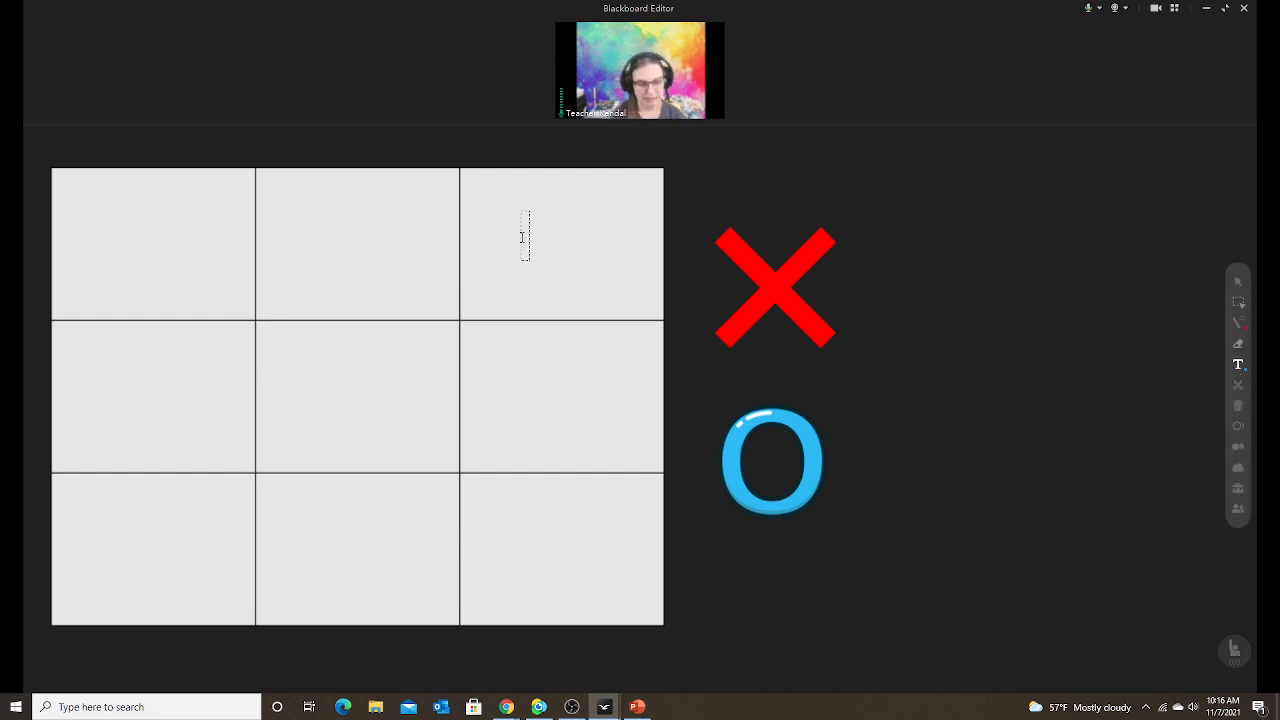
{"action": "type", "text": "shuiwuhwoilkj"}
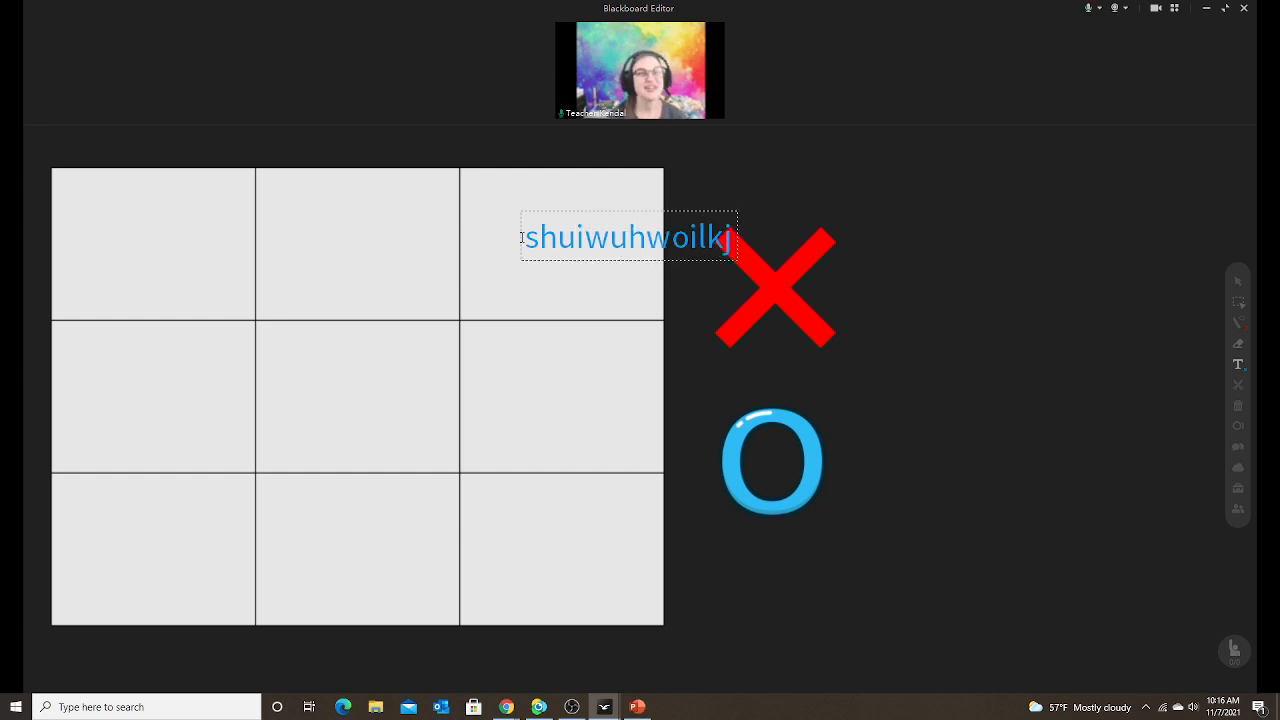
{"action": "left_click", "coordinate": [1238, 345]}
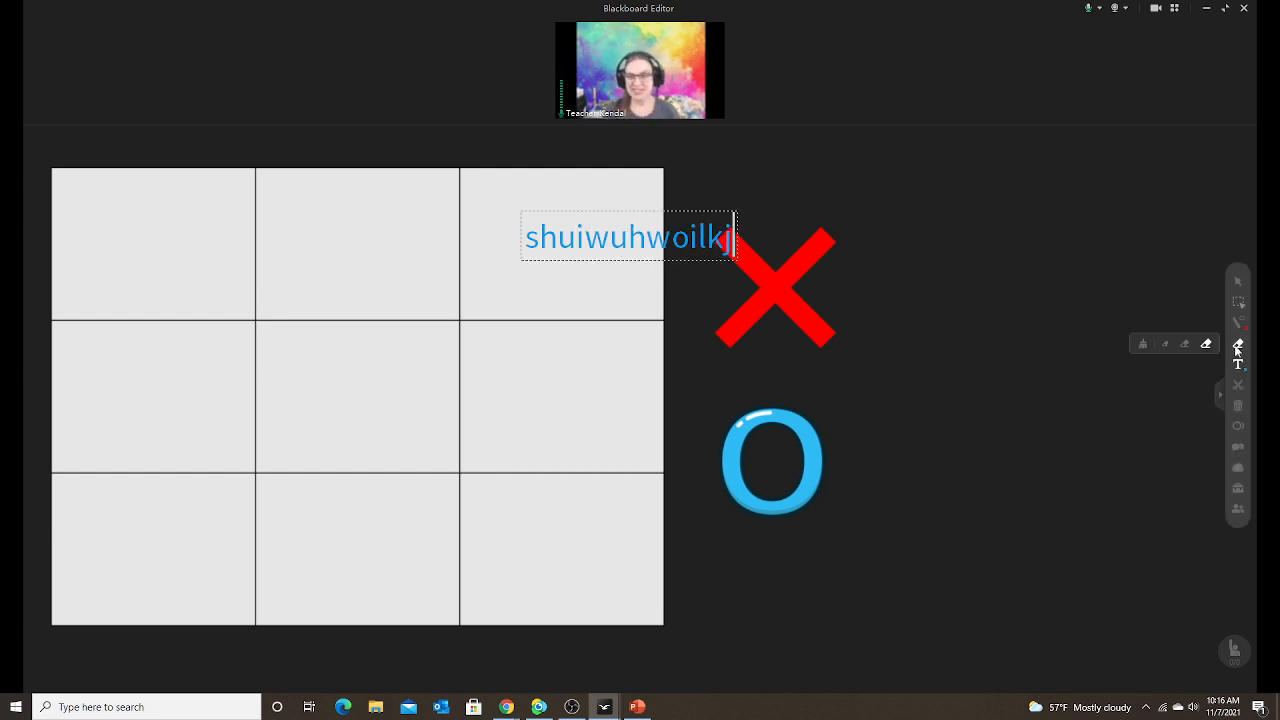
{"action": "left_click", "coordinate": [1238, 364]}
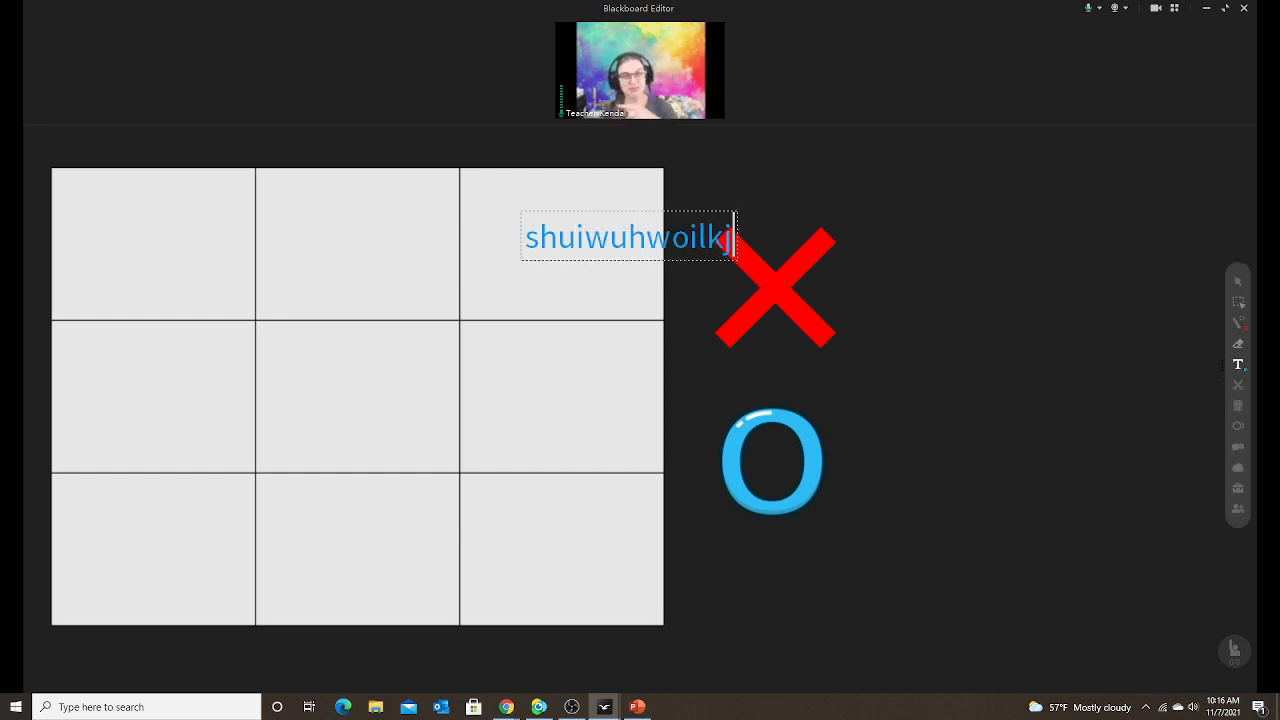
{"action": "left_click", "coordinate": [1238, 368]}
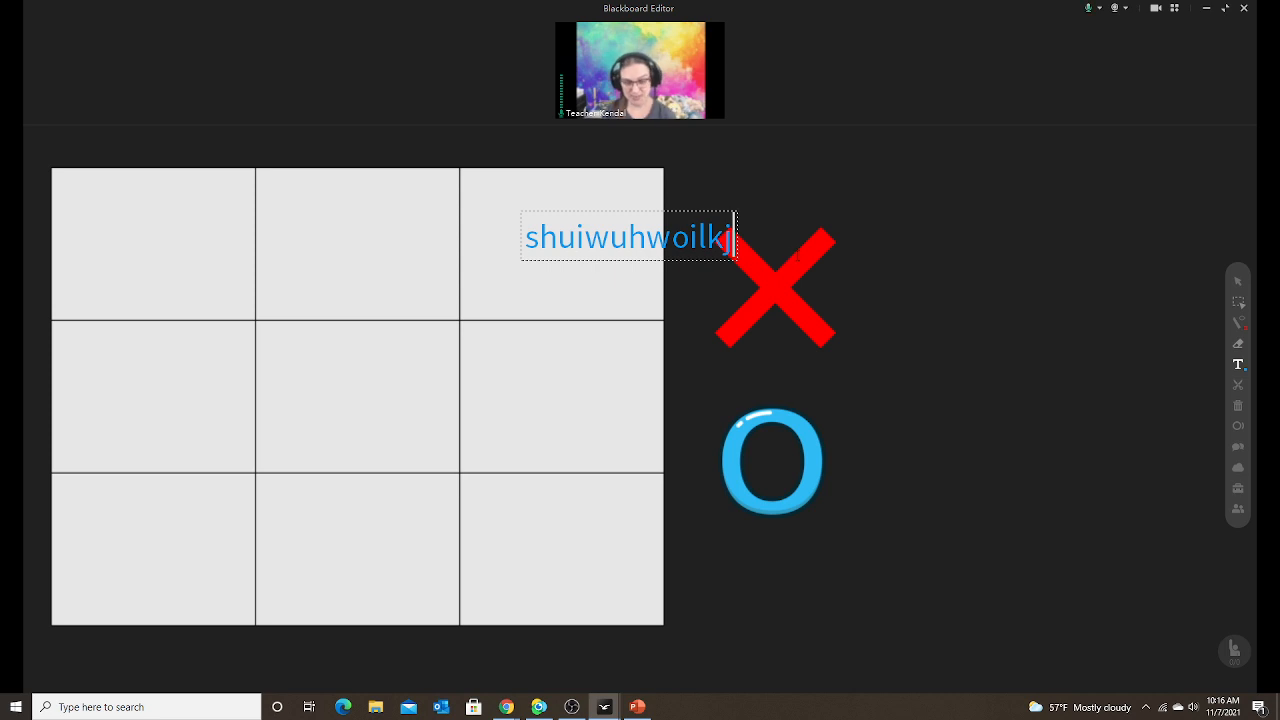
{"action": "key", "text": "BackSpace"}
{"action": "key", "text": "BackSpace"}
{"action": "key", "text": "BackSpace"}
{"action": "key", "text": "BackSpace"}
{"action": "key", "text": "BackSpace"}
{"action": "key", "text": "BackSpace"}
{"action": "key", "text": "BackSpace"}
{"action": "key", "text": "BackSpace"}
{"action": "key", "text": "BackSpace"}
{"action": "key", "text": "BackSpace"}
{"action": "key", "text": "BackSpace"}
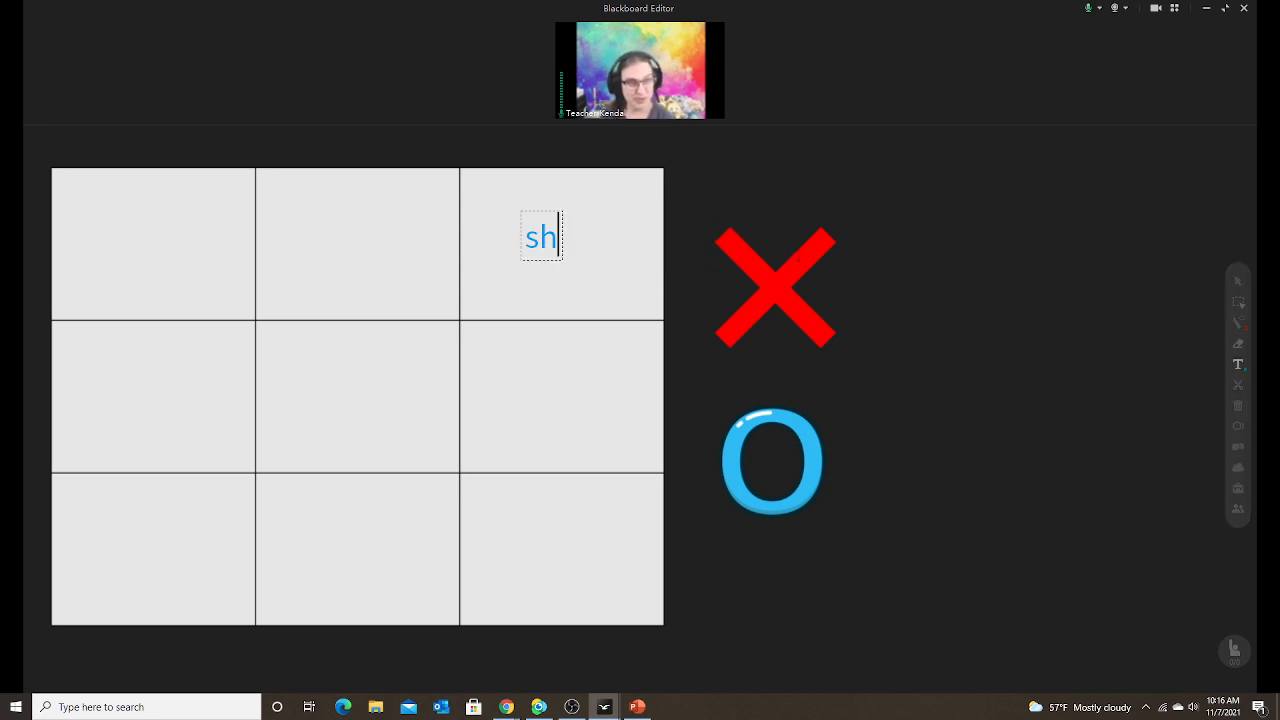
{"action": "type", "text": "irt"}
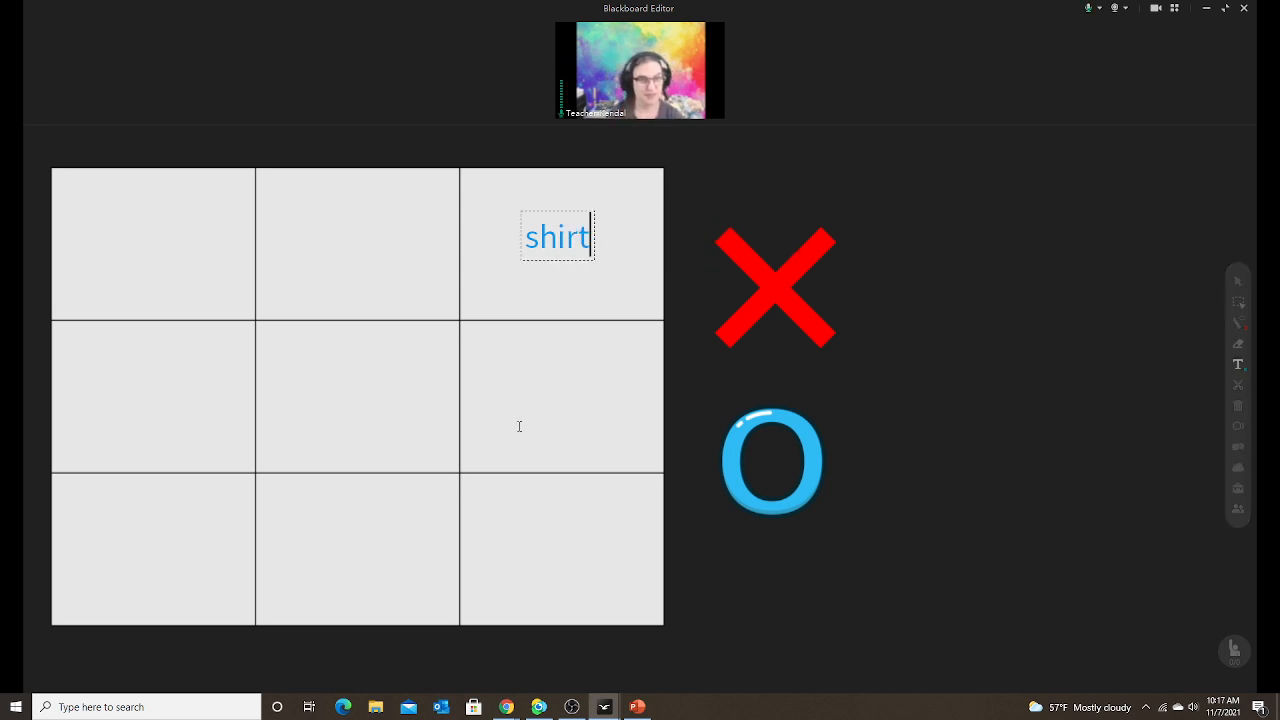
Add 'pants' and 'socks' to the middle-right and bottom-right cells.
{"action": "left_click", "coordinate": [522, 400]}
{"action": "type", "text": "pants"}
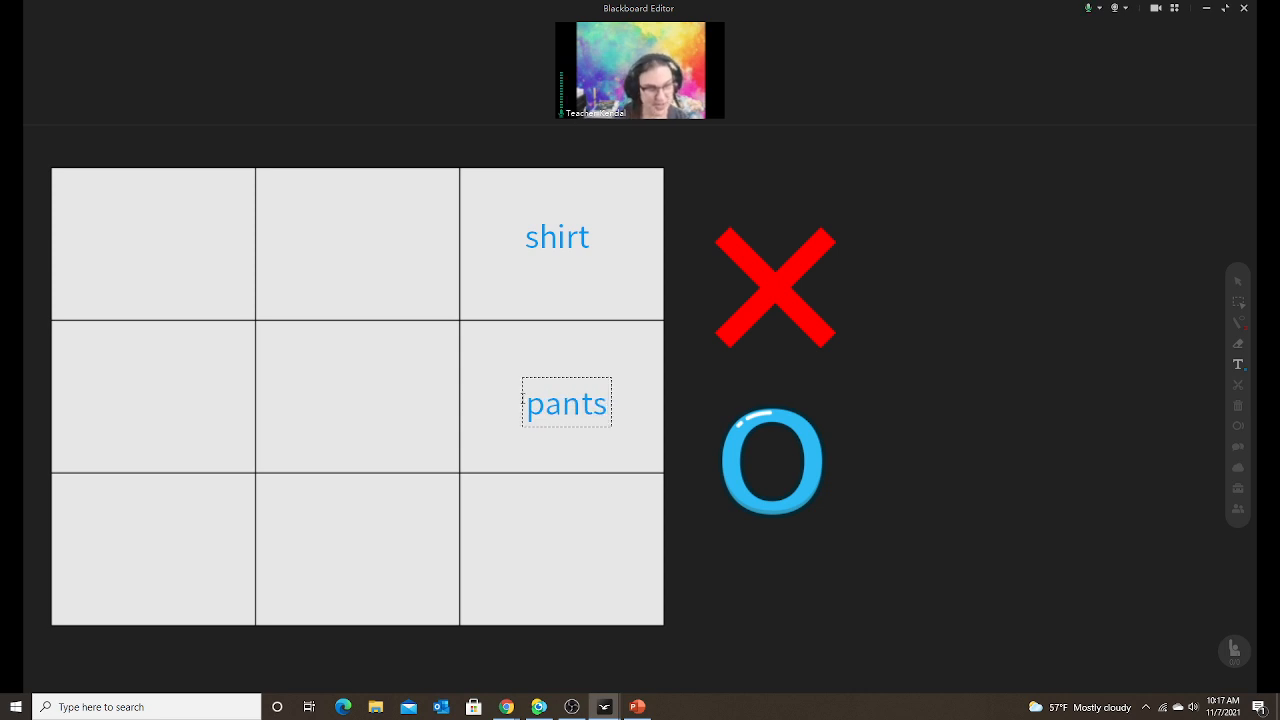
{"action": "left_click", "coordinate": [526, 540]}
{"action": "type", "text": "soicks"}
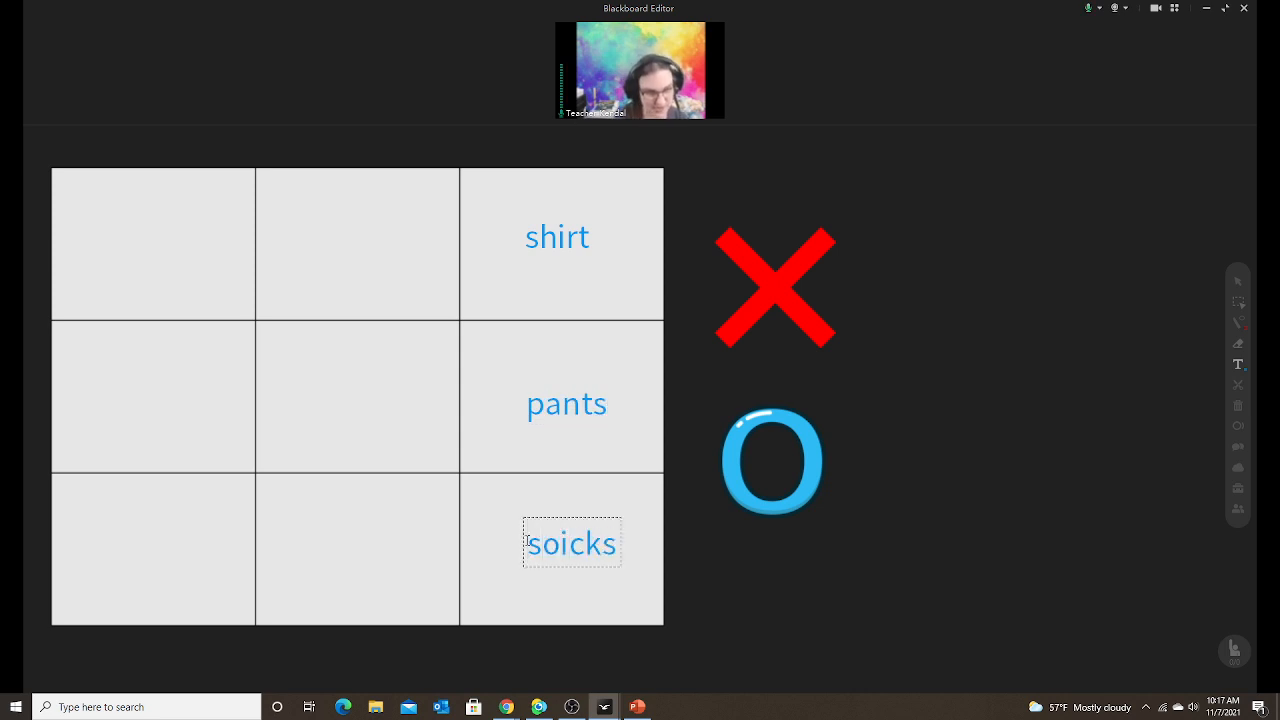
{"action": "key", "text": "BackSpace"}
{"action": "key", "text": "BackSpace"}
{"action": "key", "text": "BackSpace"}
{"action": "key", "text": "BackSpace"}
{"action": "type", "text": "cks"}
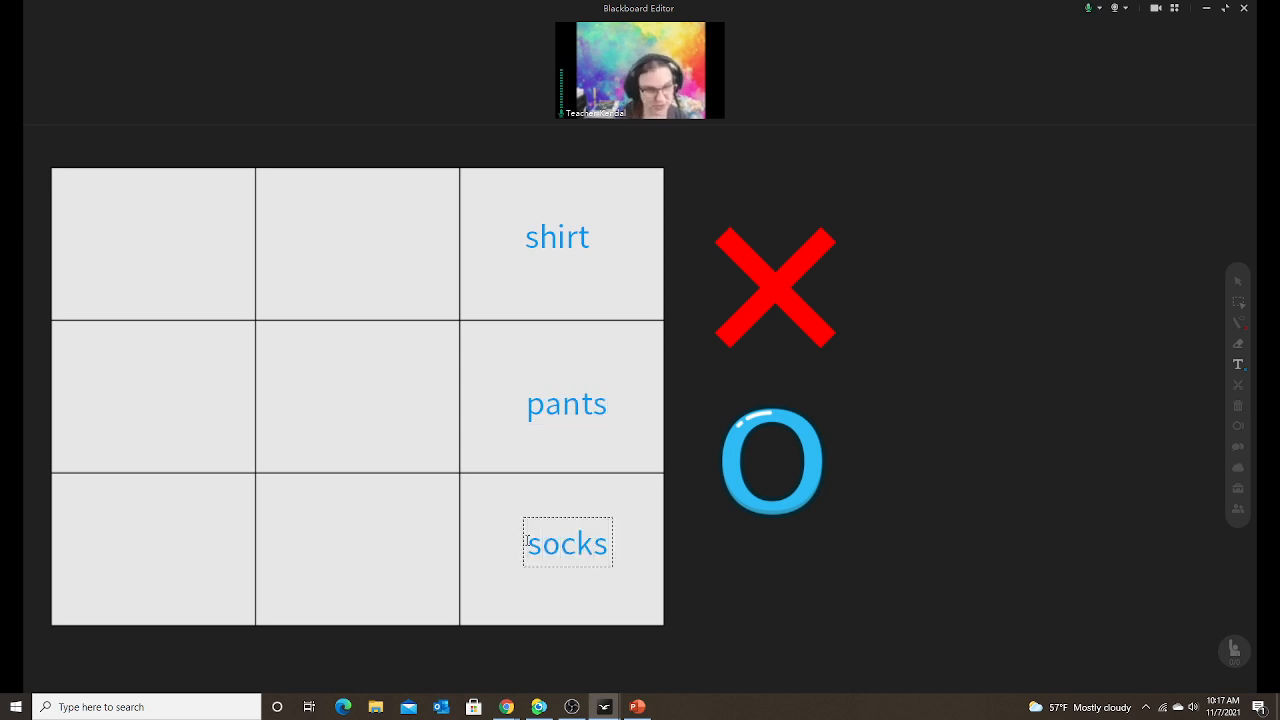